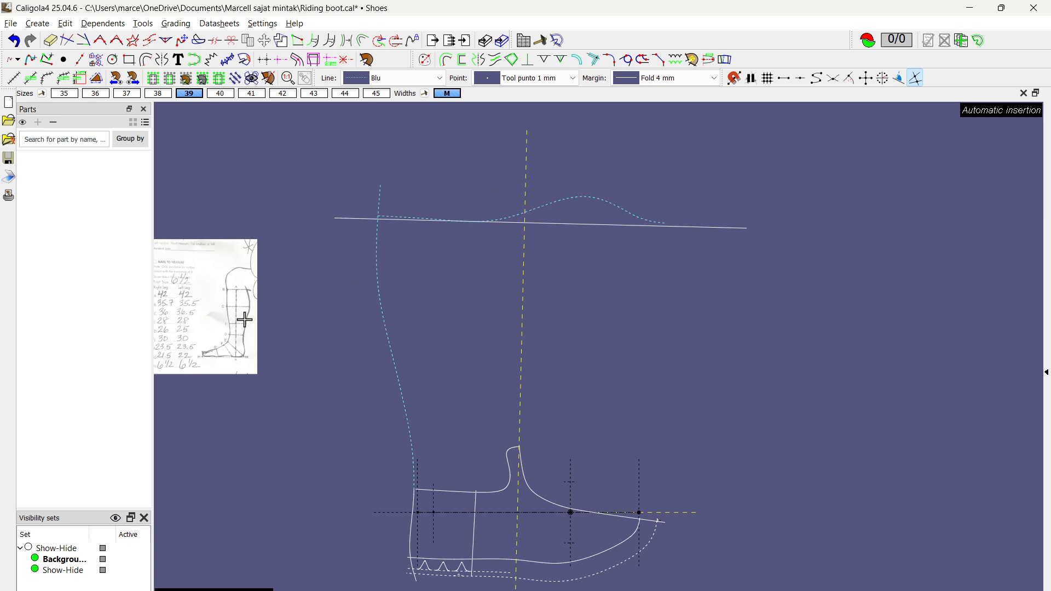
Step: Save the Riding boot pattern
scroll(208, 304, up, 1)
scroll(445, 318, down, 1)
key(ctrl+s)
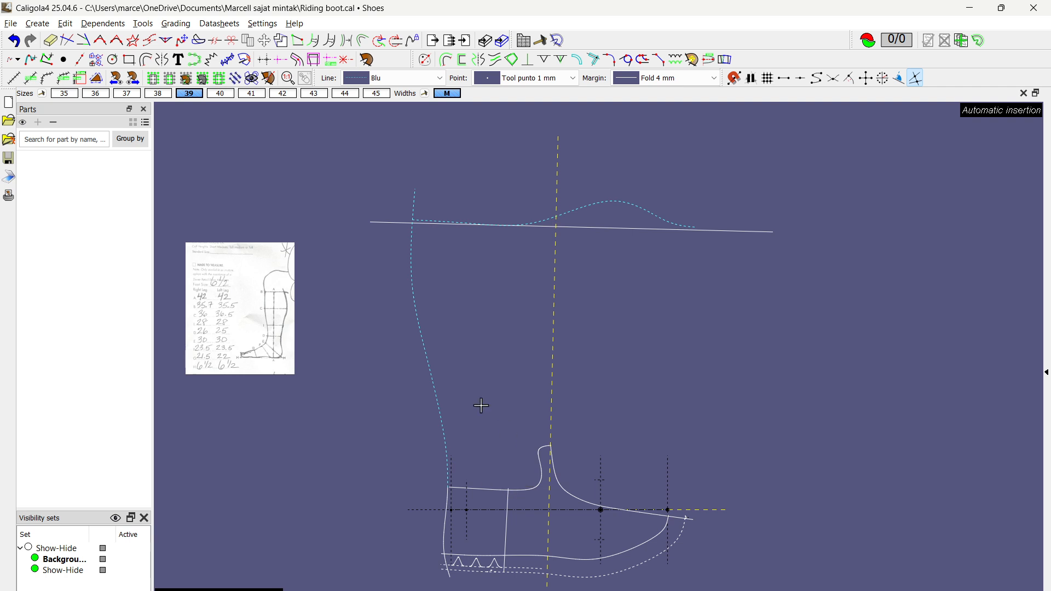
scroll(220, 310, up, 1)
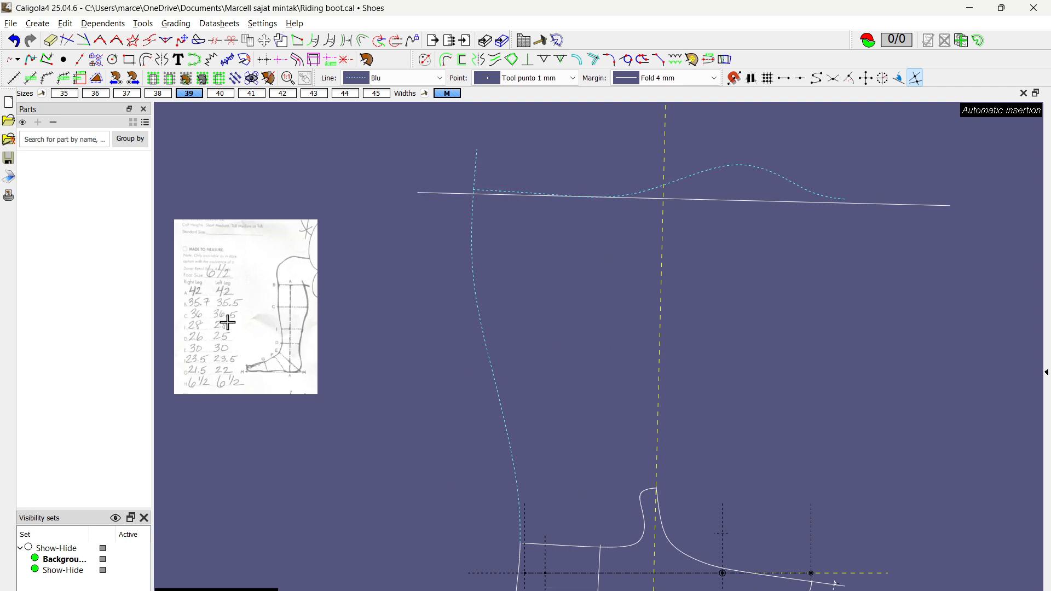
scroll(296, 314, down, 1)
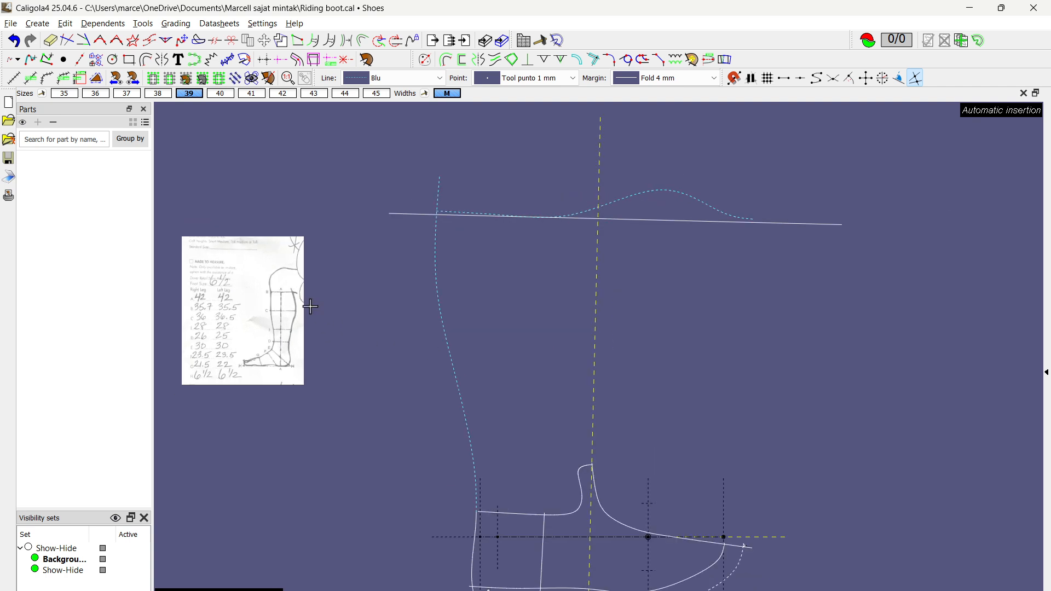
Step: Activate size 38 and dimension the width between the yellow vertical axis and the dashed back curve at calf height
click(158, 94)
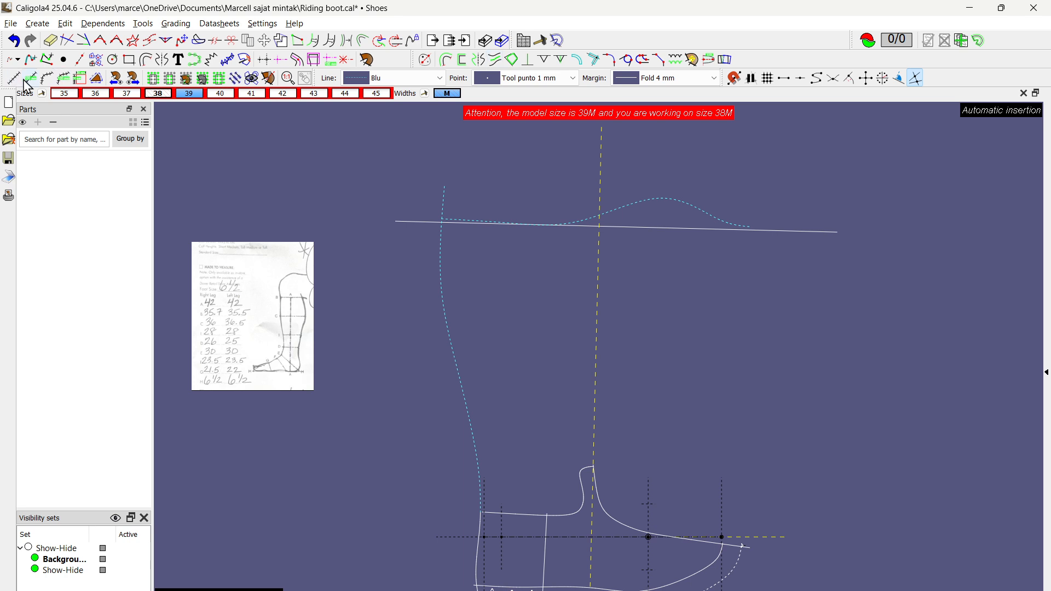
click(28, 80)
click(598, 305)
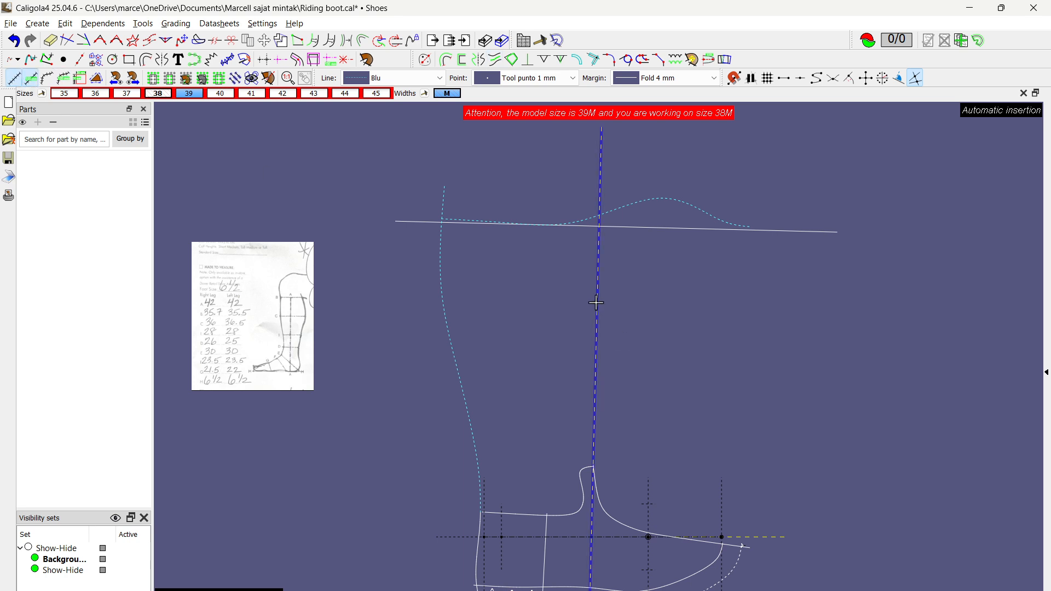
click(596, 304)
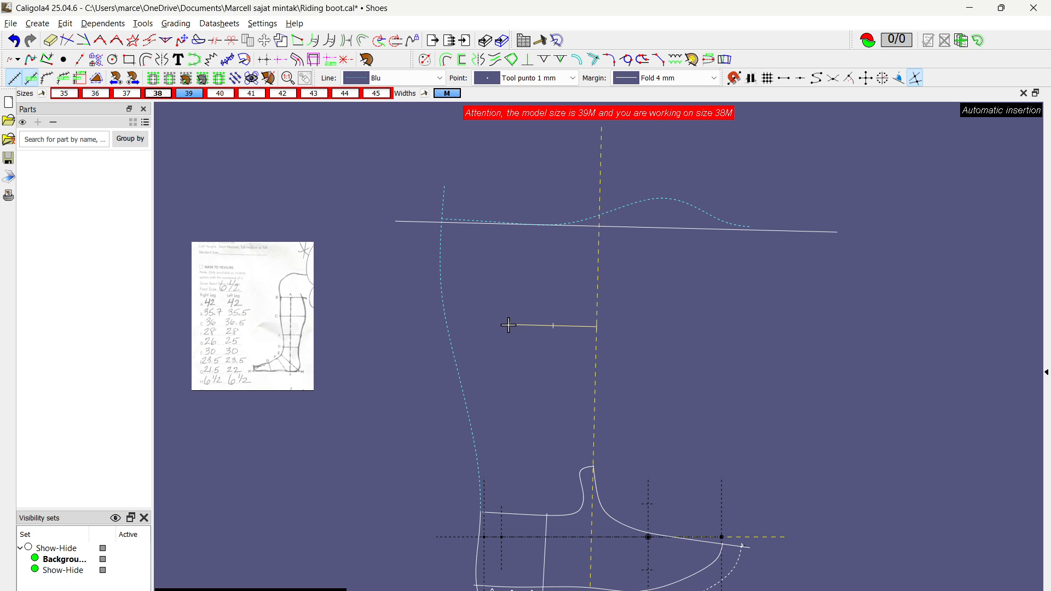
click(445, 323)
scroll(517, 358, up, 6)
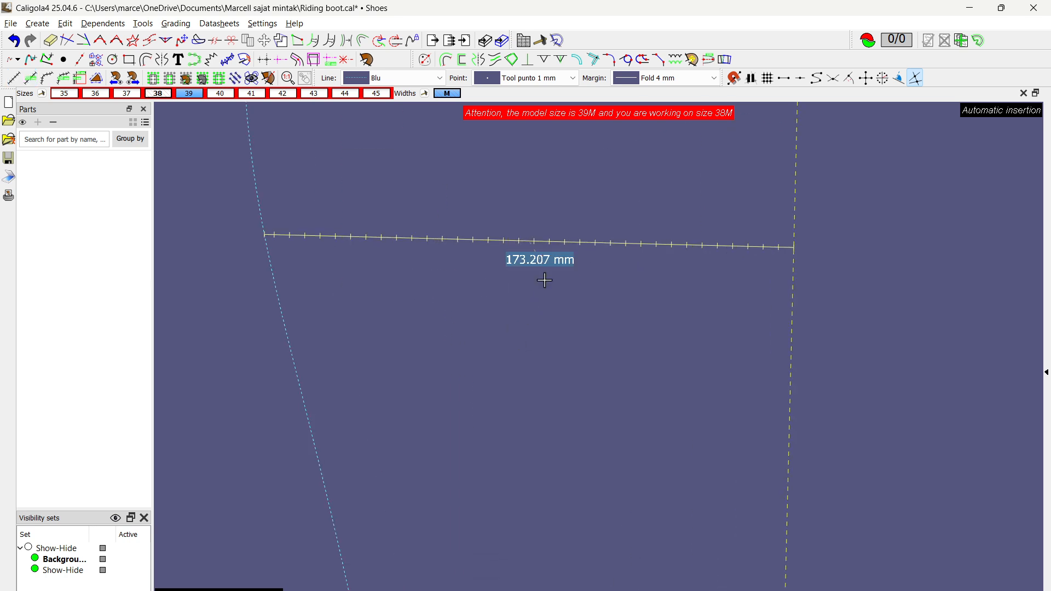
scroll(545, 282, down, 4)
scroll(539, 282, up, 4)
scroll(521, 283, down, 8)
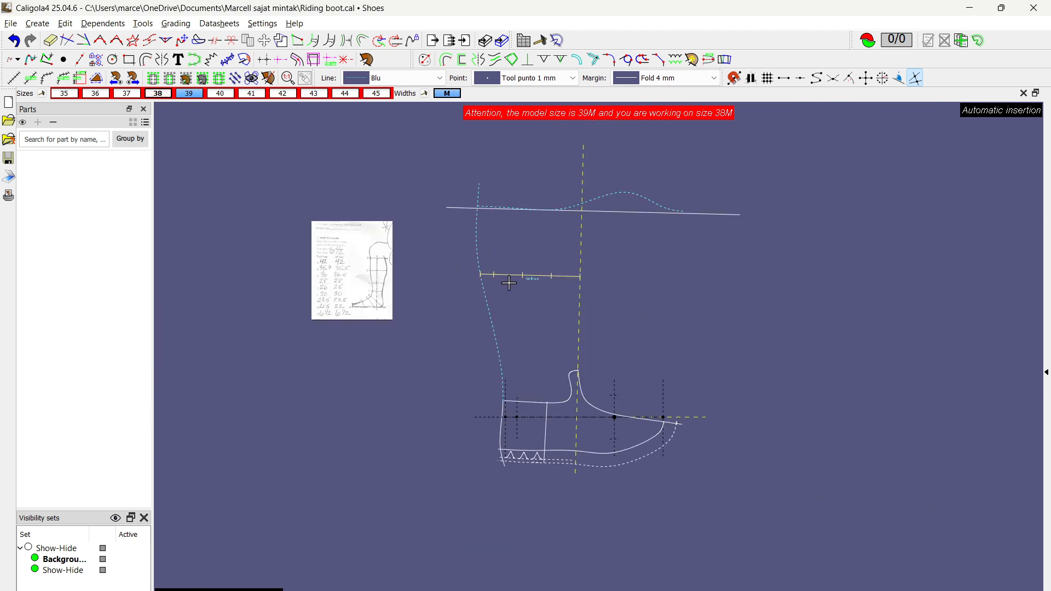
Step: Bulge the calf section of the dashed back curve outward to about 182.4 mm from the vertical axis
scroll(345, 265, up, 5)
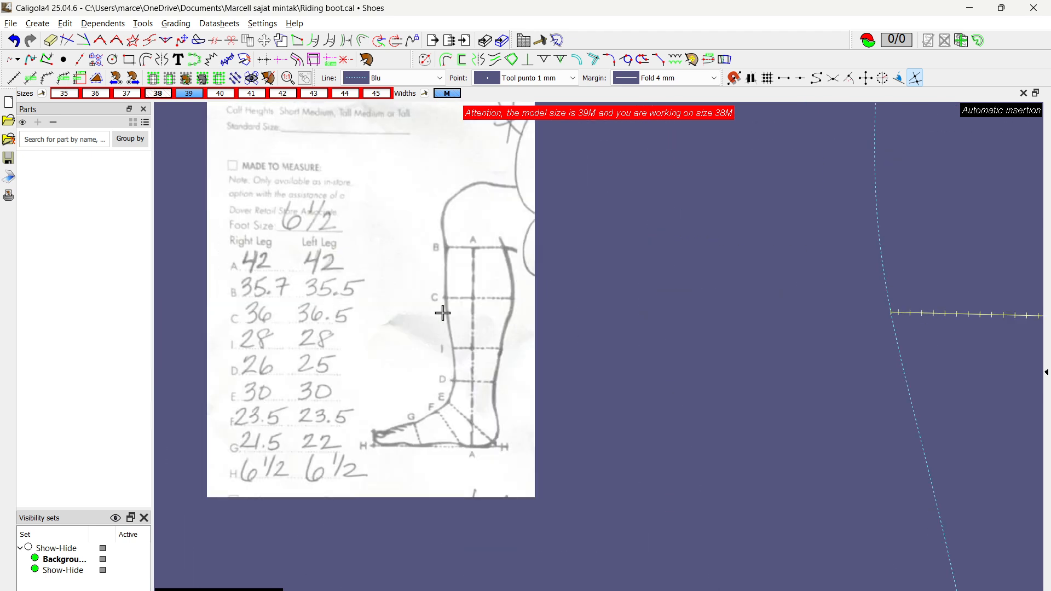
scroll(279, 322, down, 2)
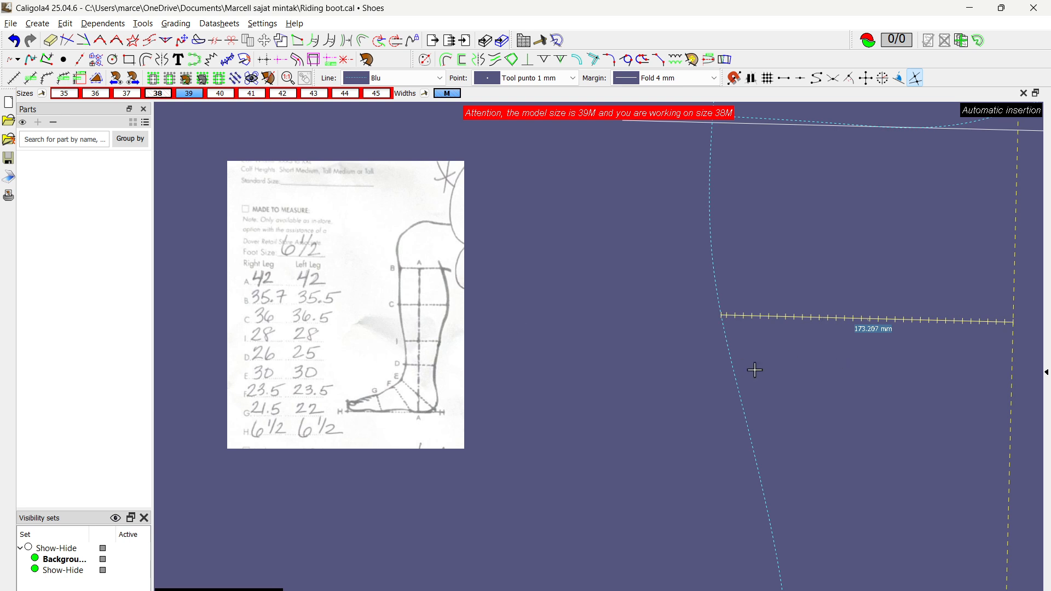
scroll(723, 375, down, 2)
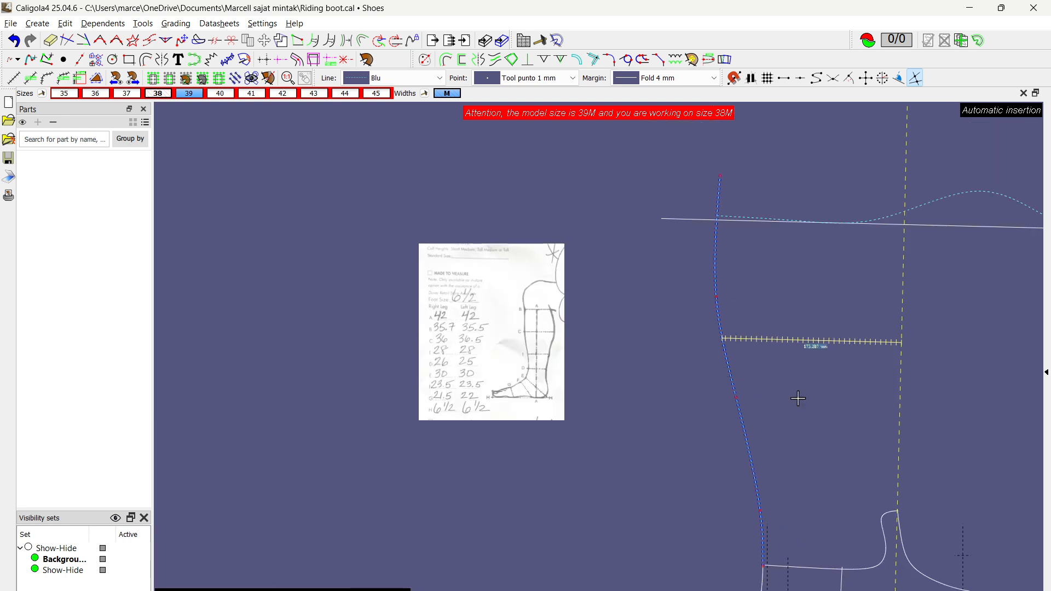
middle_drag(798, 399, 774, 390)
key(m)
click(618, 291)
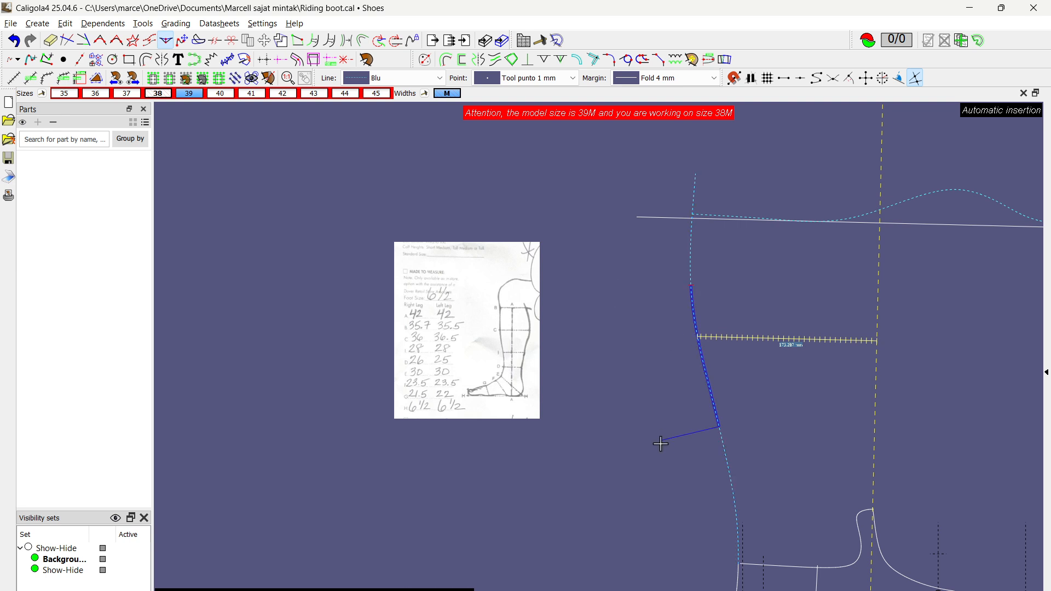
click(661, 442)
drag(710, 395, 700, 398)
scroll(773, 363, up, 1)
scroll(774, 362, up, 3)
right_click(815, 366)
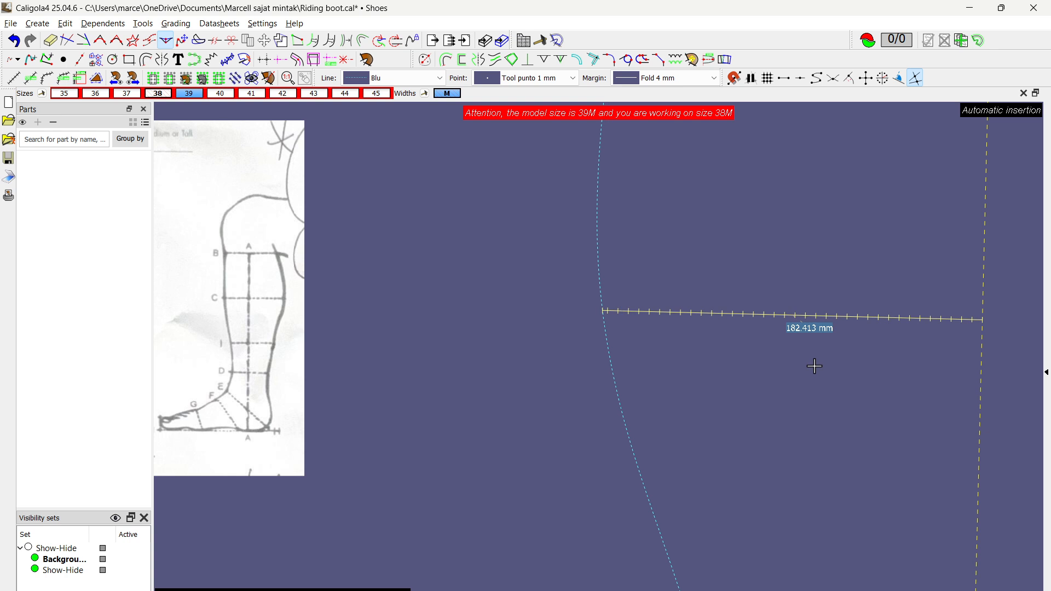
Step: Delete the calf width dimension between the back curve and the vertical axis
scroll(816, 366, down, 3)
middle_drag(821, 393, 629, 347)
scroll(733, 390, down, 1)
scroll(631, 354, up, 2)
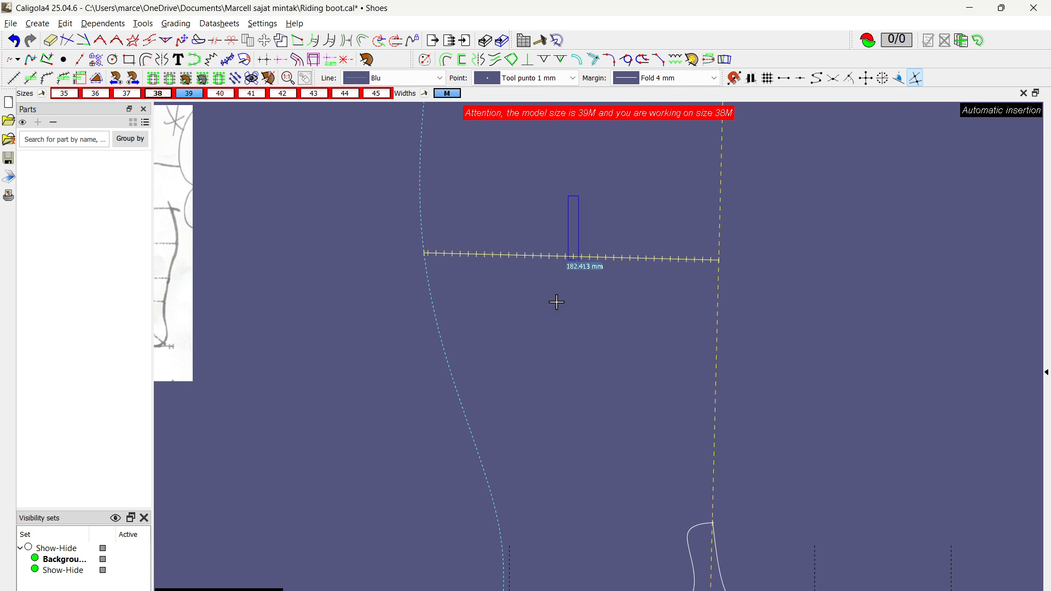
drag(579, 196, 557, 302)
key(Delete)
scroll(564, 296, down, 2)
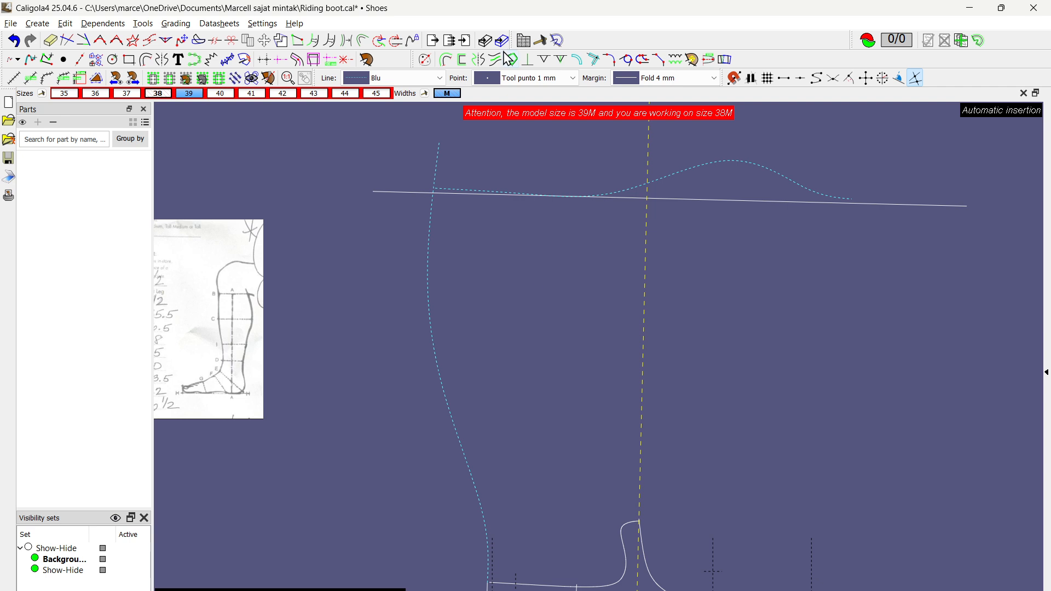
Step: Return to size 39 and create a Fold 4 mm margin along the middle stretch of the vertical axis
click(192, 95)
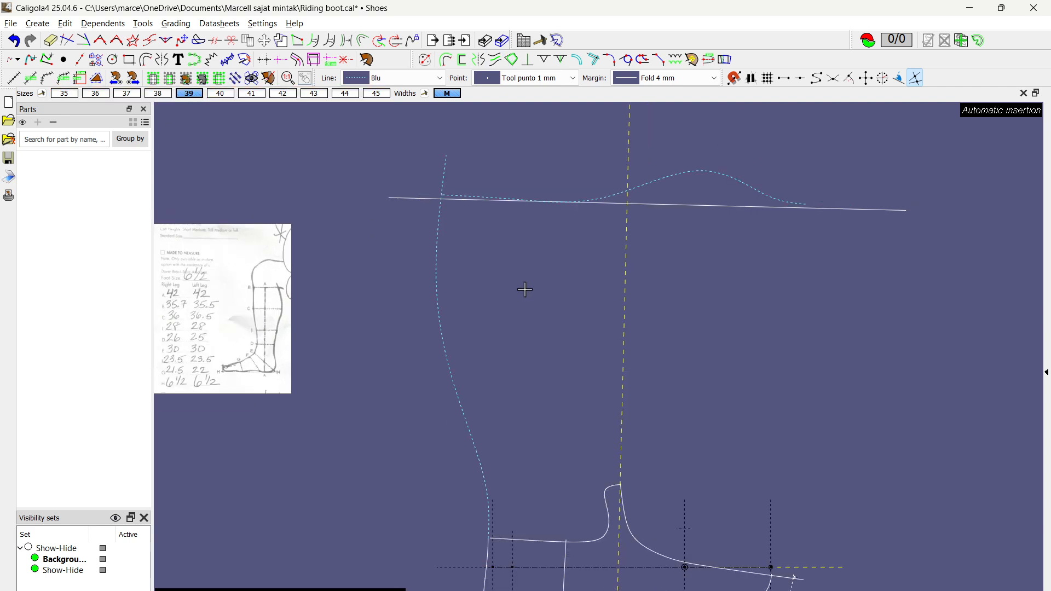
click(446, 59)
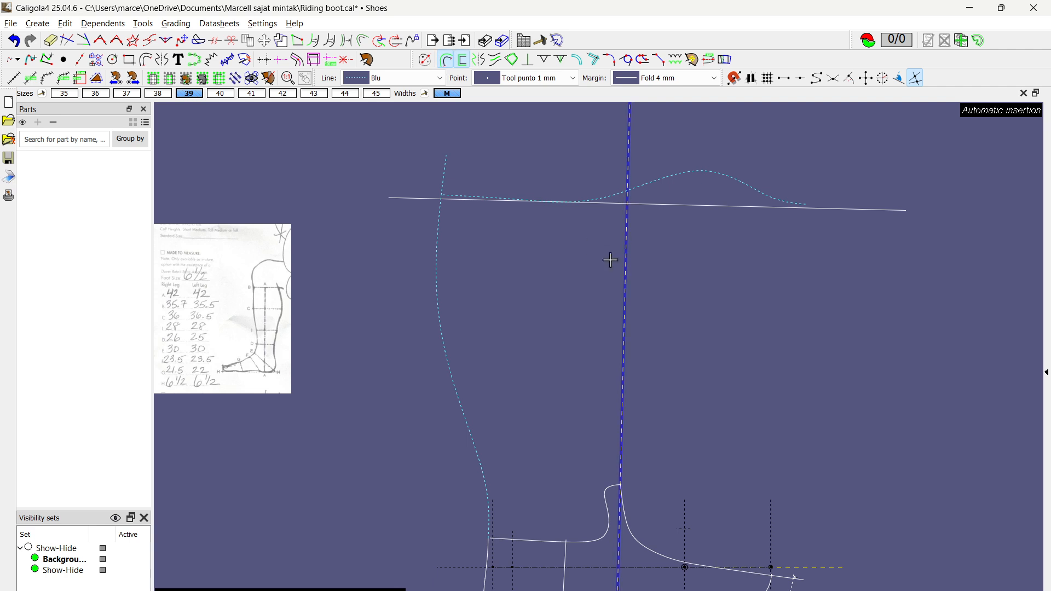
click(593, 235)
click(586, 415)
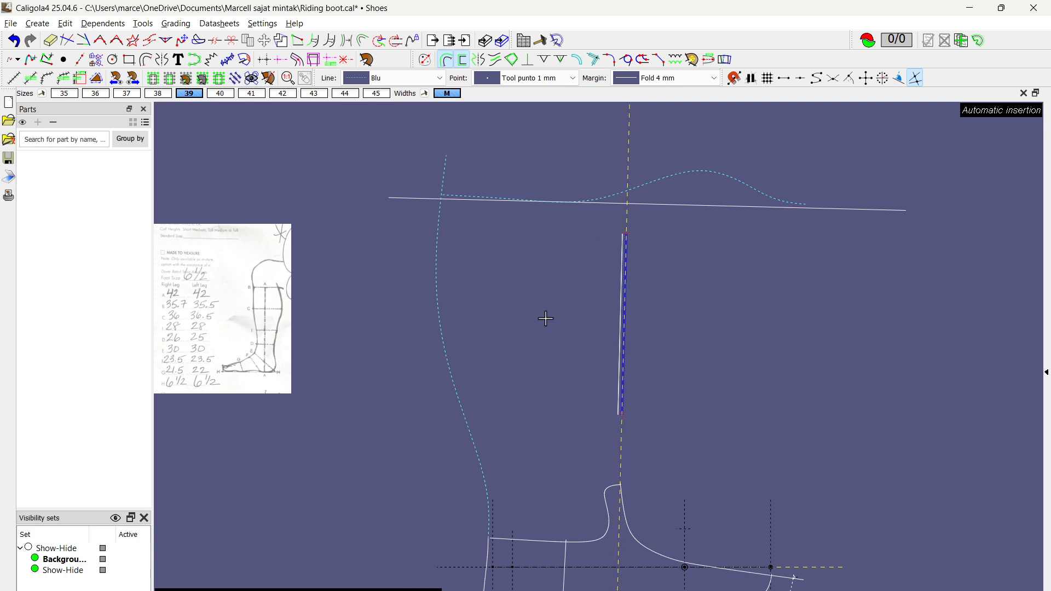
right_click(550, 312)
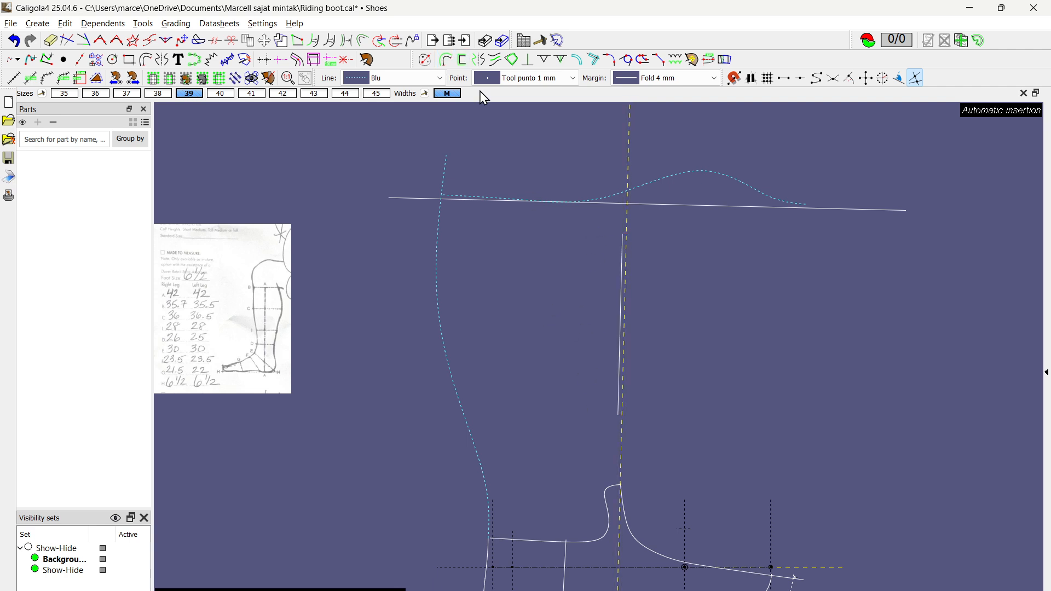
Step: Change the new margin line's type to Free and place it 180 mm from the vertical axis, beside the back curve
click(699, 82)
scroll(659, 198, down, 5)
scroll(657, 164, up, 5)
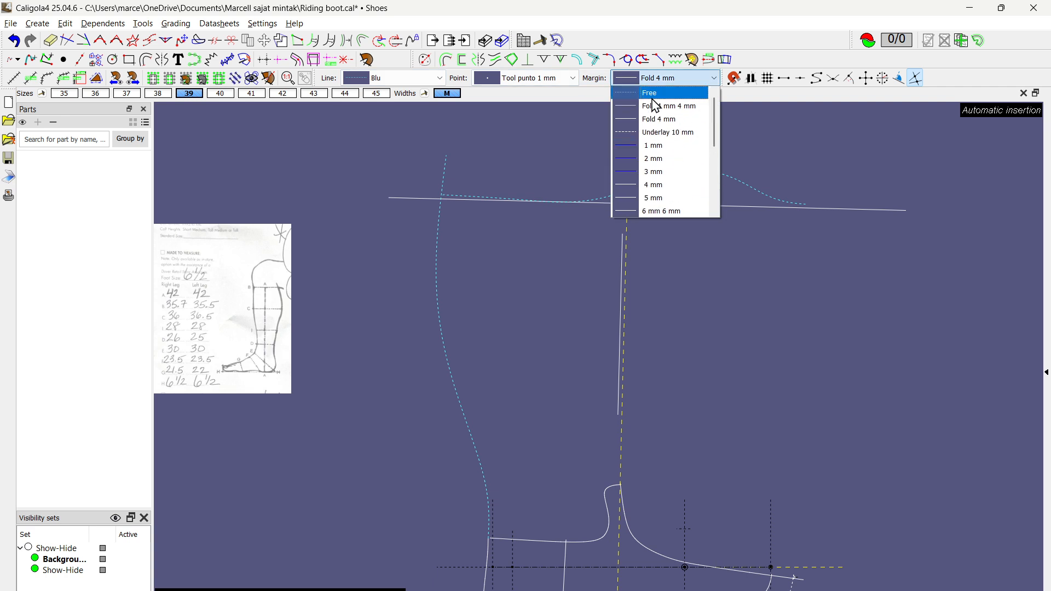
click(655, 93)
scroll(605, 326, up, 2)
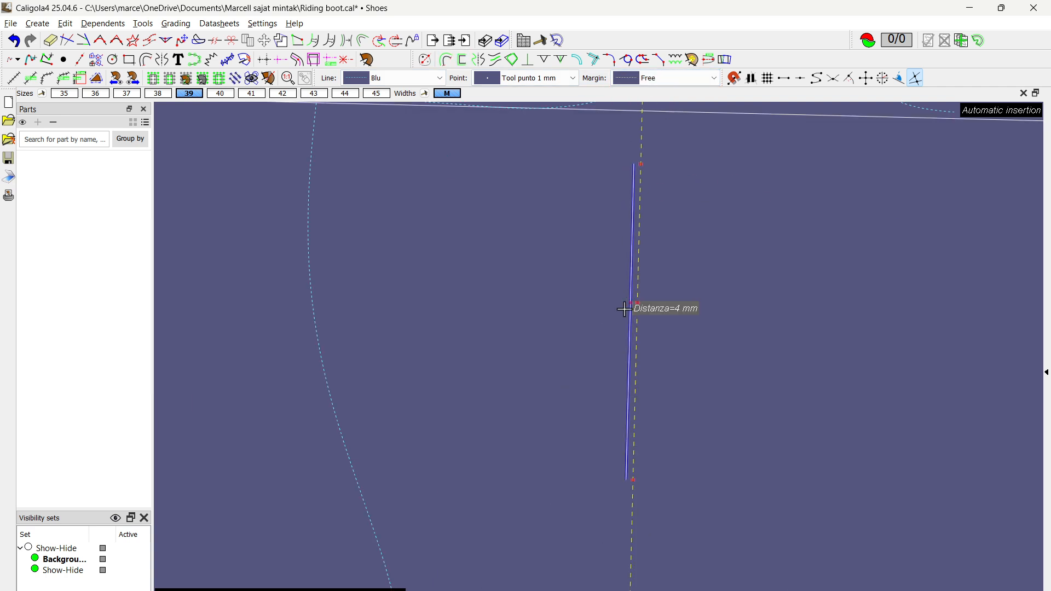
click(307, 289)
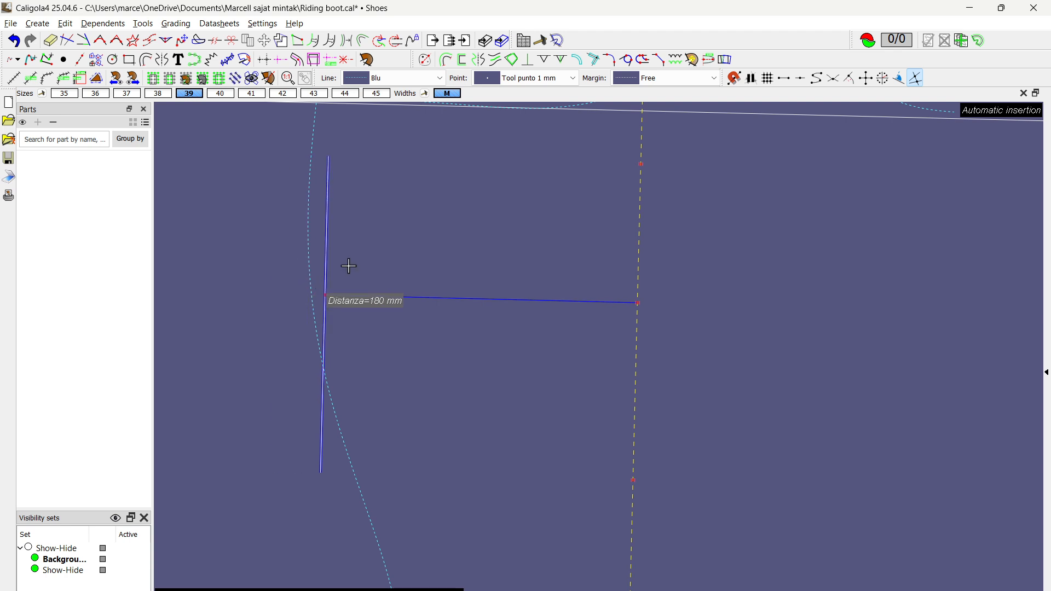
scroll(356, 265, down, 3)
middle_drag(396, 297, 374, 368)
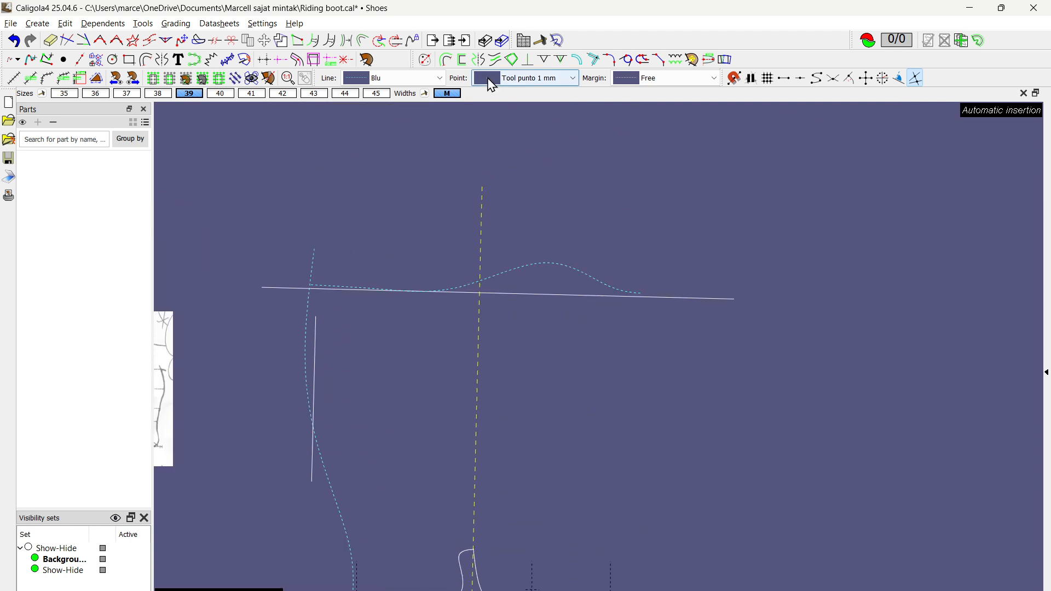
Step: Create a second free margin from the upper stretch of the vertical axis, crossing the boot's top line just inside the back curve
click(447, 62)
click(471, 208)
click(452, 375)
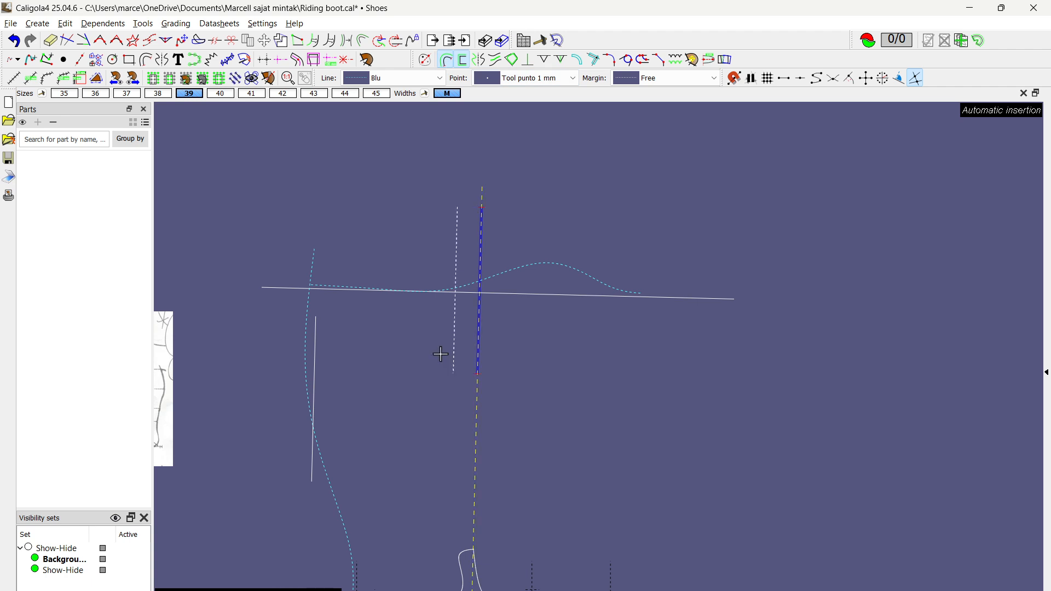
click(339, 266)
Step: Examine where the dashed back curve meets the heel and upper edge of the foot section
middle_drag(388, 412, 401, 226)
scroll(367, 435, up, 3)
scroll(363, 426, up, 1)
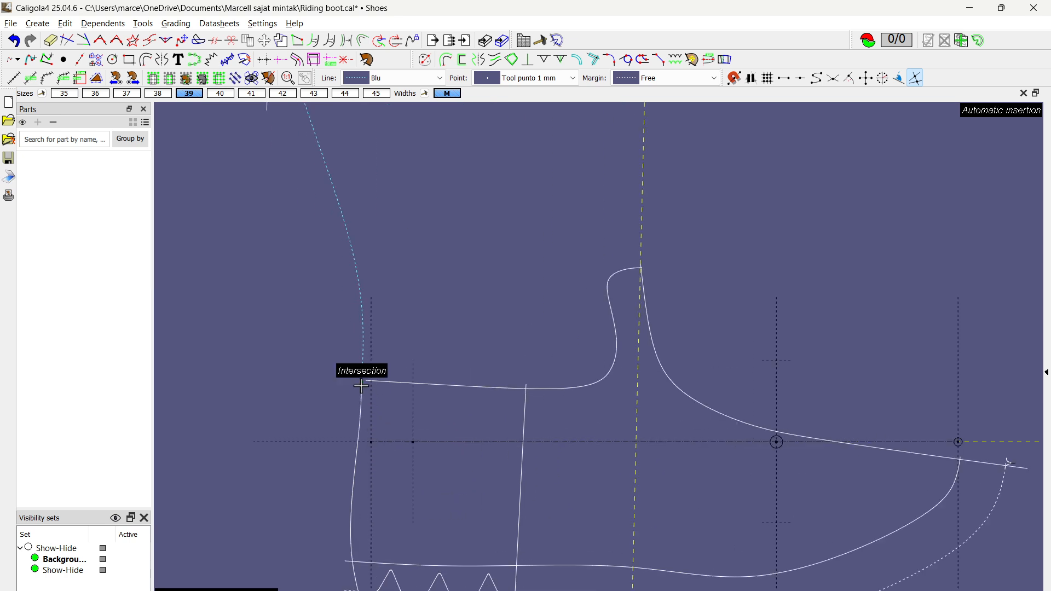
scroll(362, 376, down, 1)
scroll(362, 377, down, 1)
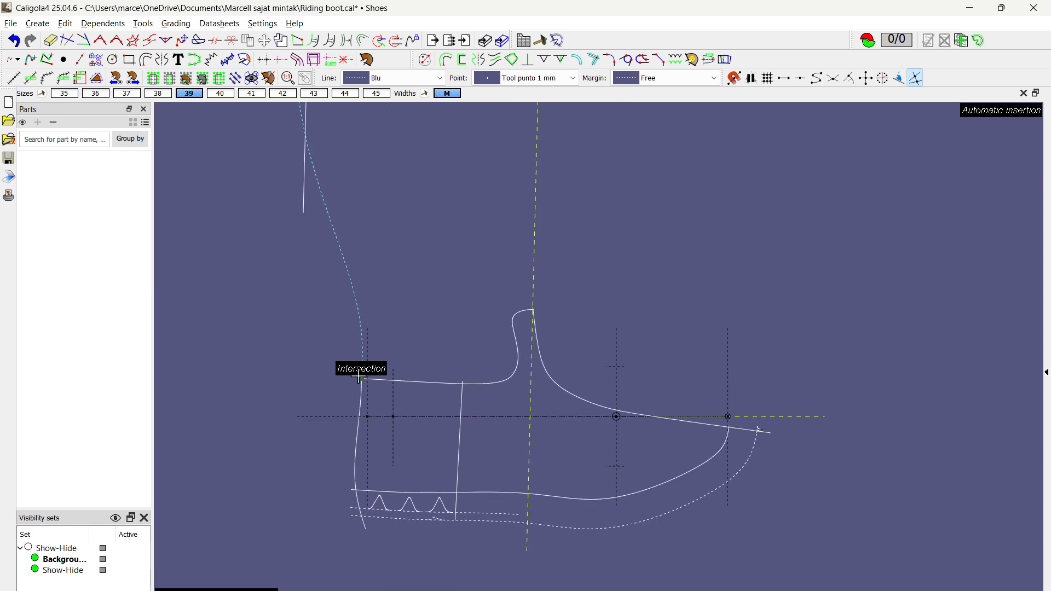
scroll(356, 294, down, 2)
middle_drag(394, 199, 439, 345)
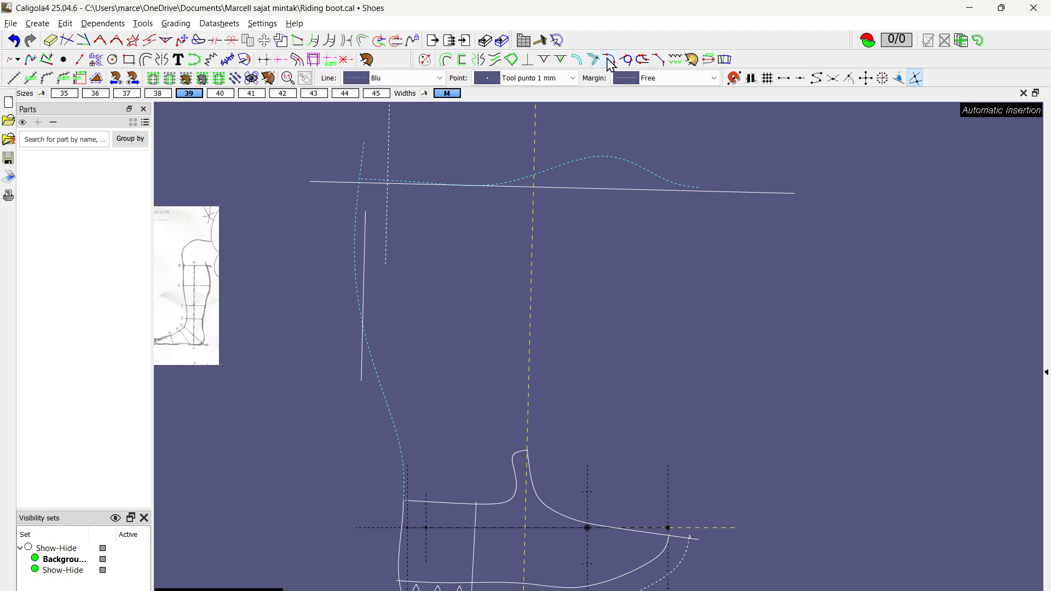
Step: Draw a tangent connecting curve from the intersection of the dashed margin and the top line down to the 180 mm margin line
click(610, 60)
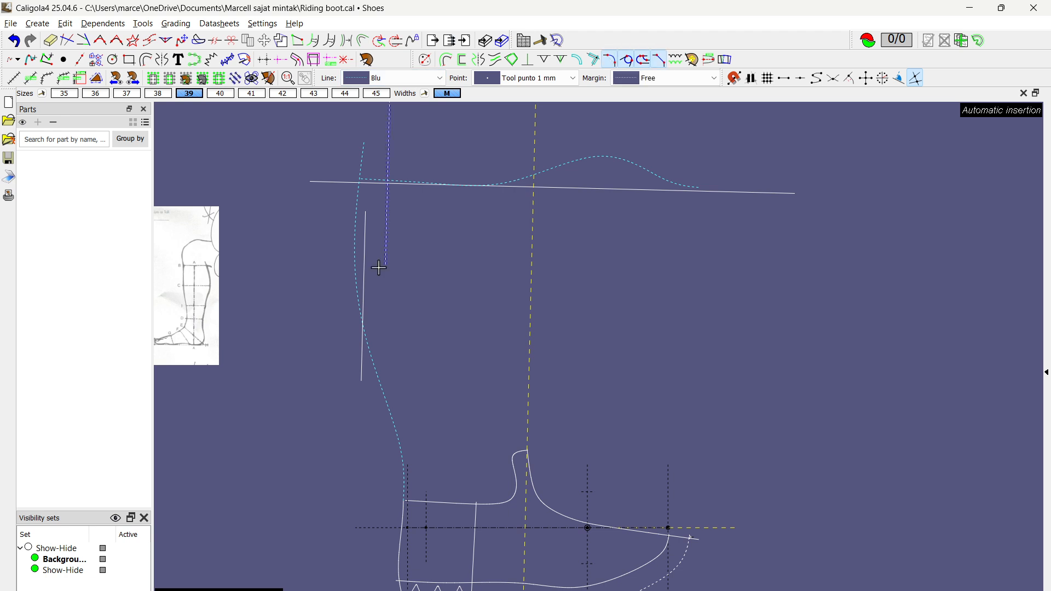
scroll(379, 261, up, 3)
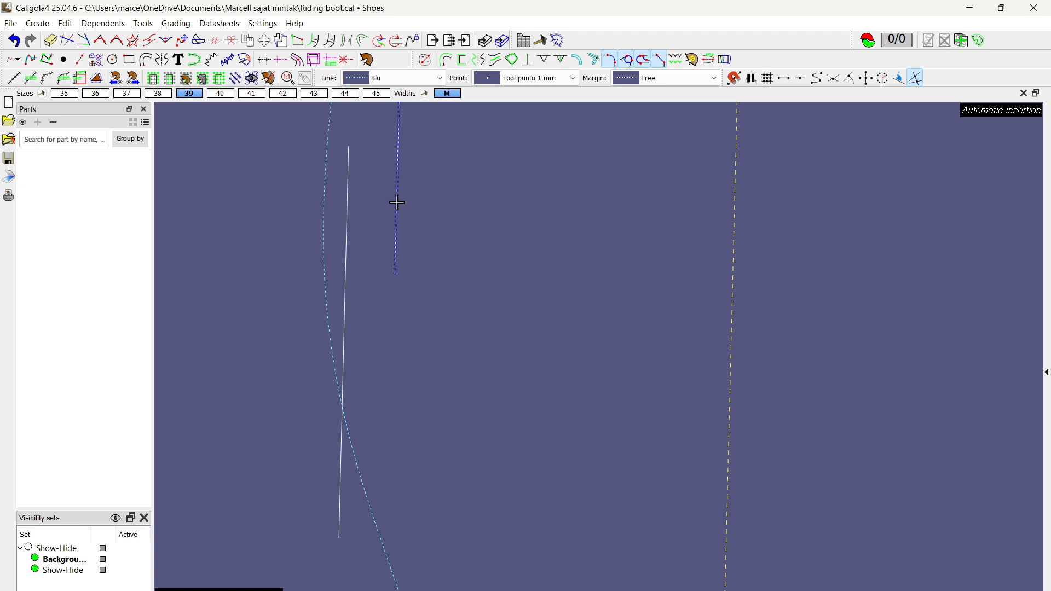
scroll(427, 250, down, 2)
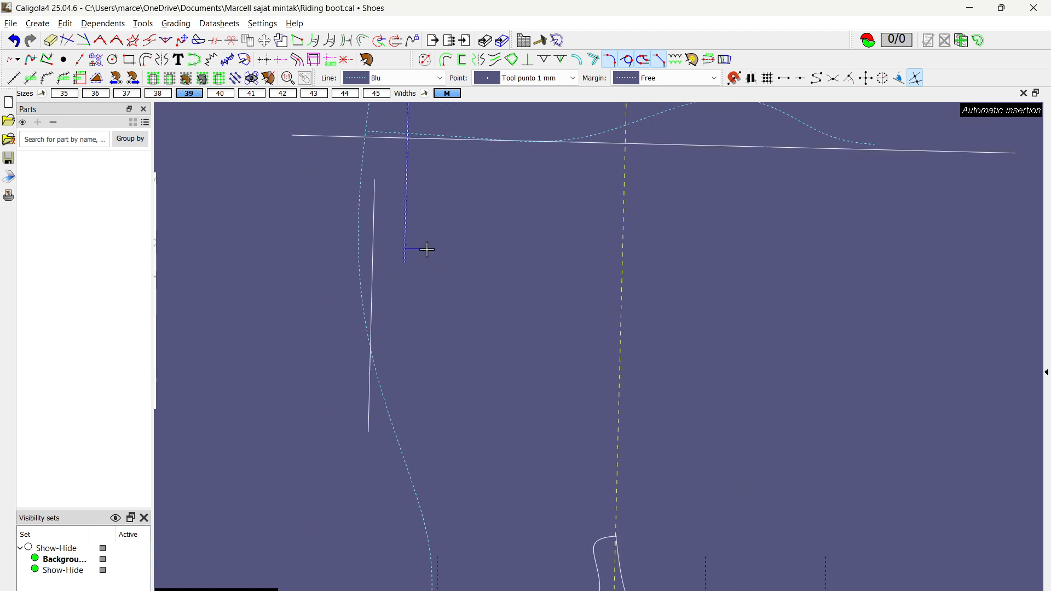
scroll(426, 230, down, 2)
scroll(417, 187, up, 5)
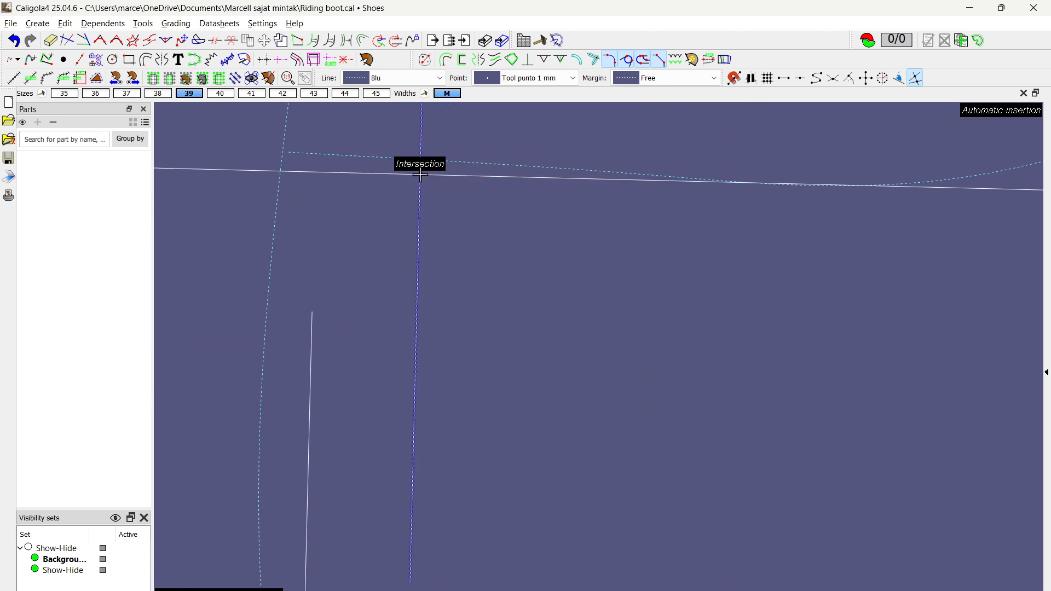
click(420, 174)
scroll(352, 382, down, 3)
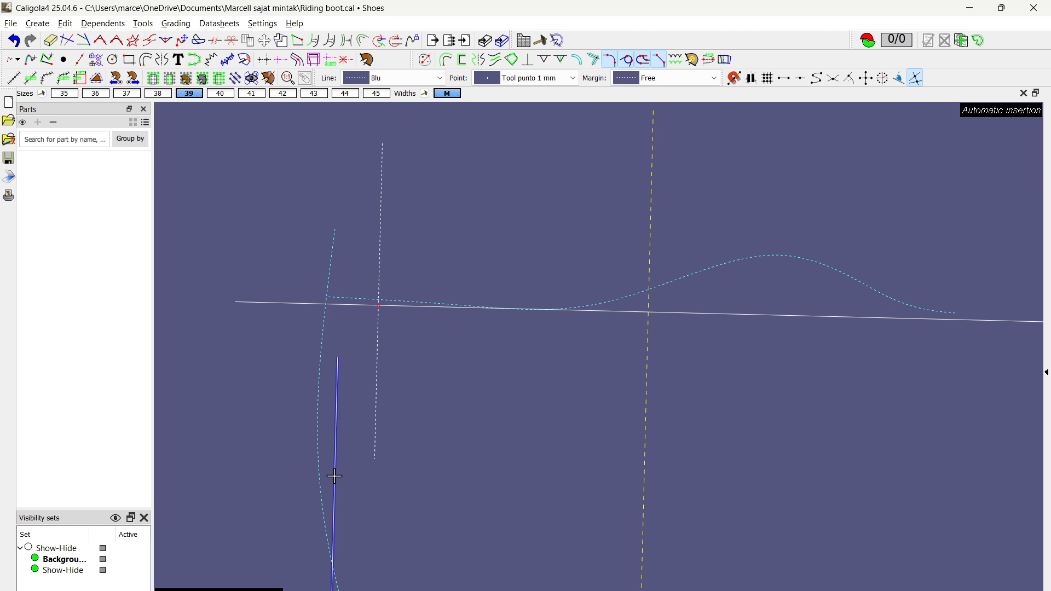
click(345, 491)
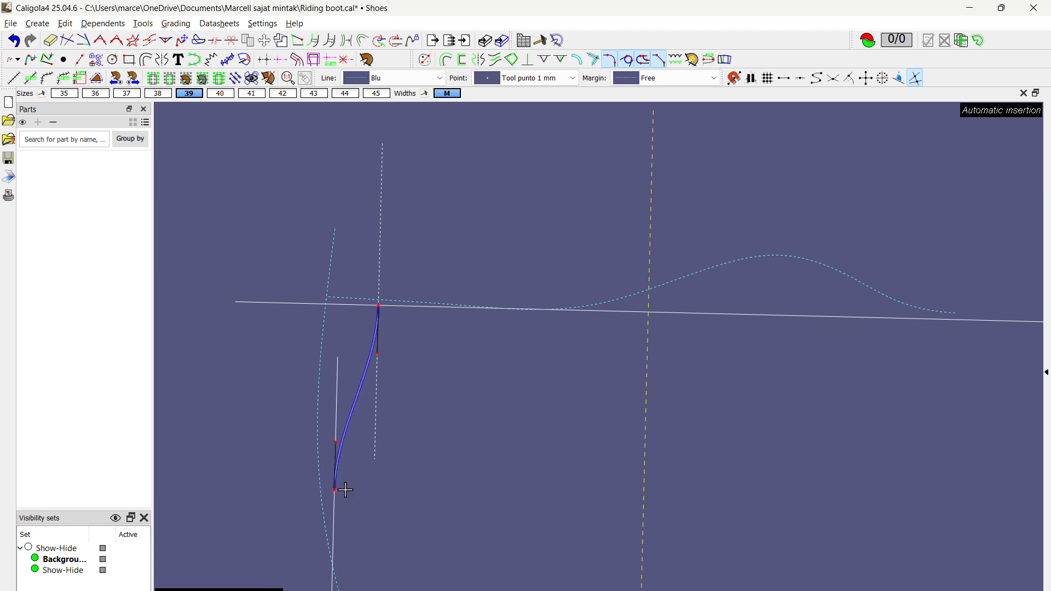
scroll(389, 426, up, 4)
right_click(377, 402)
Step: Straighten the upper end of the connecting curve by collapsing its top tangent handle onto the endpoint at the top line
scroll(342, 409, up, 4)
click(321, 336)
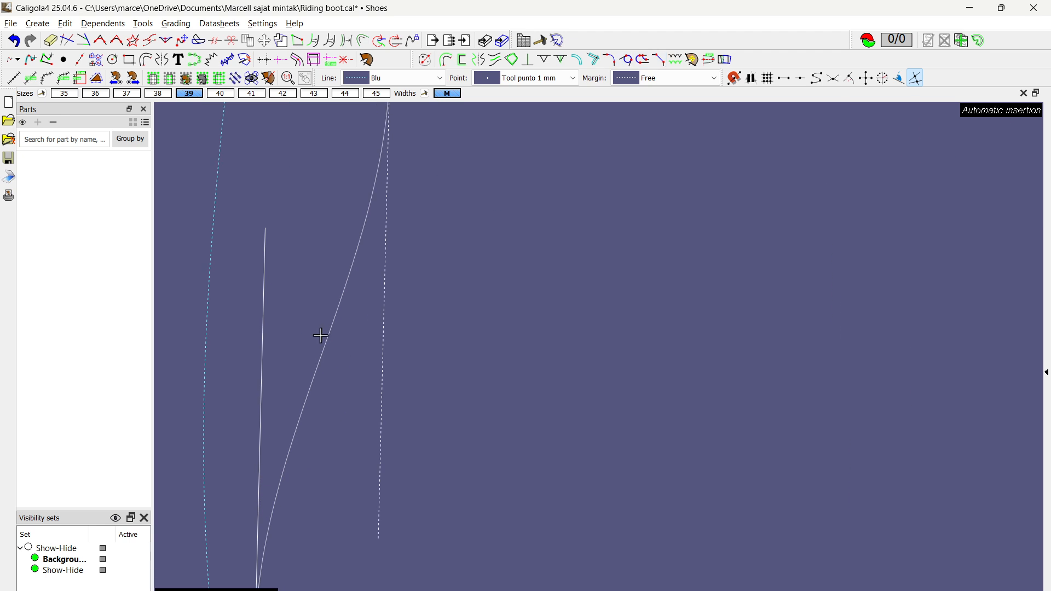
scroll(321, 348, down, 4)
middle_drag(436, 328, 555, 323)
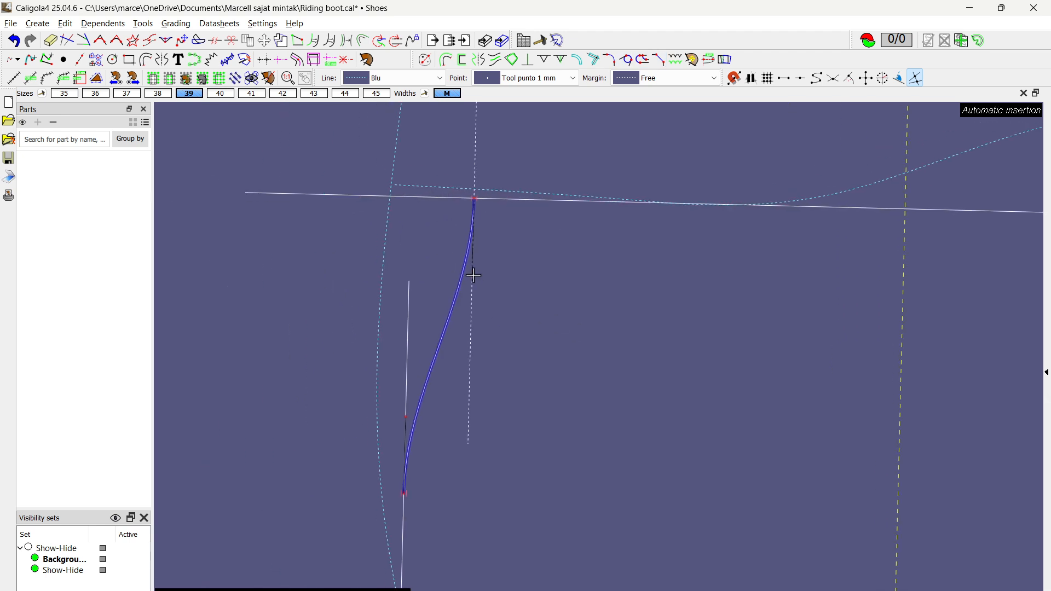
drag(473, 276, 475, 198)
scroll(487, 323, down, 2)
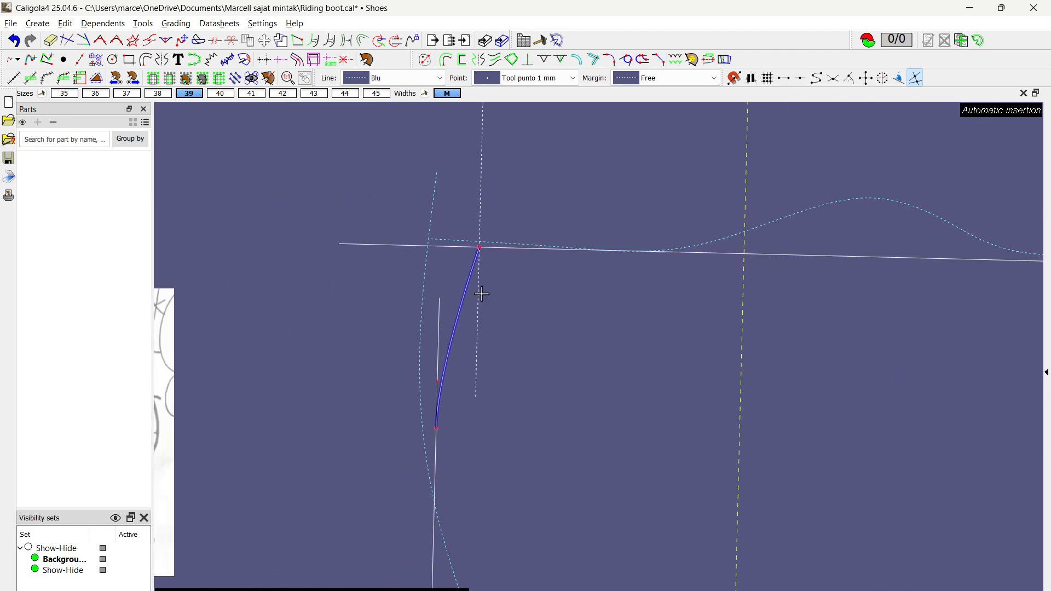
right_click(481, 294)
Step: Move the calf margin line to about 184 mm from the vertical axis and shorten its upper end slightly
scroll(472, 311, down, 2)
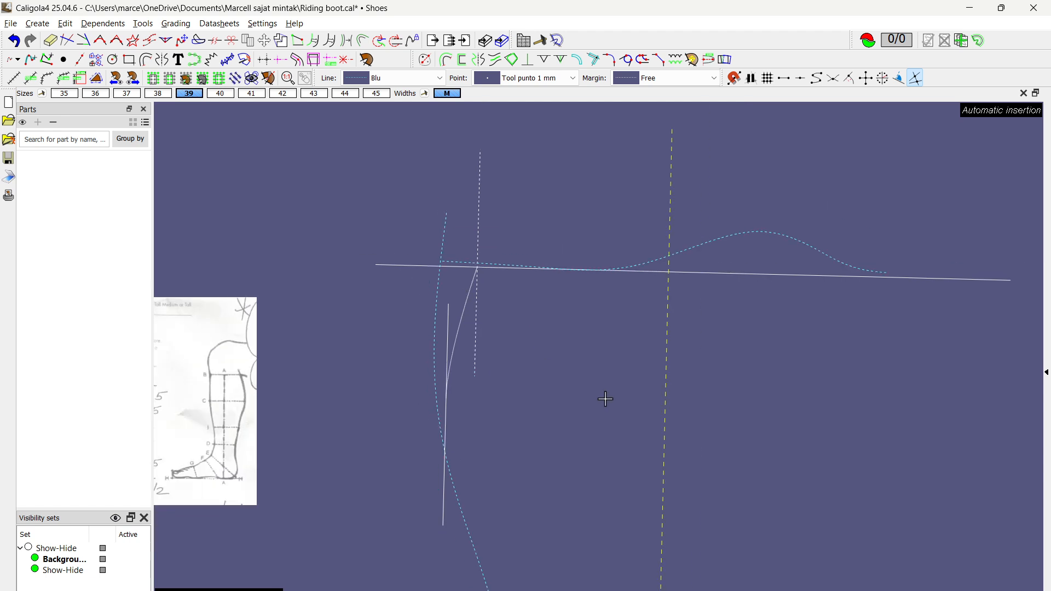
middle_drag(602, 398, 493, 332)
scroll(490, 327, down, 1)
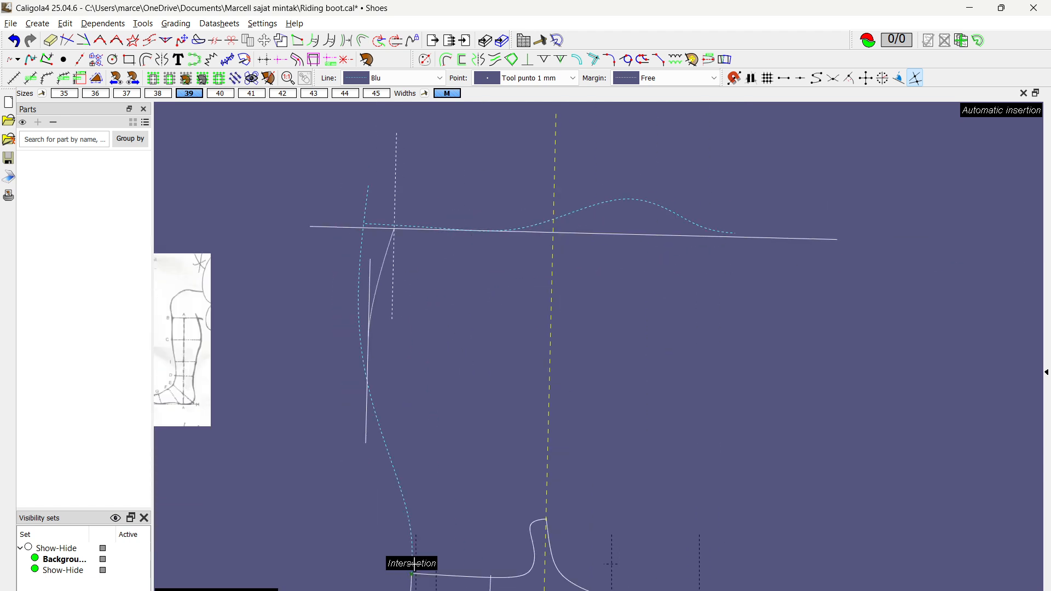
scroll(354, 381, up, 3)
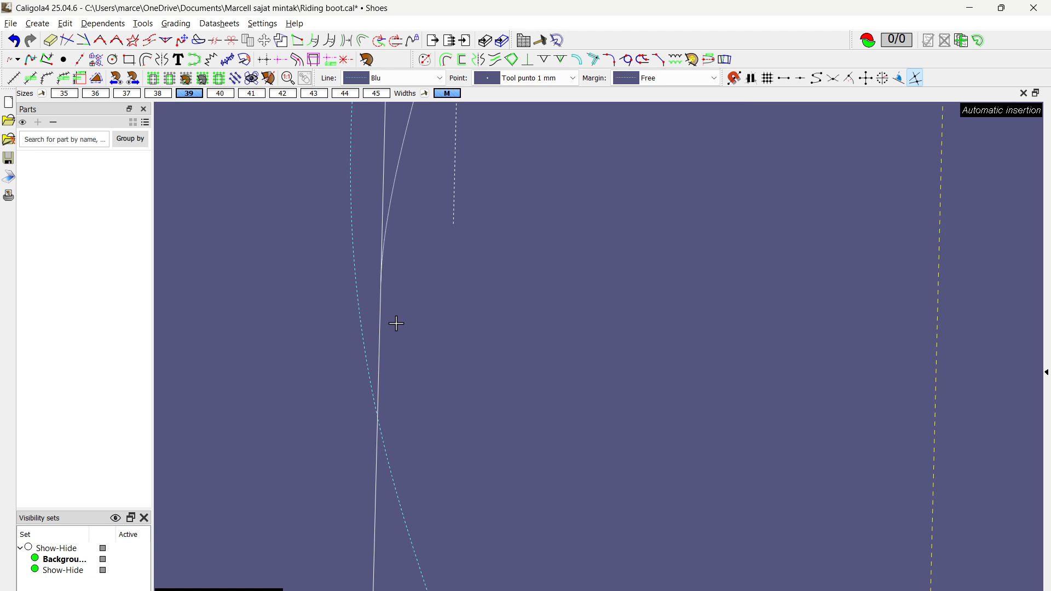
click(384, 343)
scroll(385, 342, down, 1)
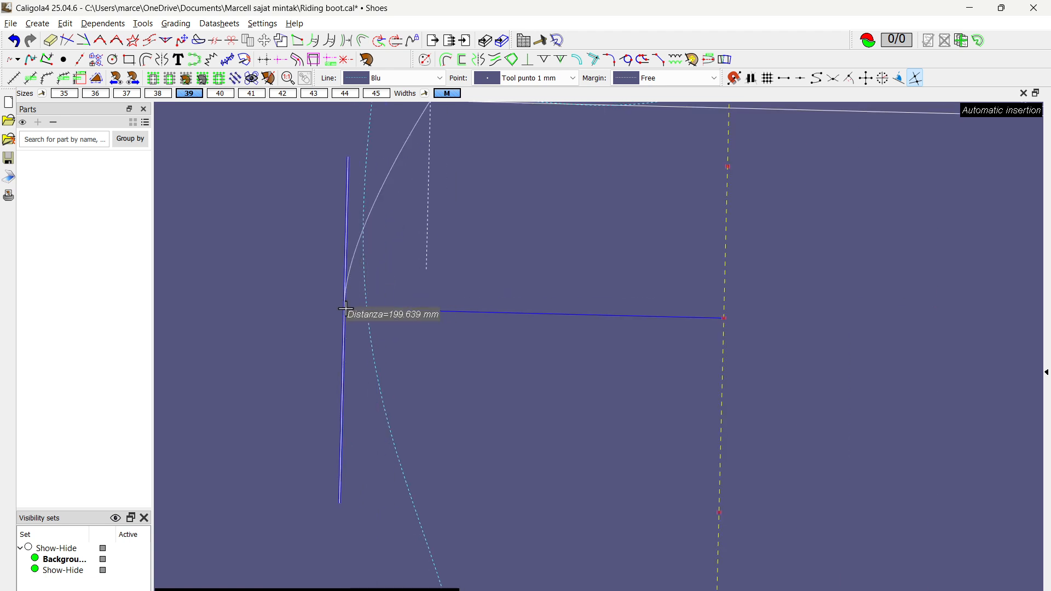
click(401, 309)
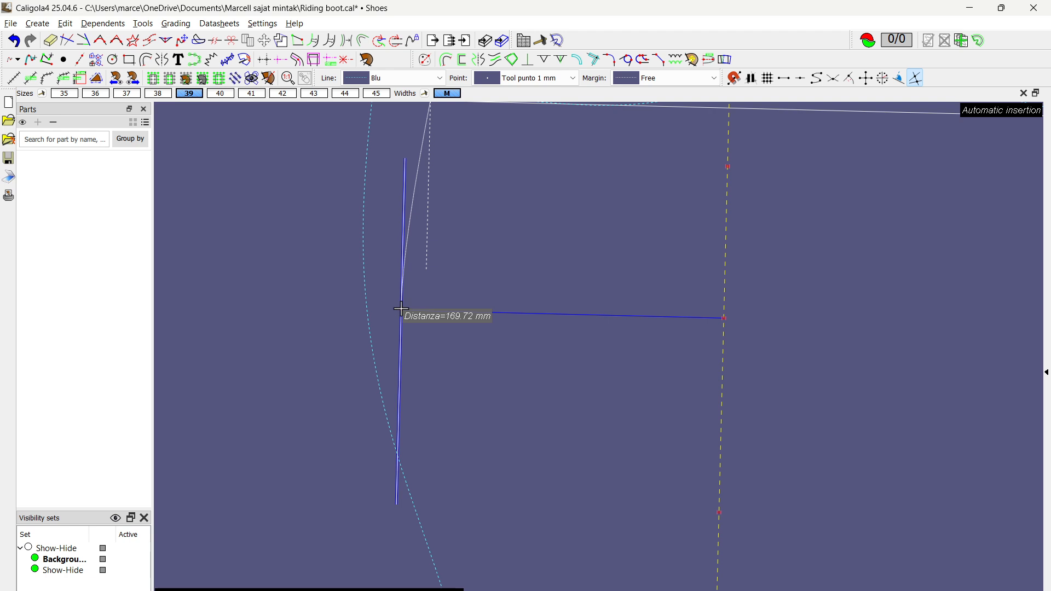
drag(401, 309, 376, 309)
drag(728, 167, 695, 201)
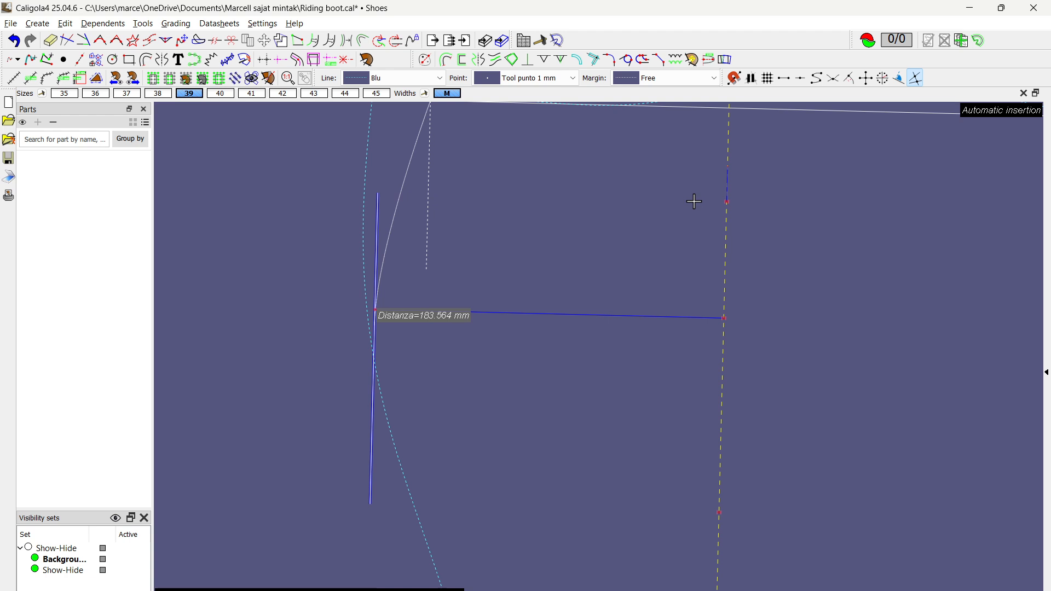
right_click(679, 206)
scroll(338, 322, up, 6)
scroll(420, 299, down, 7)
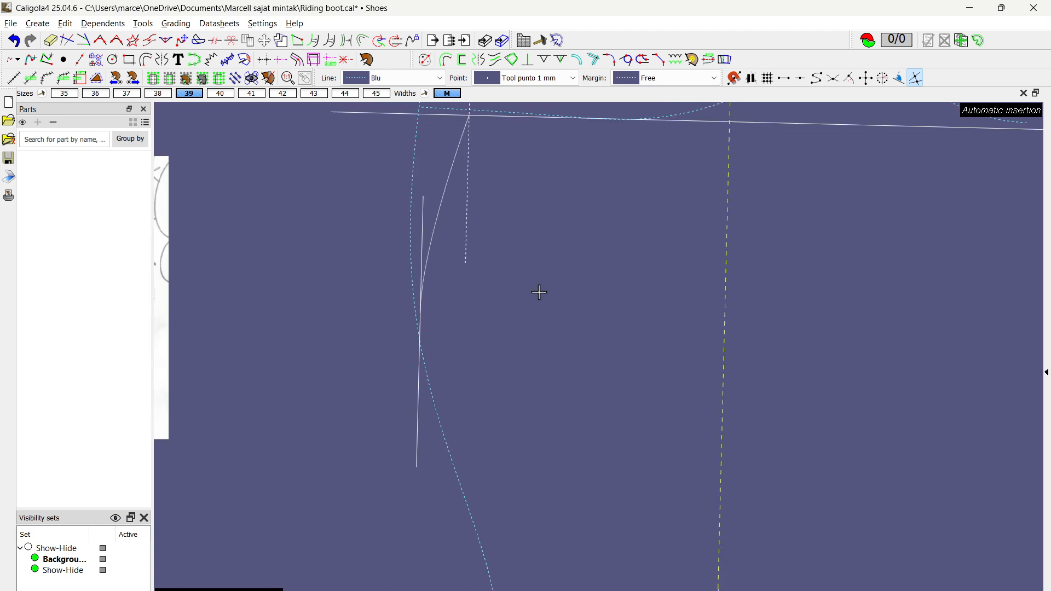
Step: Delete the connecting curve between the top line and the calf margin line
scroll(539, 290, down, 2)
click(466, 220)
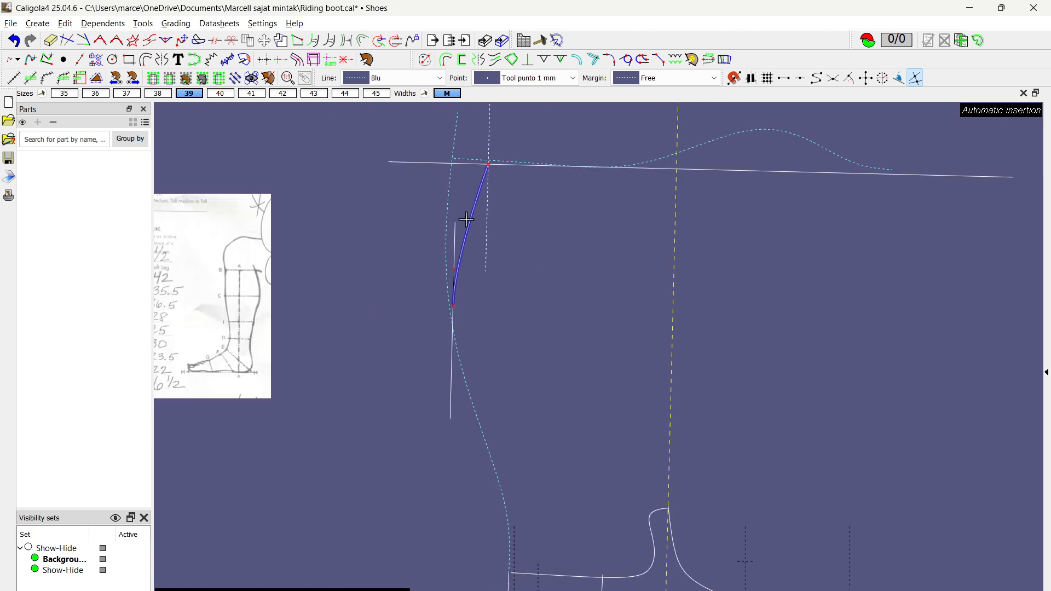
key(Delete)
scroll(465, 218, down, 3)
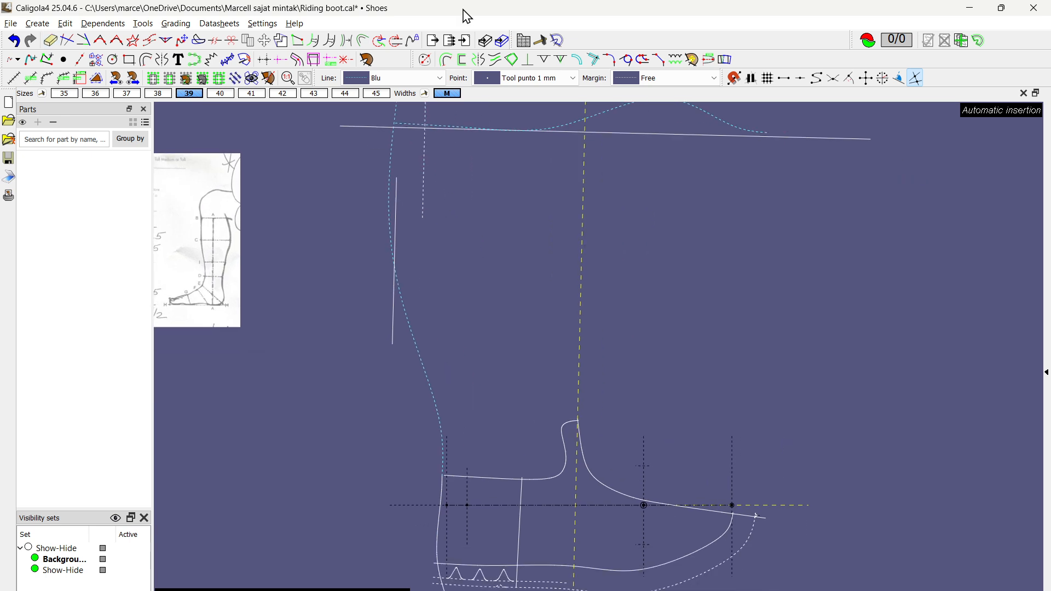
Step: Draw a tangent connecting curve from the top of the heel curve, at the foot section's upper edge, up to the calf margin line
click(608, 59)
scroll(452, 462, up, 7)
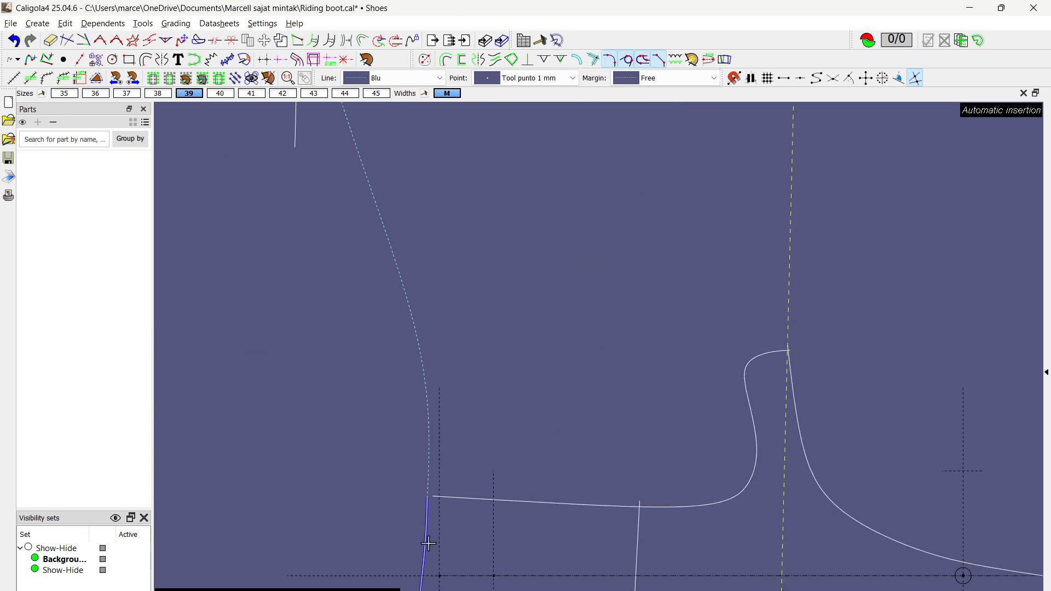
scroll(492, 387, down, 3)
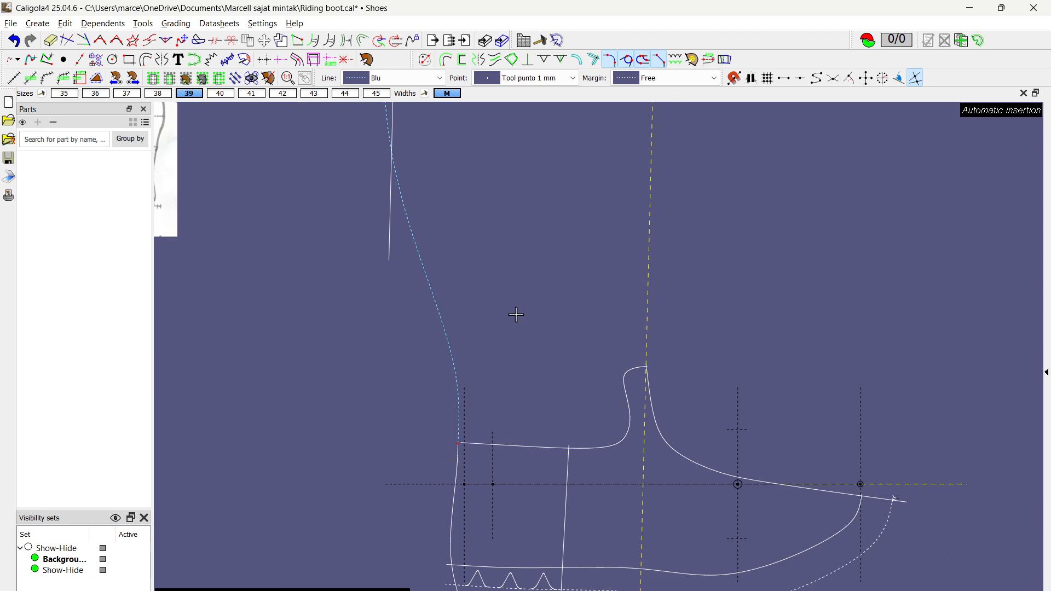
middle_drag(507, 266, 512, 385)
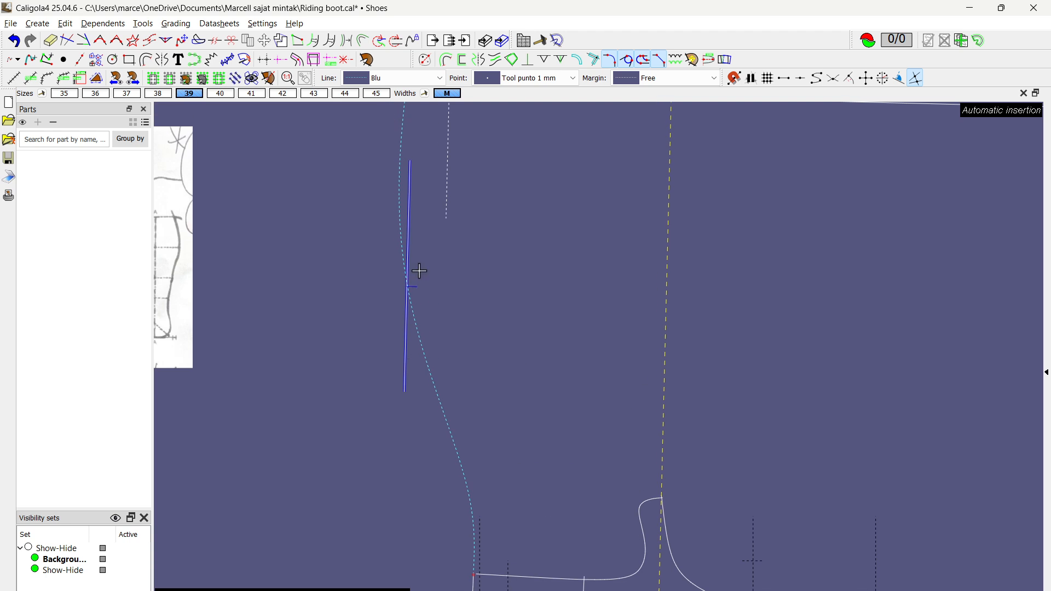
click(446, 249)
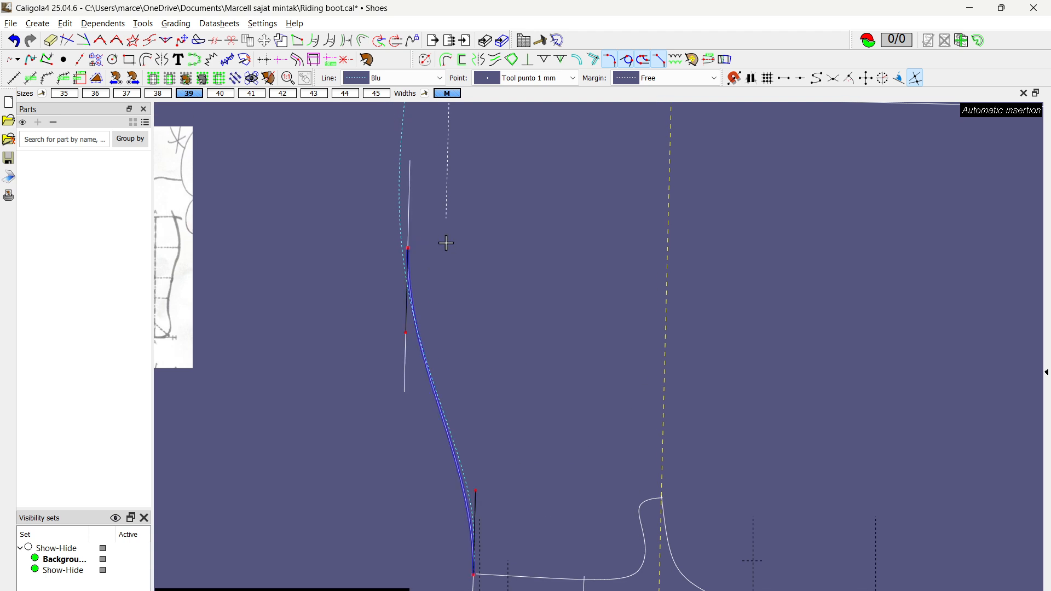
scroll(481, 277, up, 2)
right_click(480, 277)
Step: Save the pattern and draw a tangent connecting curve from the new back curve's upper end to the intersection of dashed margin and top line
scroll(474, 467, down, 3)
middle_drag(496, 488, 479, 361)
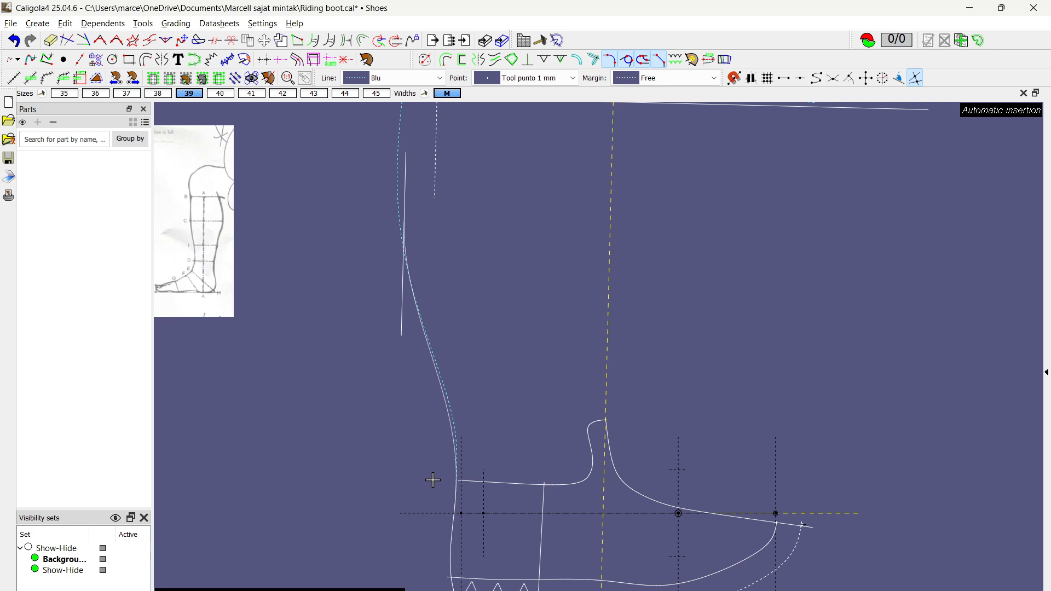
middle_drag(453, 273, 463, 345)
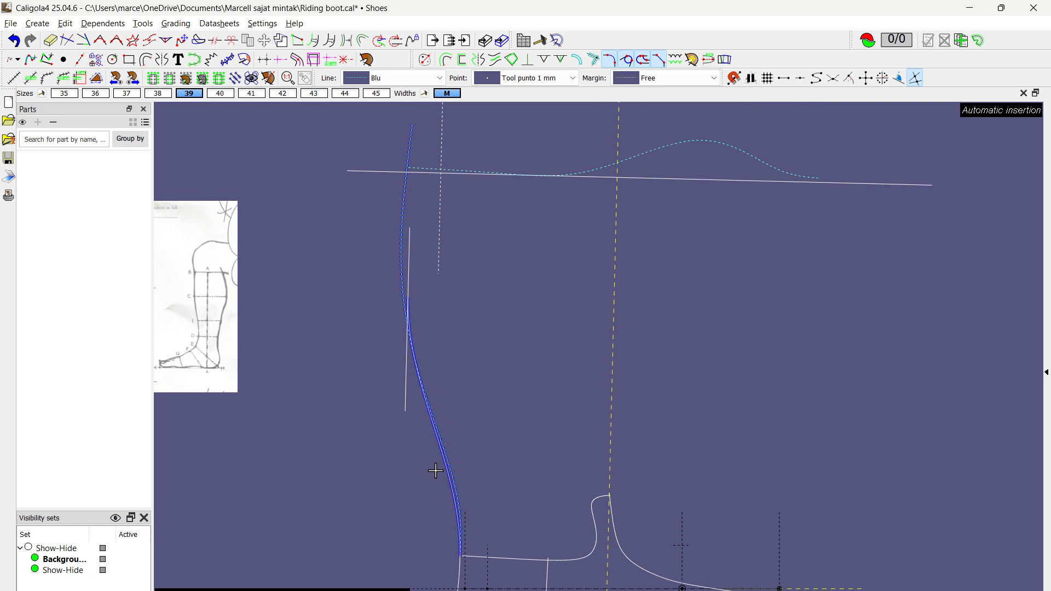
scroll(453, 489, up, 3)
scroll(372, 536, down, 2)
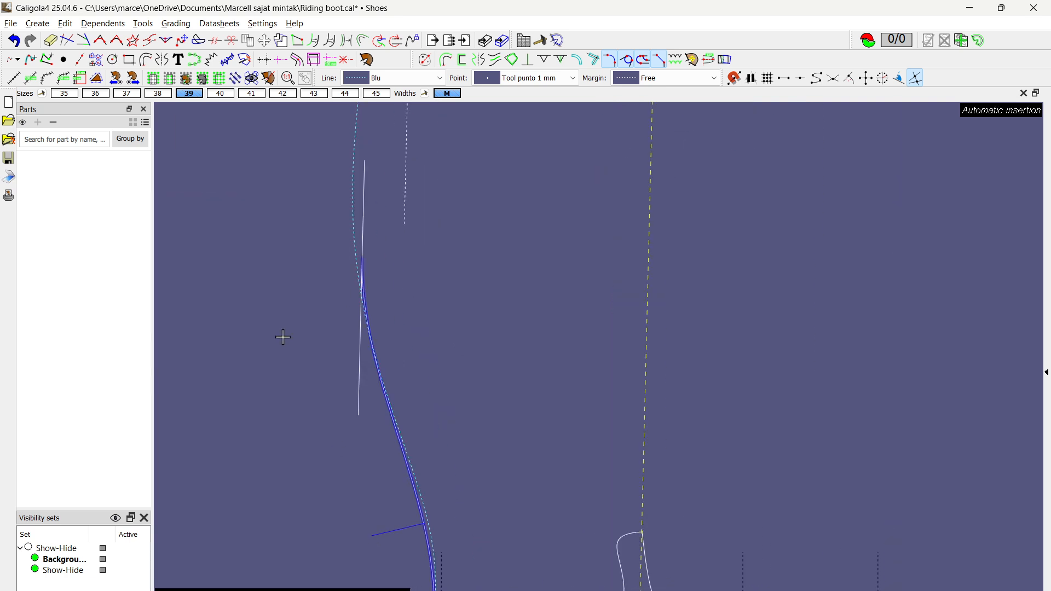
key(ctrl+s)
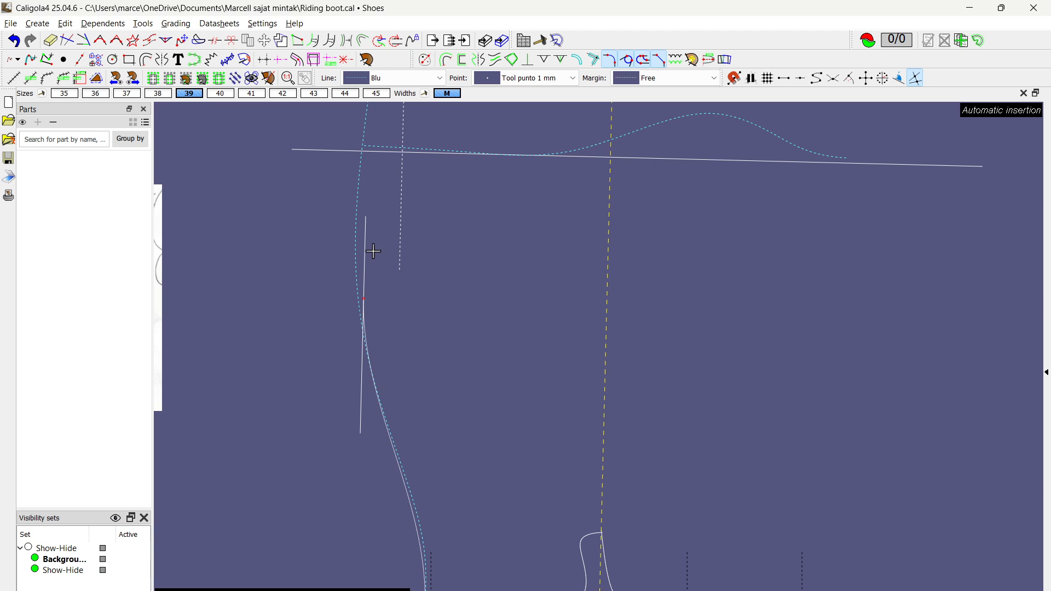
scroll(431, 226, up, 7)
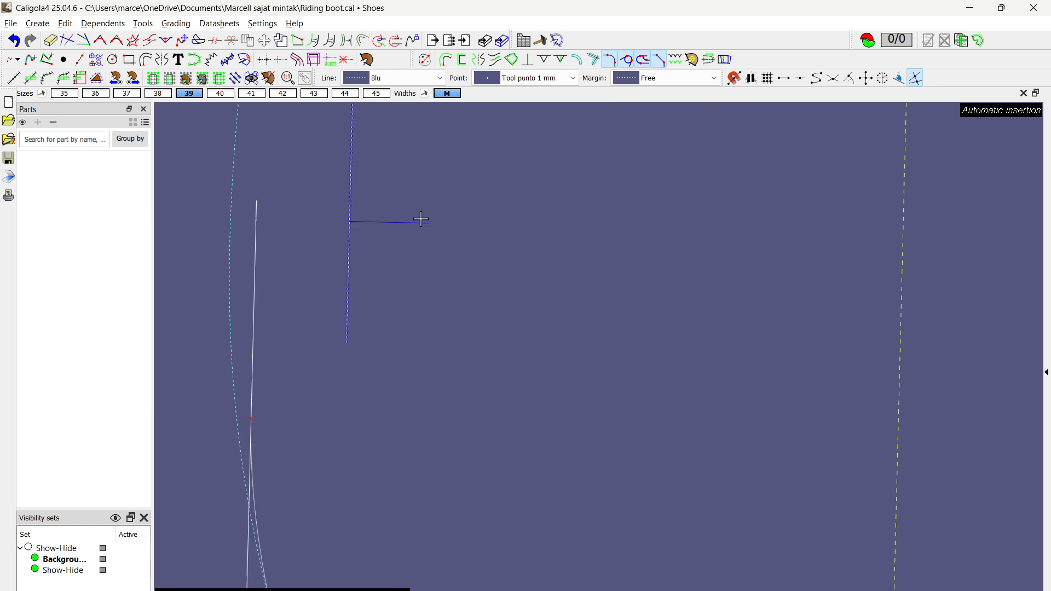
scroll(410, 178, up, 1)
middle_drag(420, 186, 486, 452)
scroll(445, 368, up, 4)
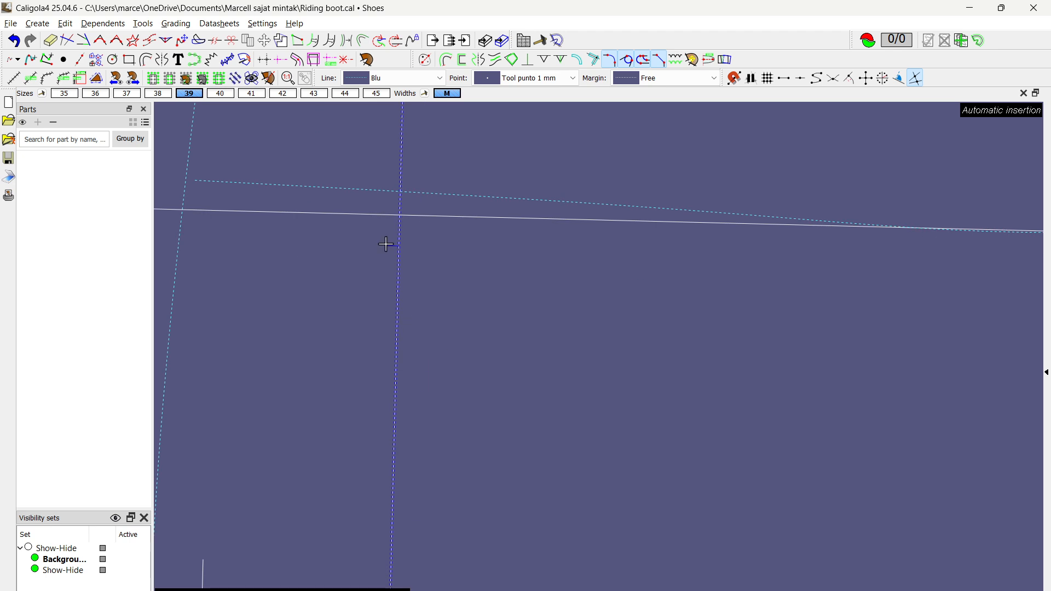
click(400, 216)
scroll(448, 311, down, 3)
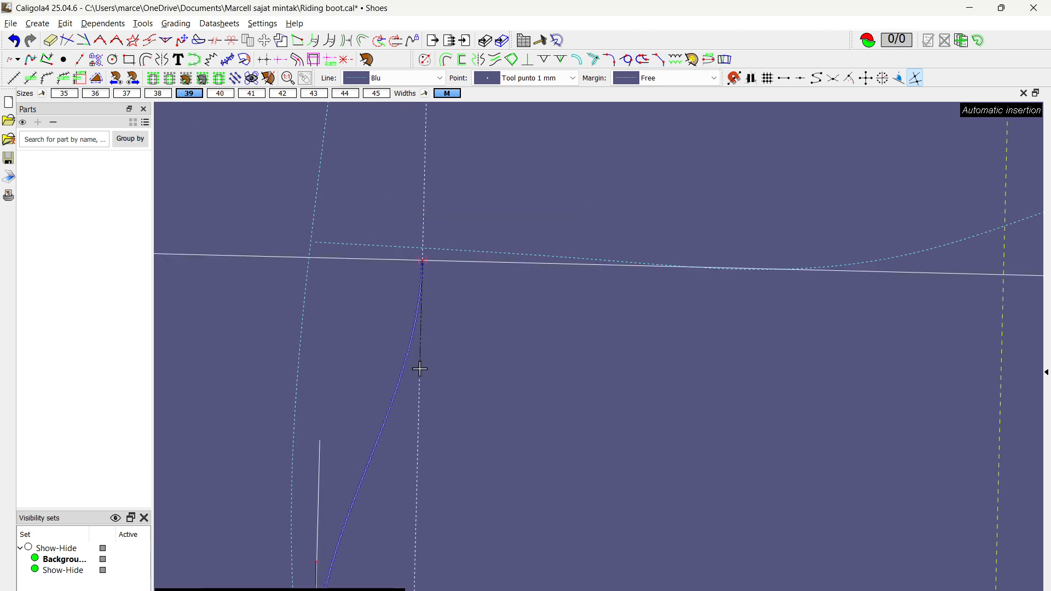
Step: Collapse the upper curve's top tangent handle onto its endpoint and snap that end to the intersection of the dashed margin and top line
click(423, 261)
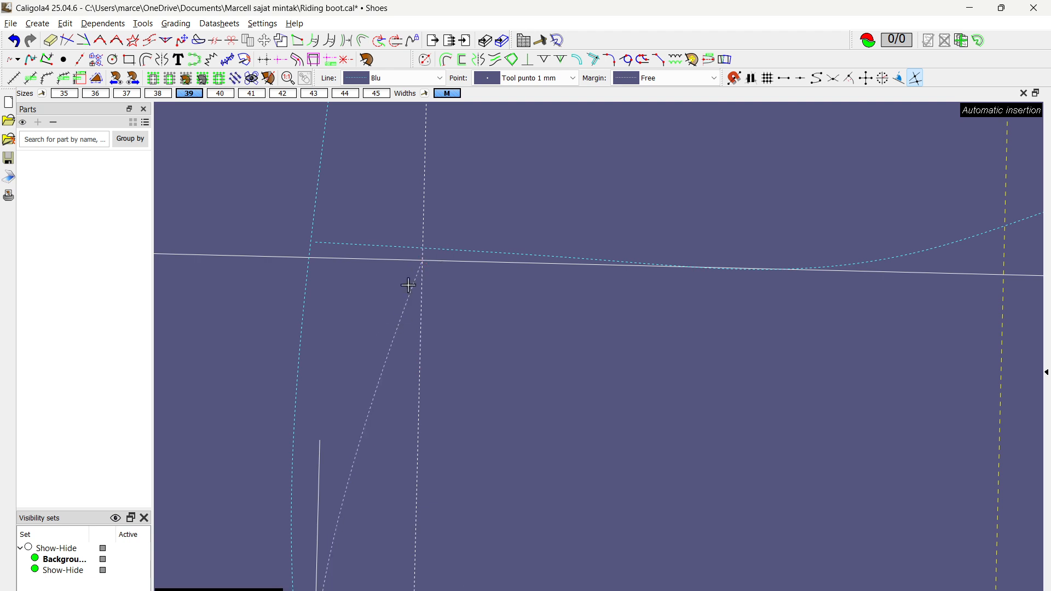
scroll(420, 258, up, 5)
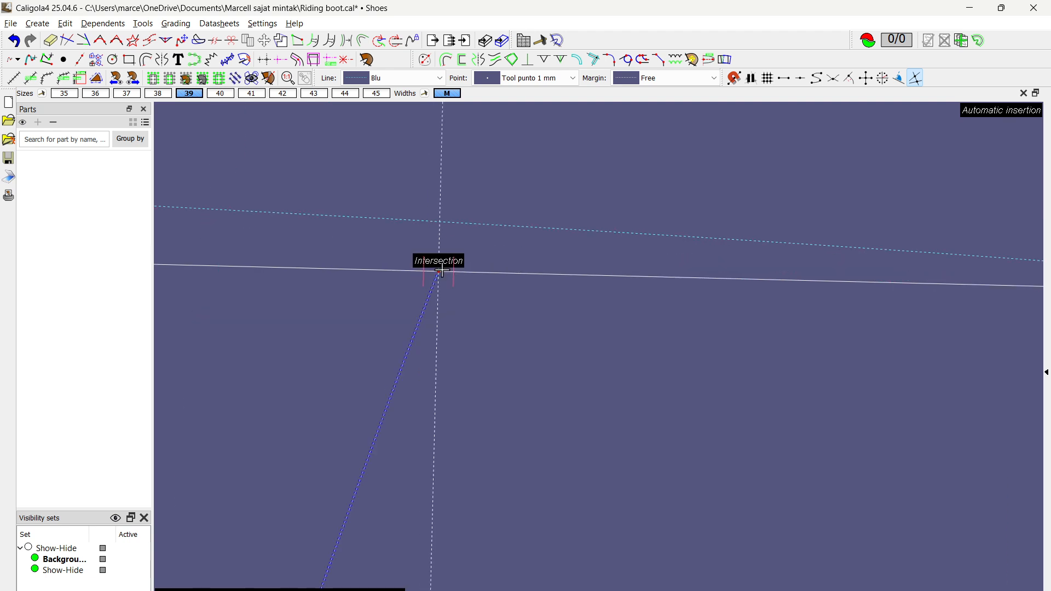
click(438, 271)
scroll(408, 292, down, 5)
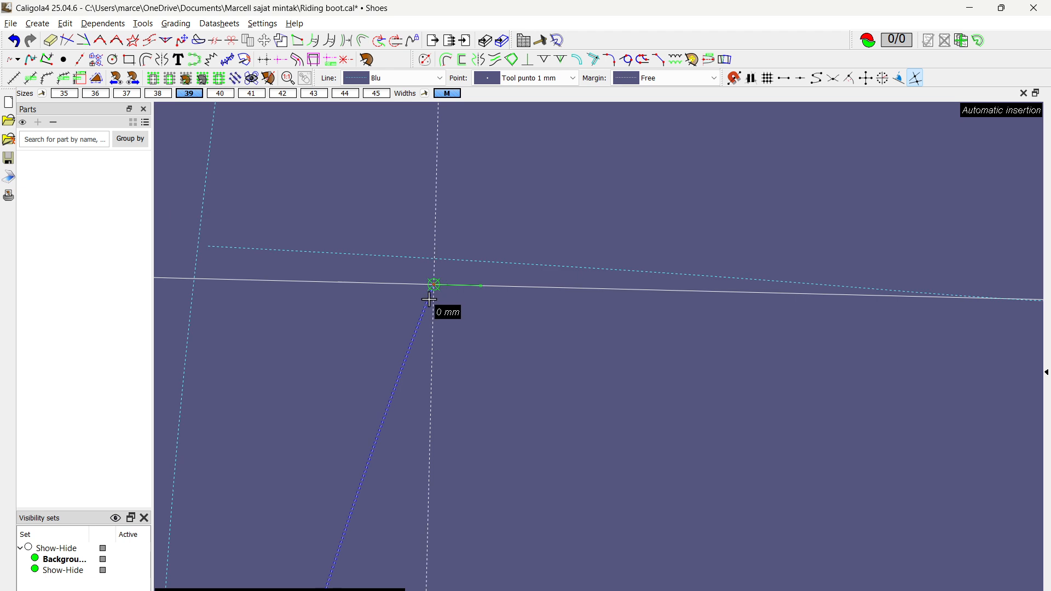
middle_drag(530, 348, 466, 326)
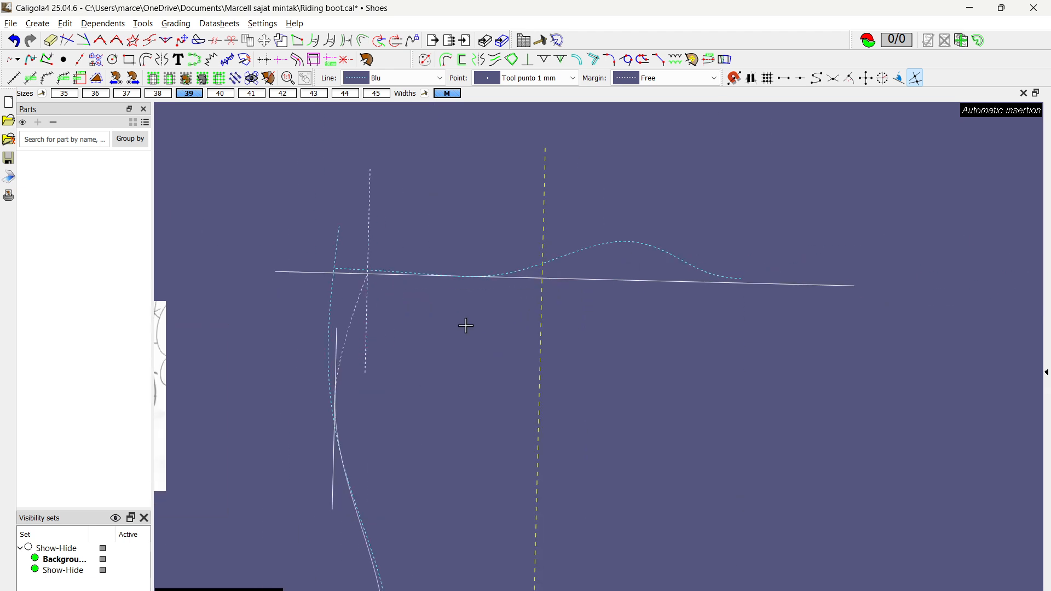
Step: Move the boot's straight top line slightly upward, parallel to itself
click(631, 281)
key(m)
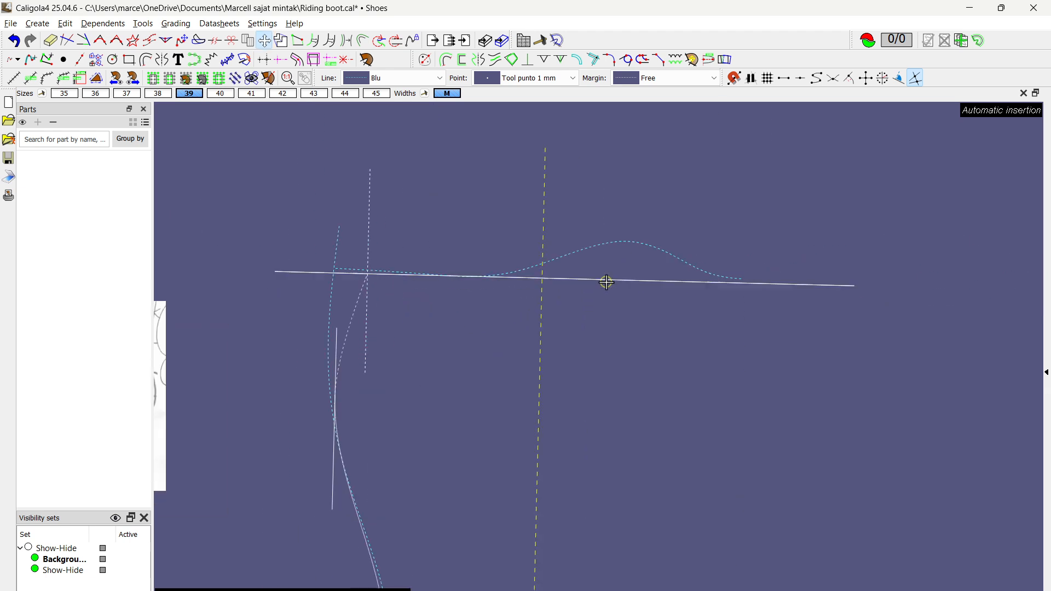
click(606, 281)
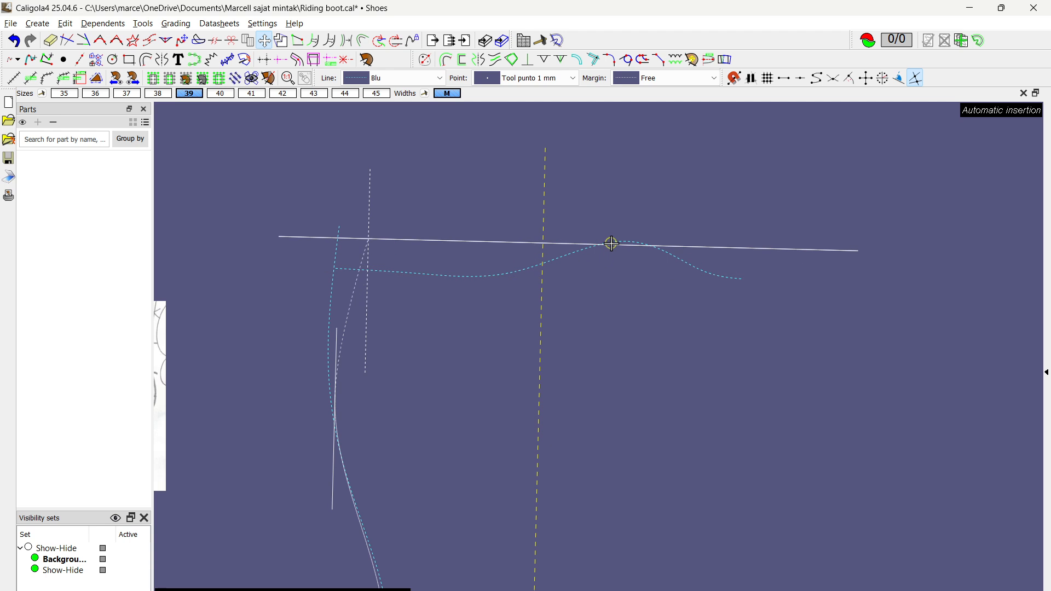
click(608, 274)
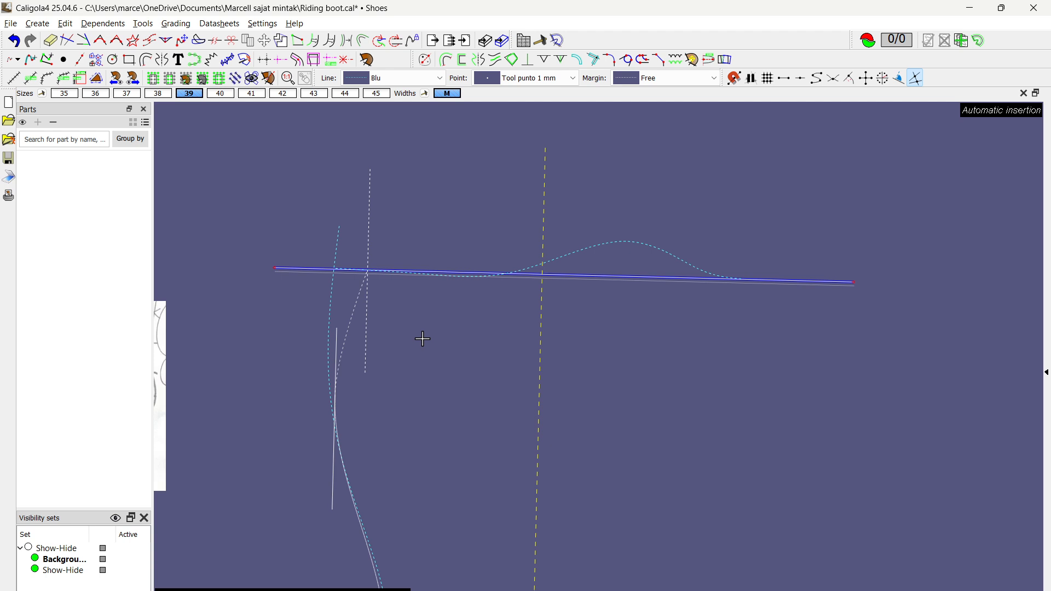
scroll(428, 329, down, 3)
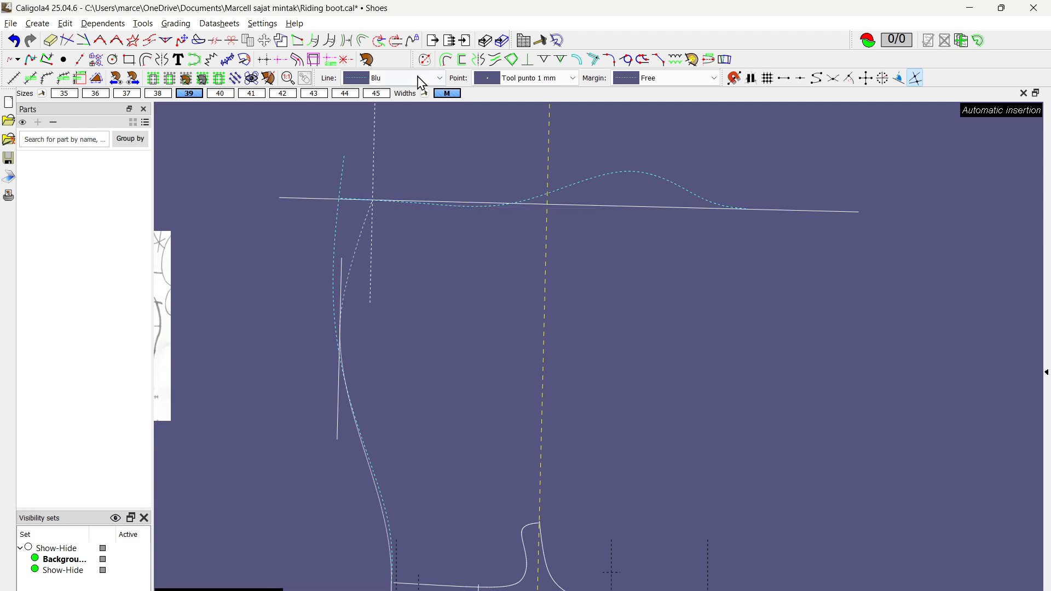
click(447, 59)
scroll(560, 320, down, 2)
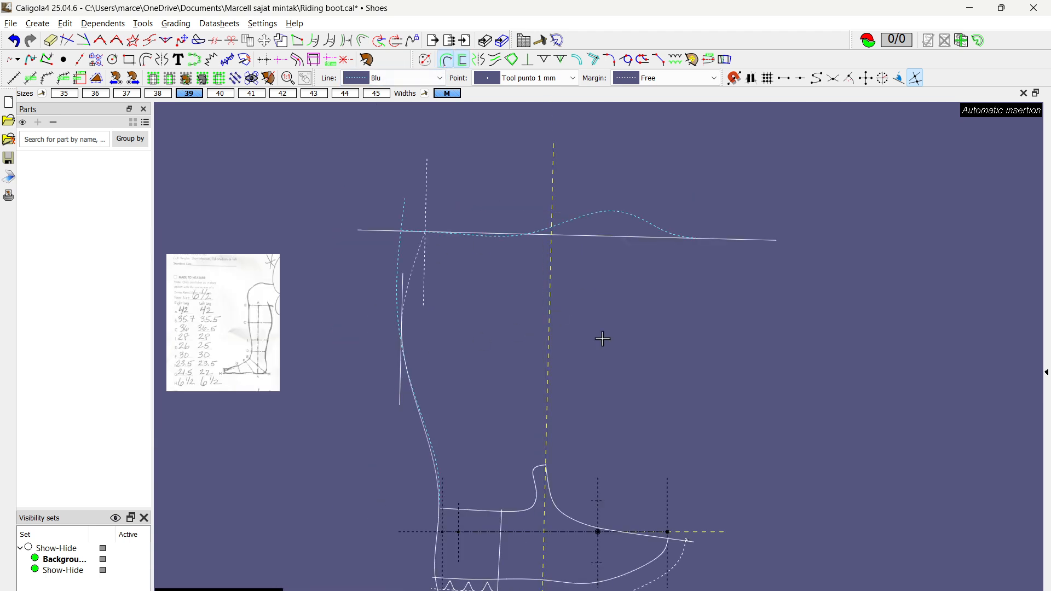
middle_drag(604, 340, 481, 300)
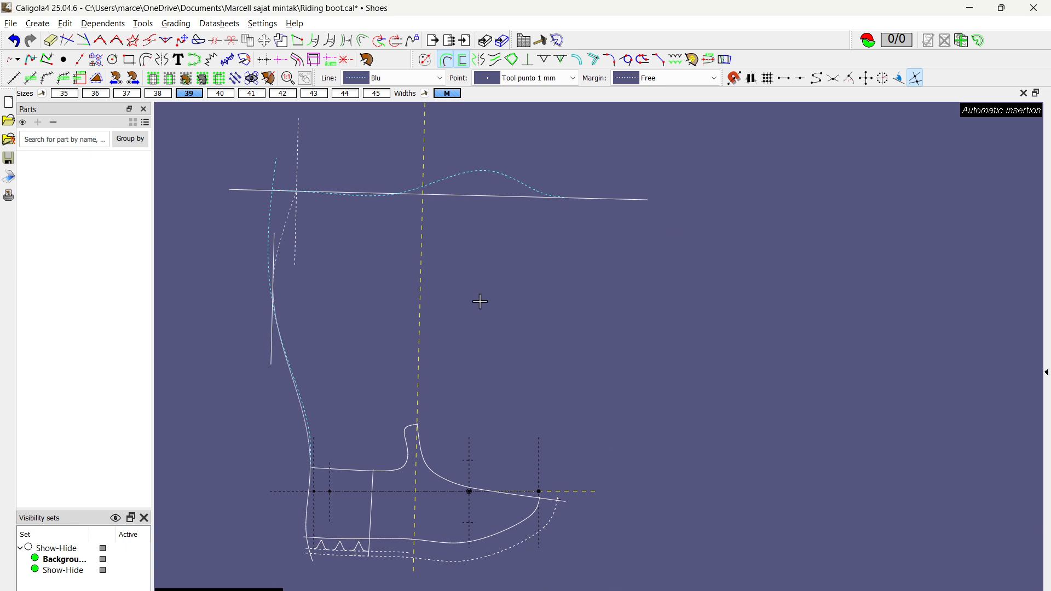
key(Escape)
Step: Copy the boot's straight top line and place the parallel copy across the sole line at the bottom of the foot
click(454, 200)
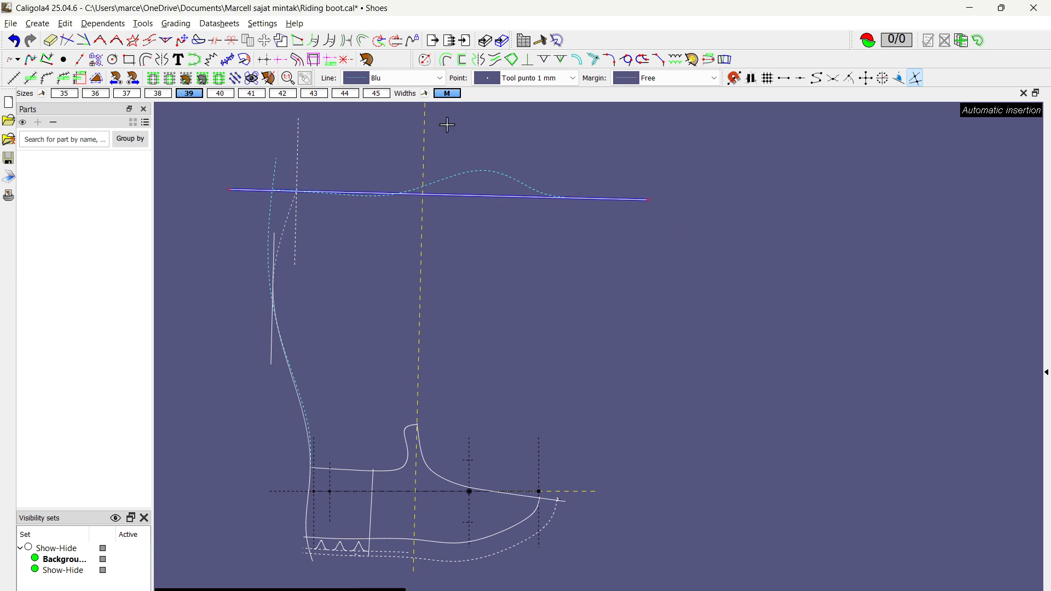
click(265, 40)
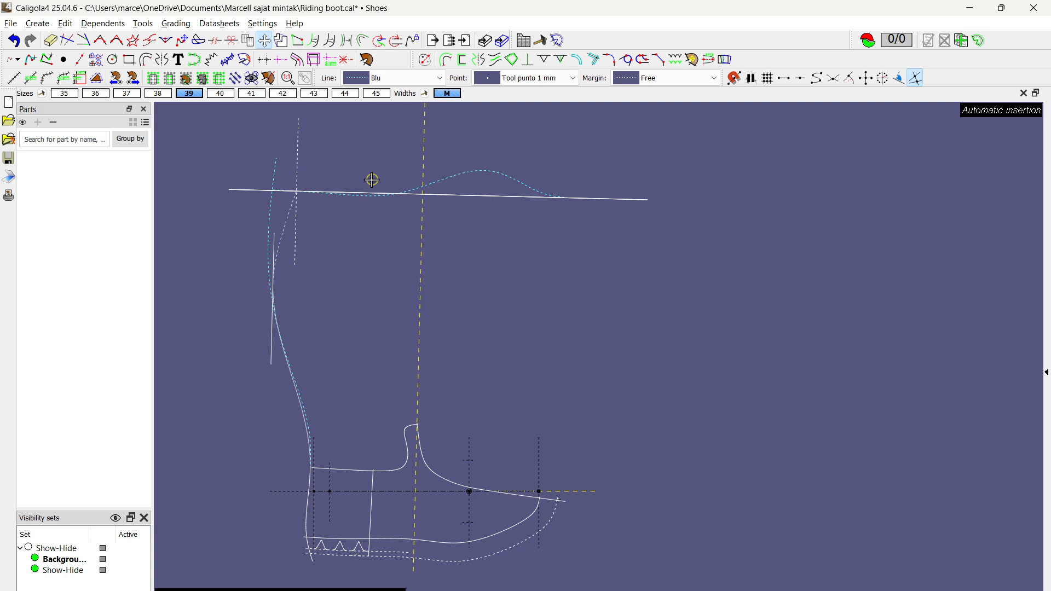
click(471, 199)
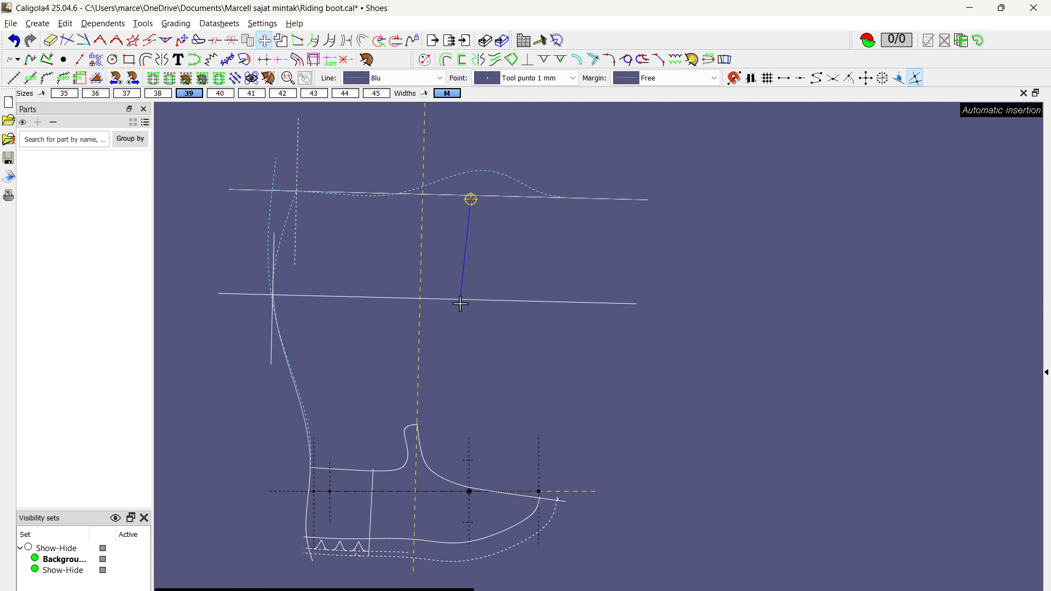
click(461, 301)
scroll(367, 352, down, 1)
middle_drag(367, 351, 411, 351)
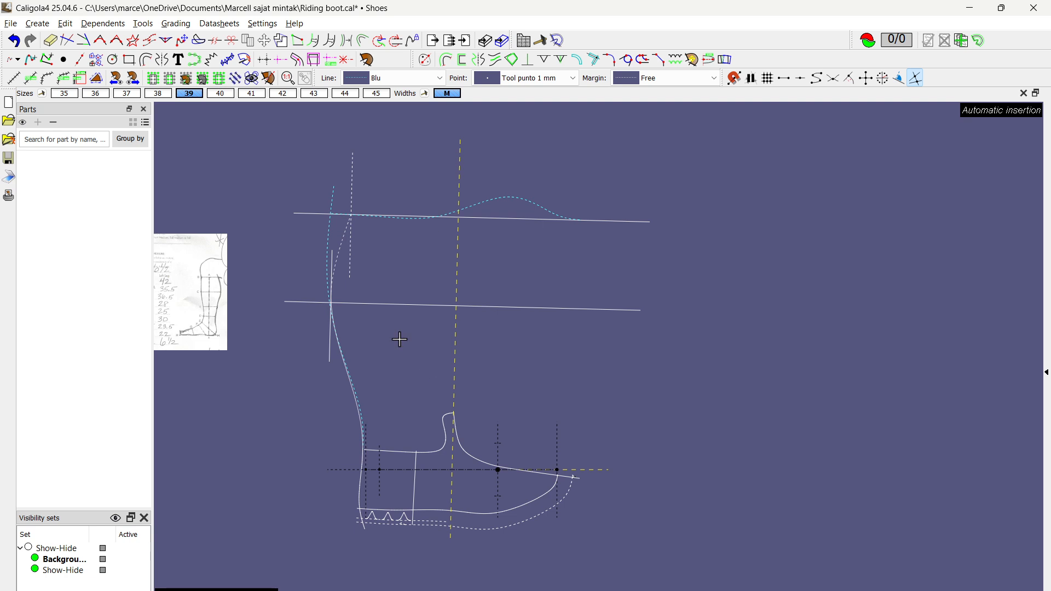
click(414, 455)
click(535, 308)
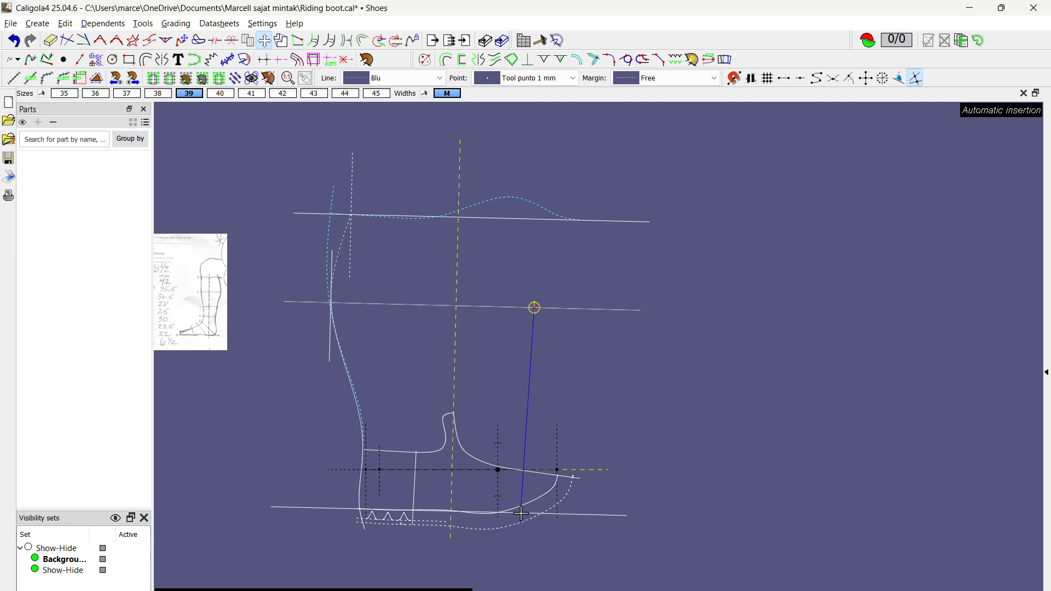
click(521, 513)
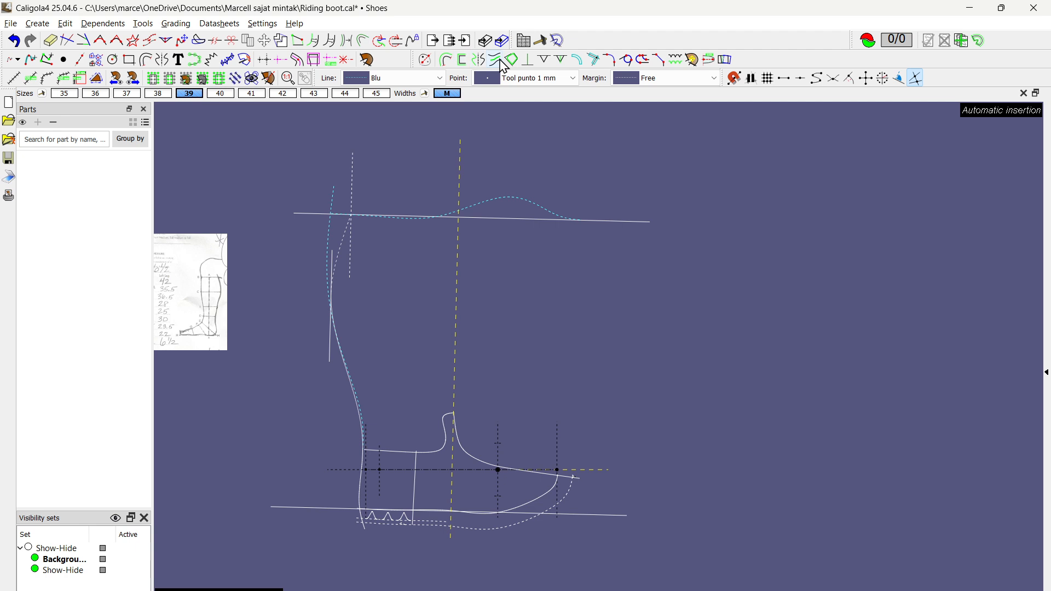
Step: Create an intermediate line between the top and sole lines at calf height, 143.7 mm (33%) below the top line, and save the pattern
click(495, 59)
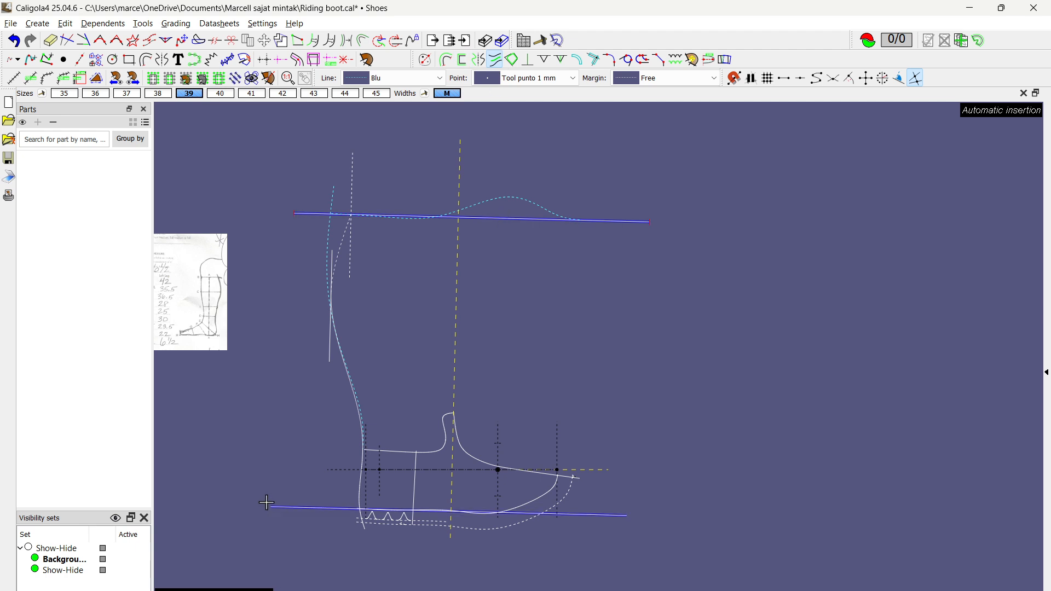
click(287, 507)
scroll(399, 369, up, 3)
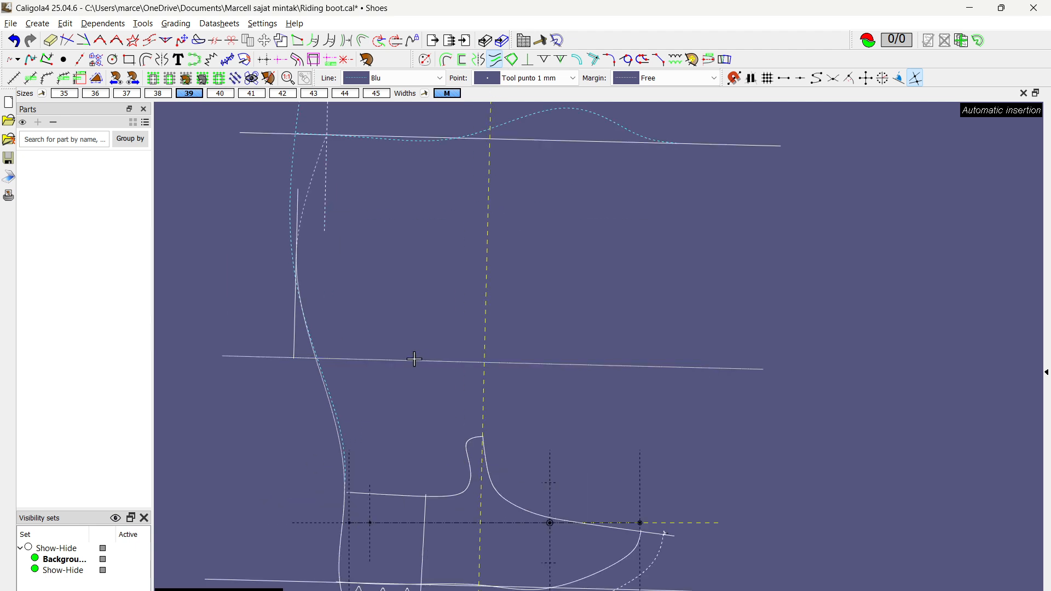
key(ctrl+s)
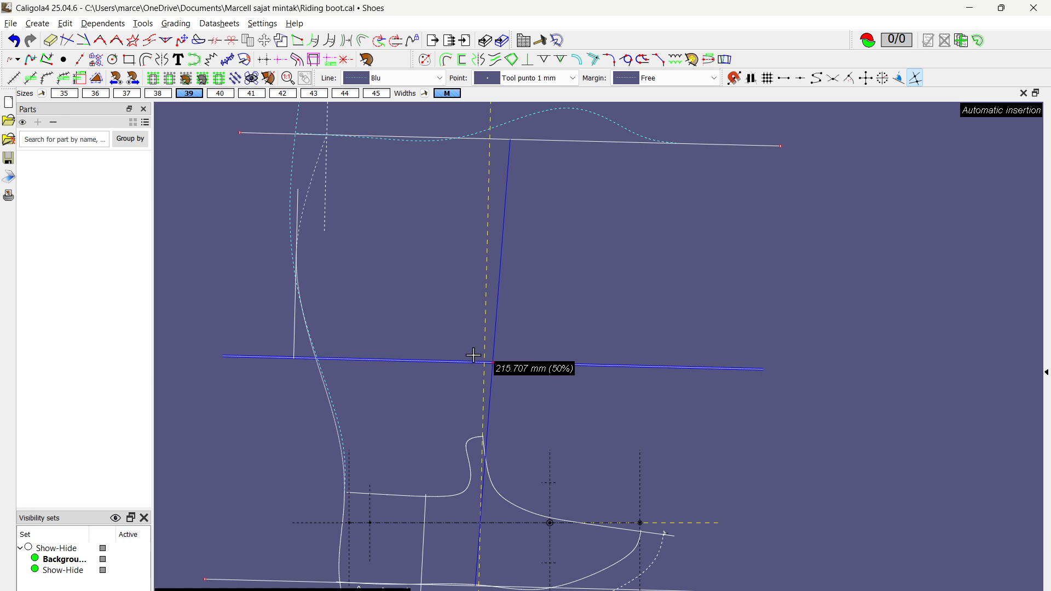
click(496, 289)
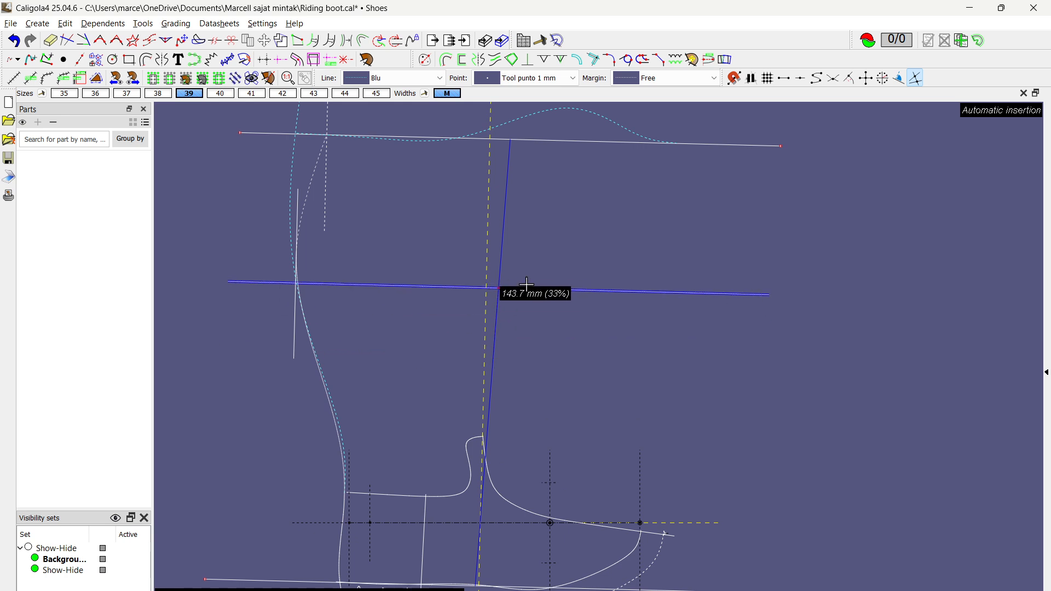
scroll(557, 399, down, 1)
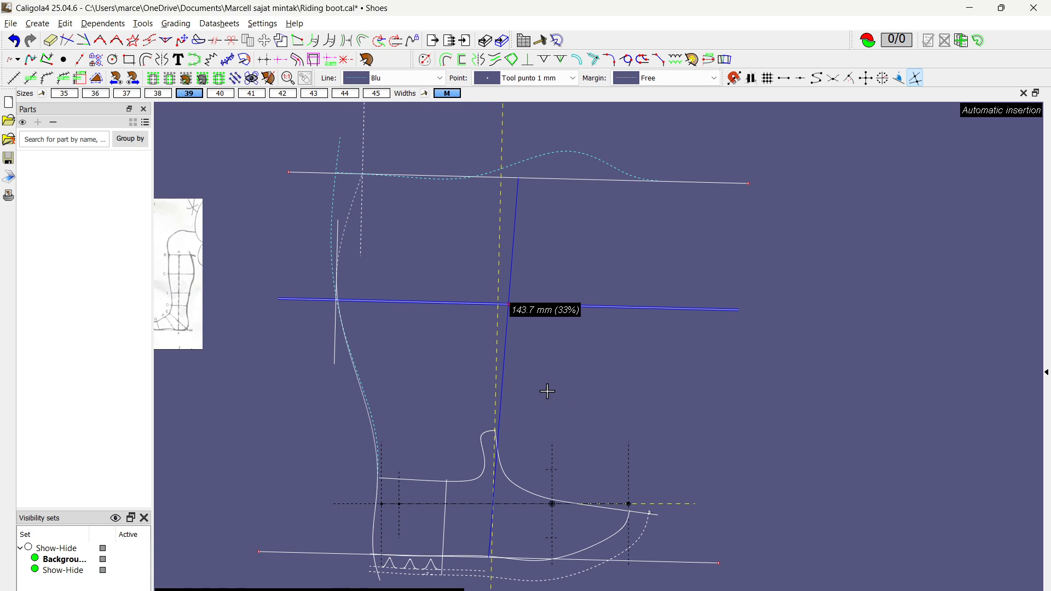
scroll(333, 307, up, 3)
right_click(445, 313)
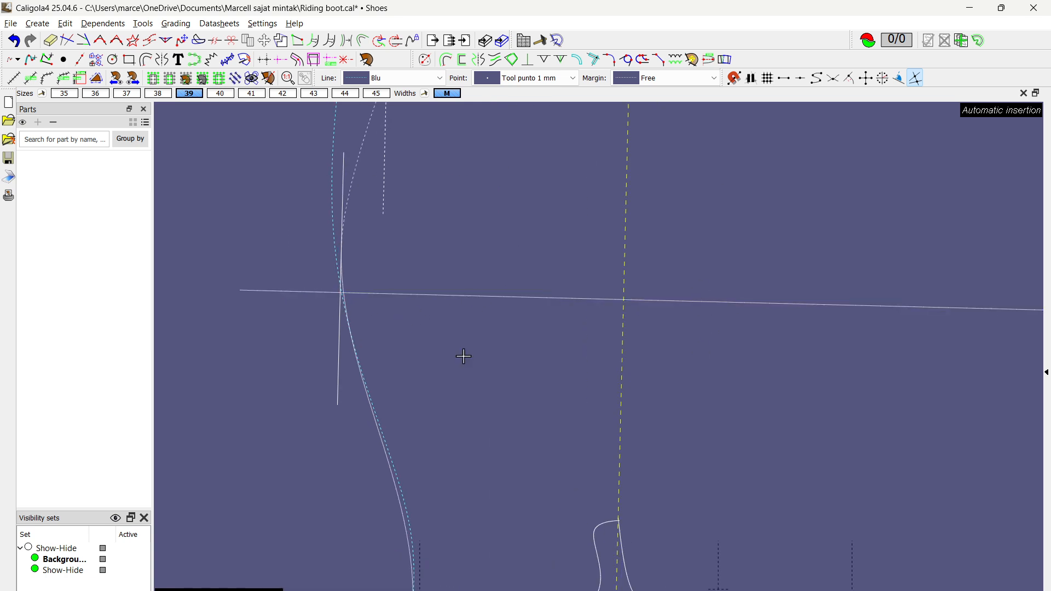
Step: Snap the lower back curve's upper end to the intersection of the calf margin line and the intermediate line
scroll(449, 355, up, 3)
click(335, 547)
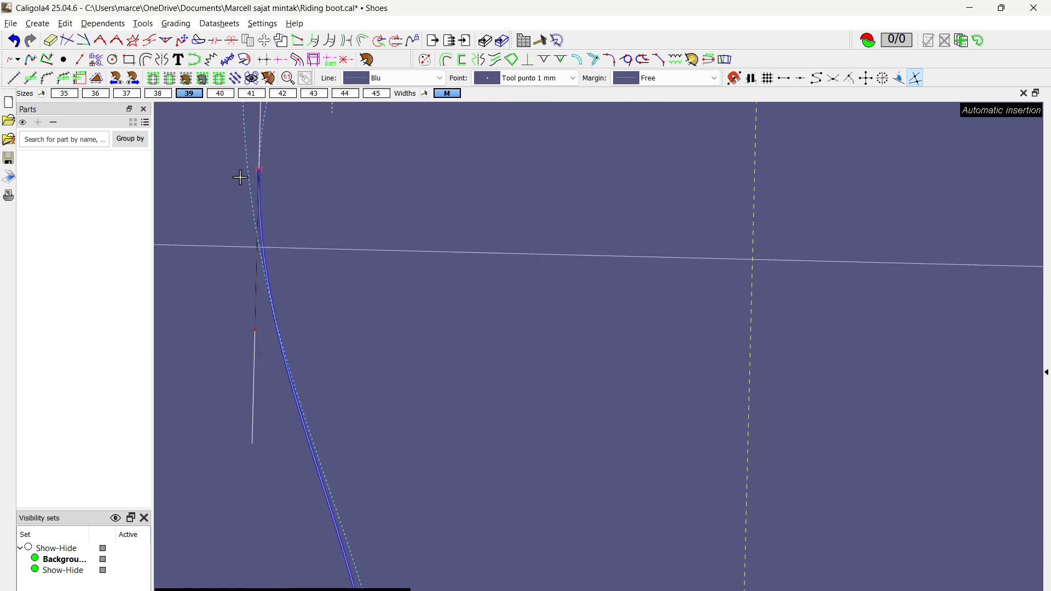
drag(259, 170, 276, 272)
scroll(253, 241, up, 6)
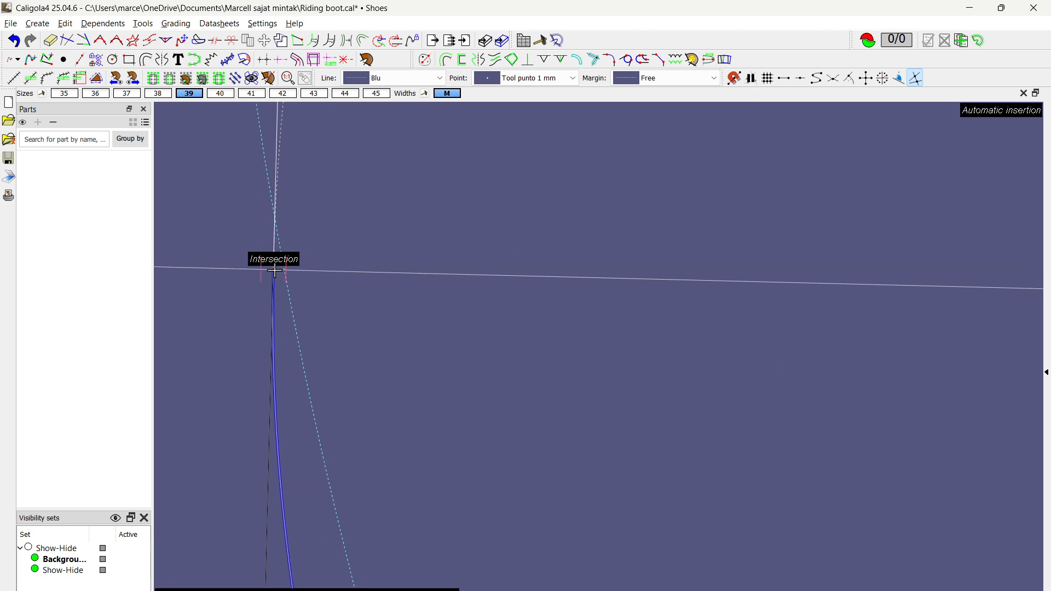
click(274, 270)
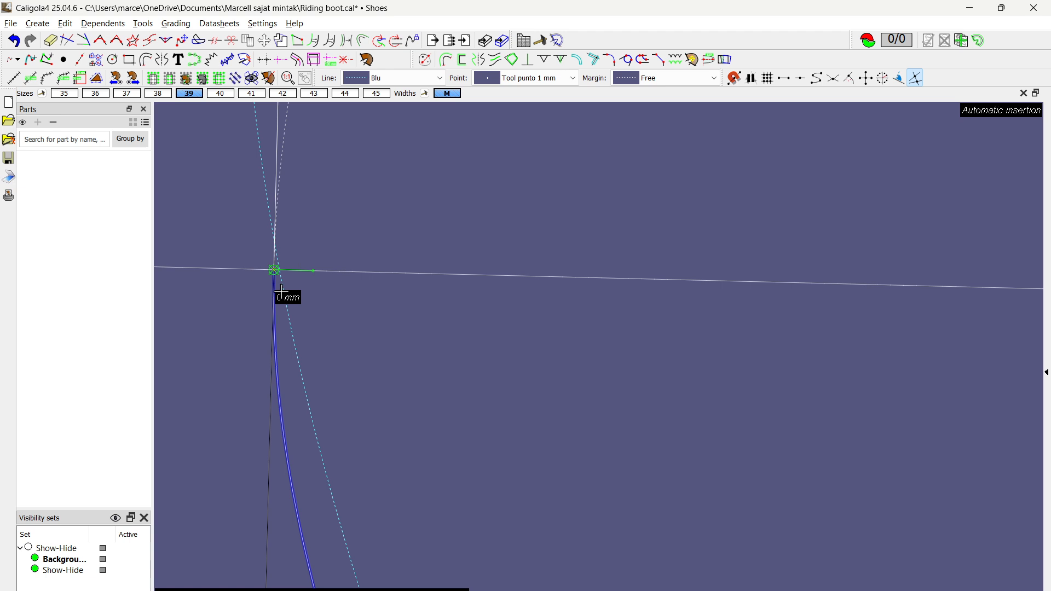
scroll(281, 292, down, 5)
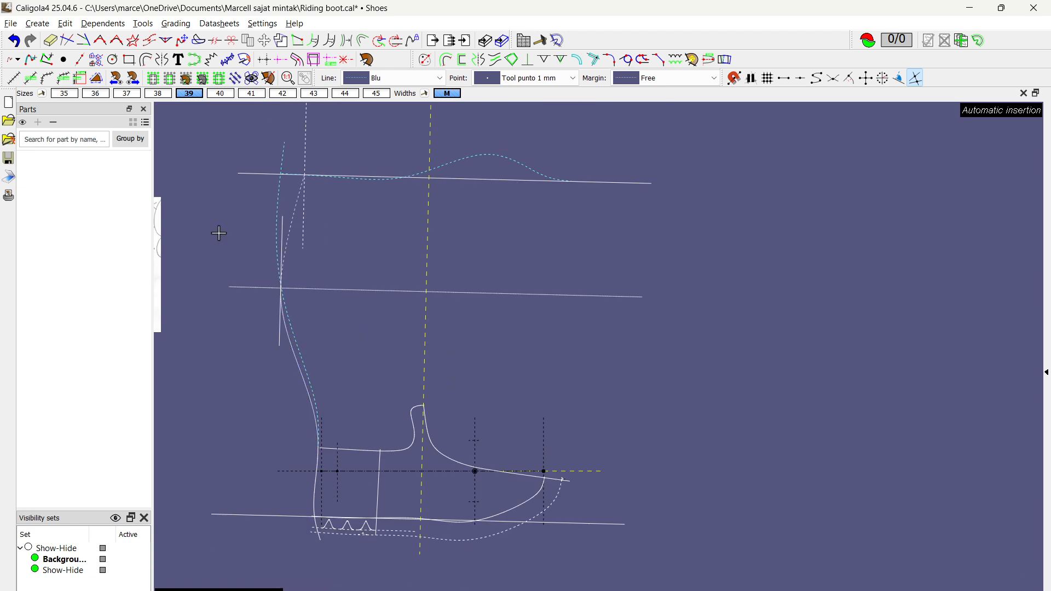
Step: Move the straight top line up and back down parallel to itself, leaving it slightly above its starting height
click(239, 170)
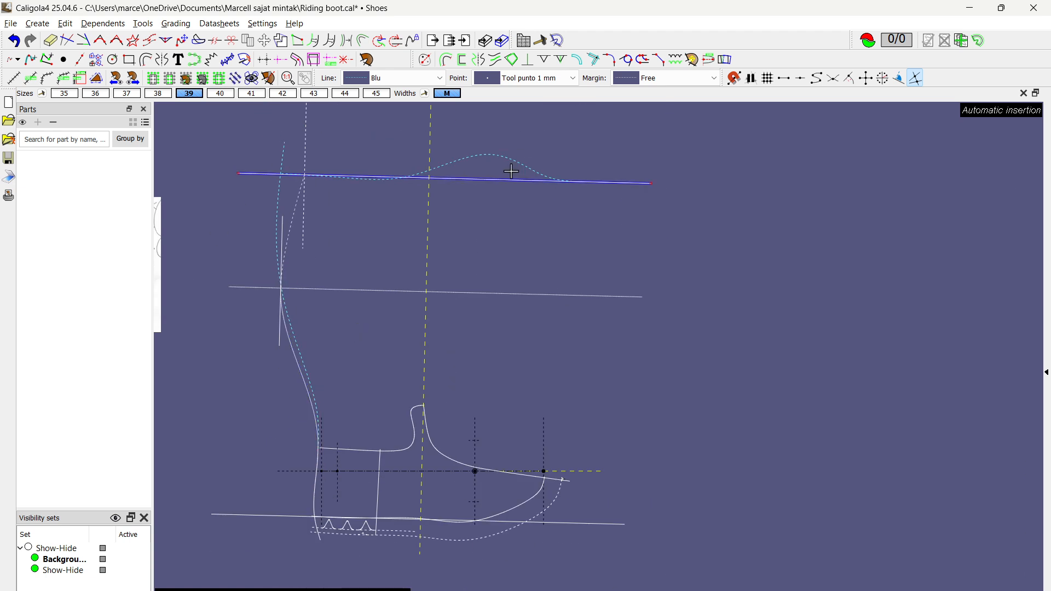
drag(485, 180, 492, 147)
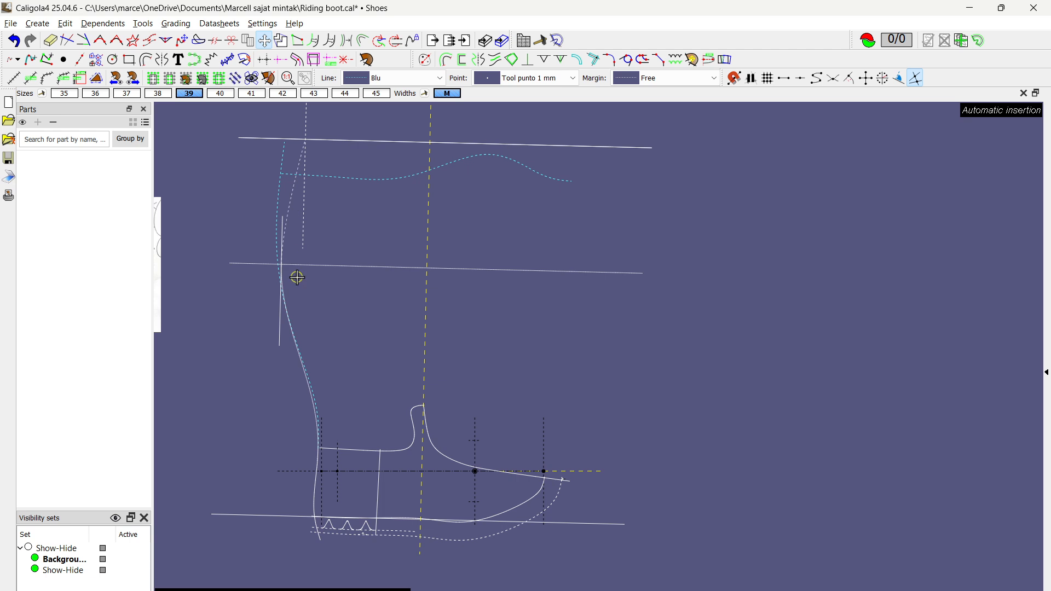
drag(413, 145, 412, 166)
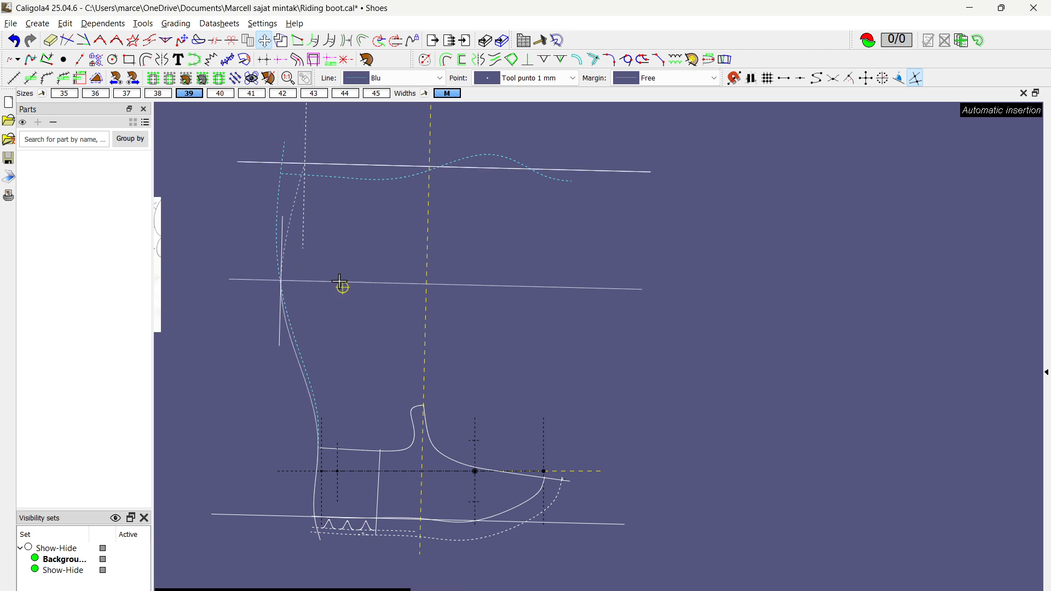
scroll(324, 317, up, 3)
key(Escape)
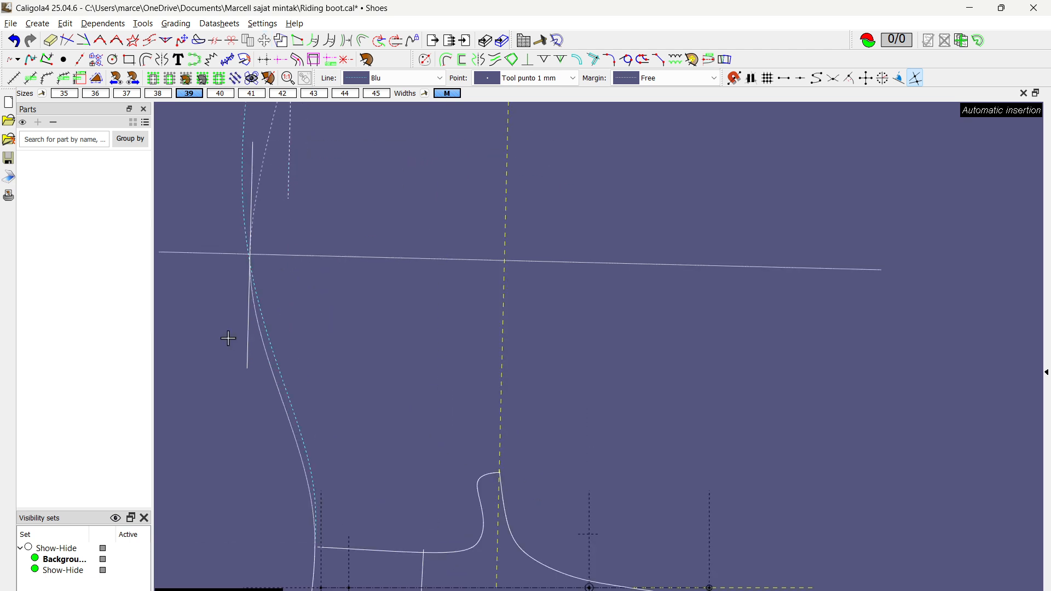
Step: Select the calf margin line and switch the working size to 38
middle_drag(217, 337, 263, 359)
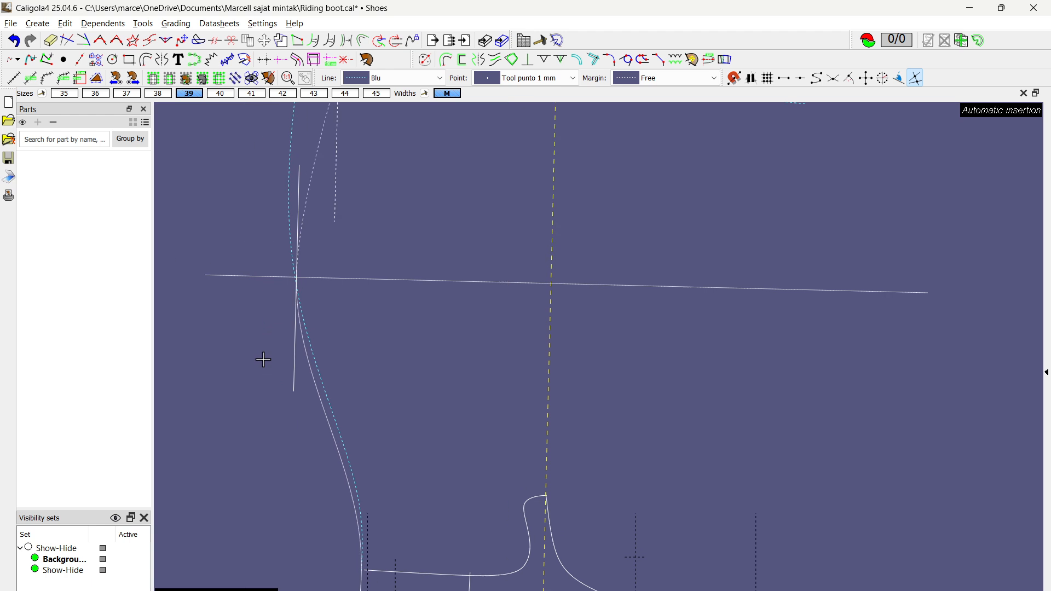
click(290, 366)
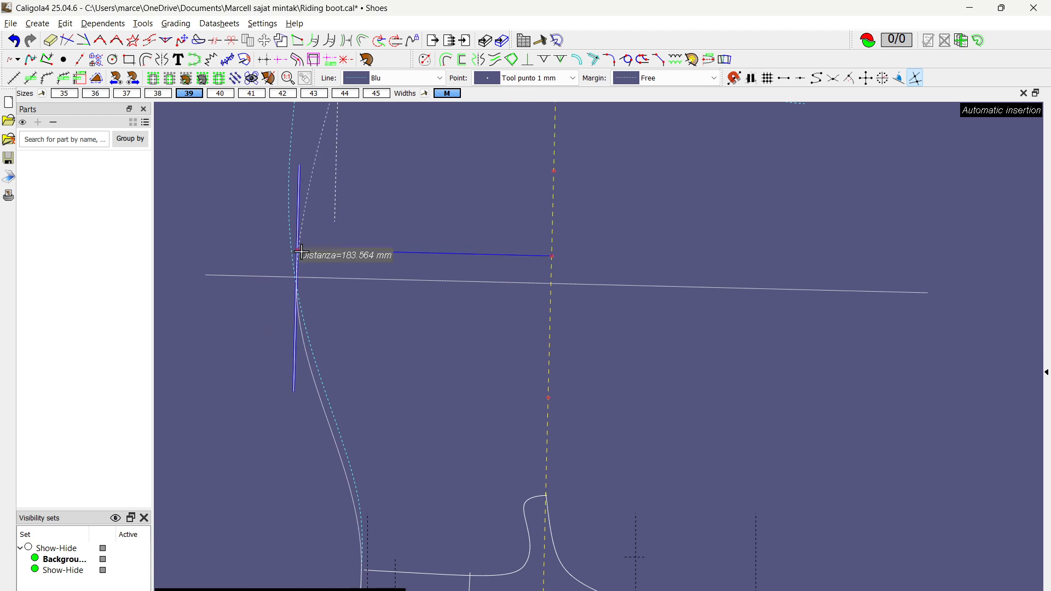
scroll(366, 268, down, 1)
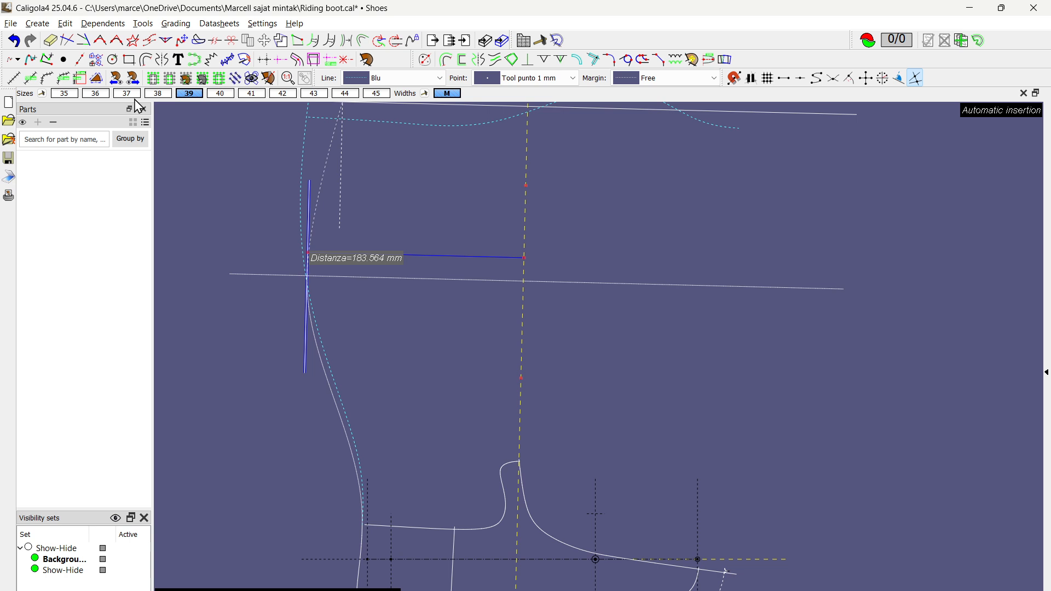
click(157, 93)
scroll(334, 282, up, 5)
scroll(400, 284, down, 5)
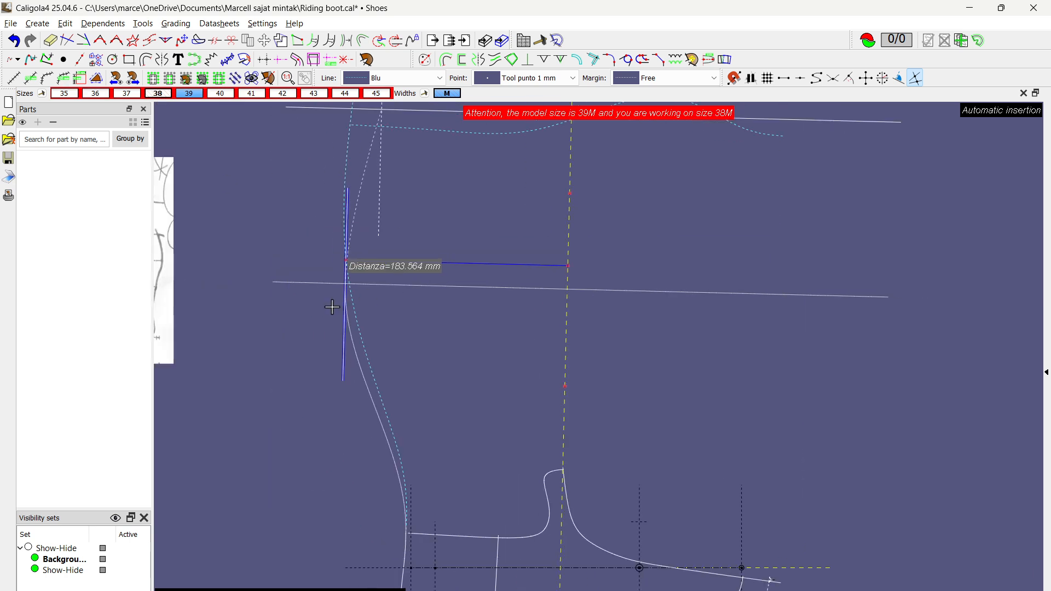
Step: Examine the customer's right and left leg measurements on the scanned made-to-measure sheet
middle_drag(336, 304, 475, 330)
middle_drag(404, 348, 495, 356)
scroll(353, 319, up, 5)
scroll(210, 284, down, 3)
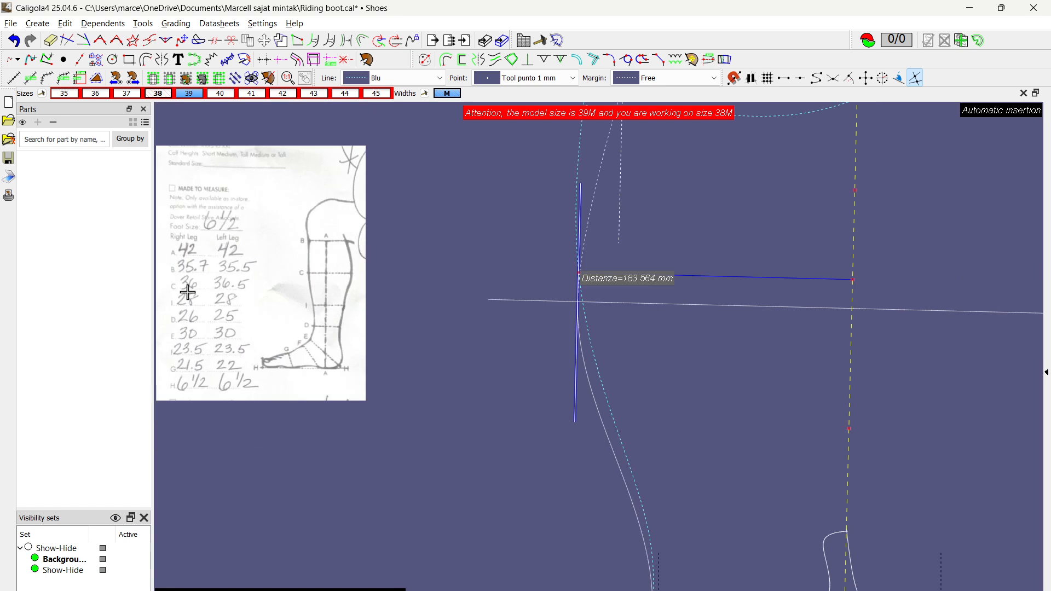
scroll(345, 282, up, 3)
scroll(326, 281, down, 3)
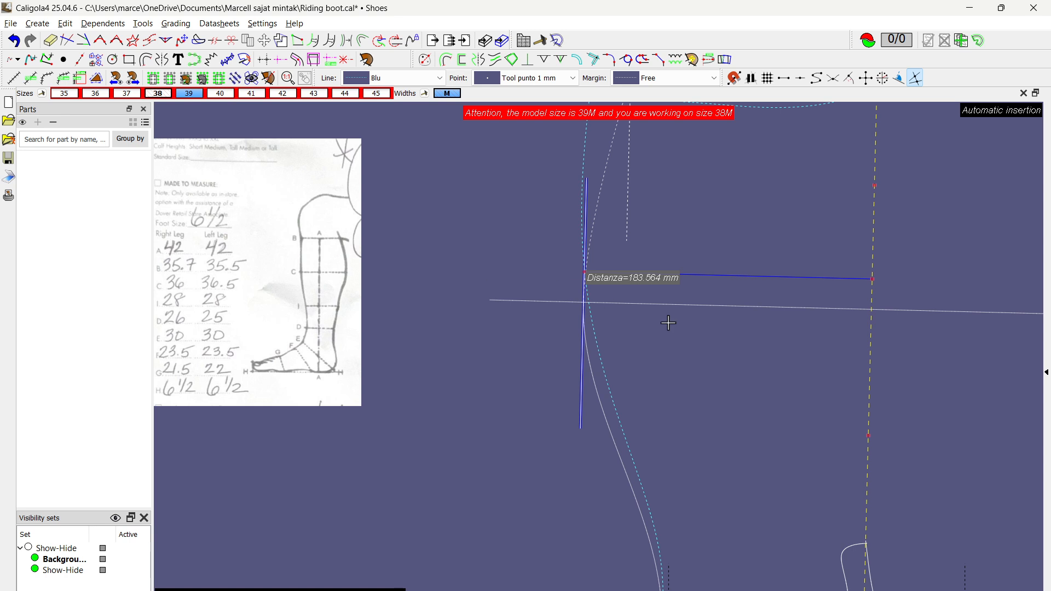
scroll(668, 323, up, 2)
Step: Set the calf margin line's distance from the yellow dashed front axis to 175.909 mm
middle_drag(688, 359, 422, 373)
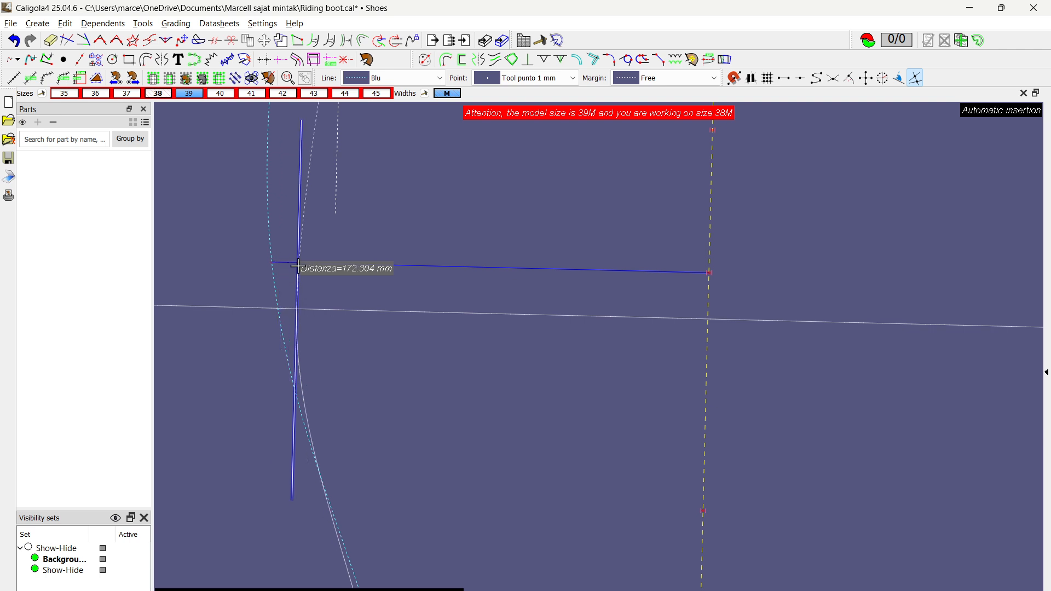
scroll(298, 267, down, 3)
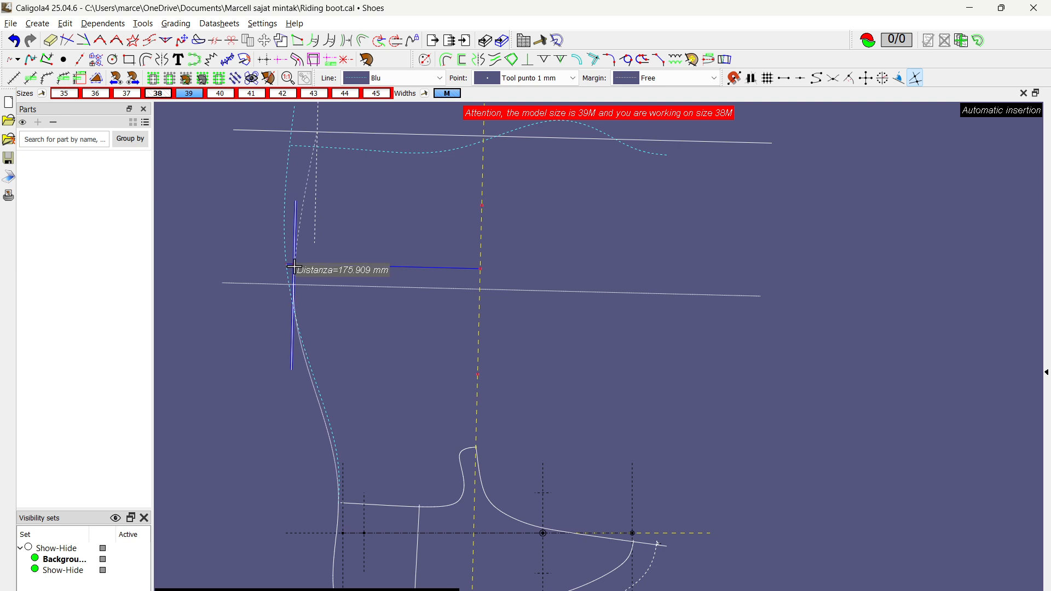
click(294, 267)
scroll(299, 268, up, 3)
scroll(298, 270, down, 3)
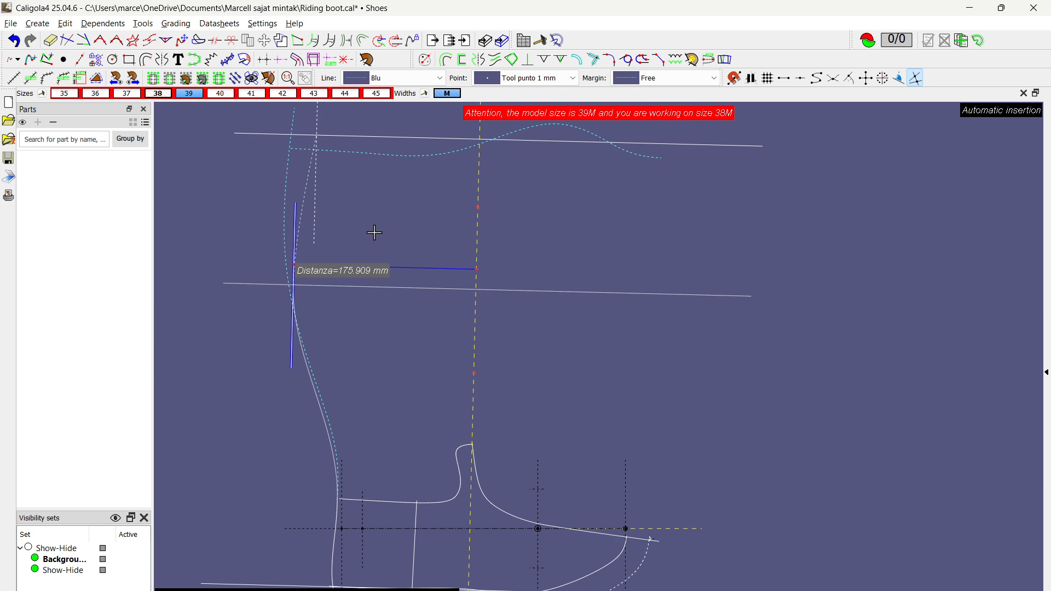
right_click(364, 258)
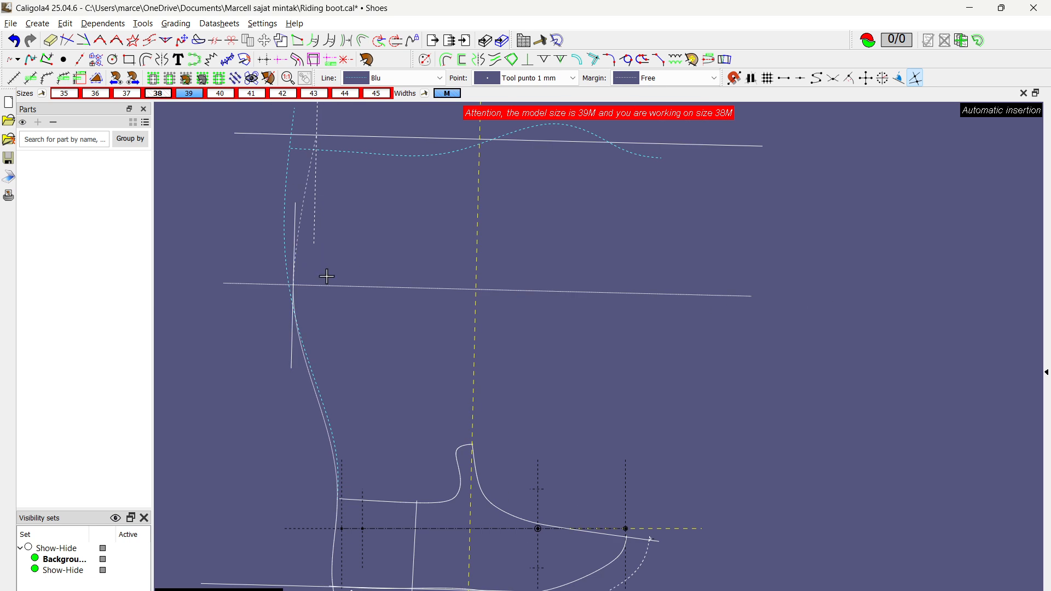
Step: Reselect the calf margin line and return the working size to 39
scroll(289, 222, up, 3)
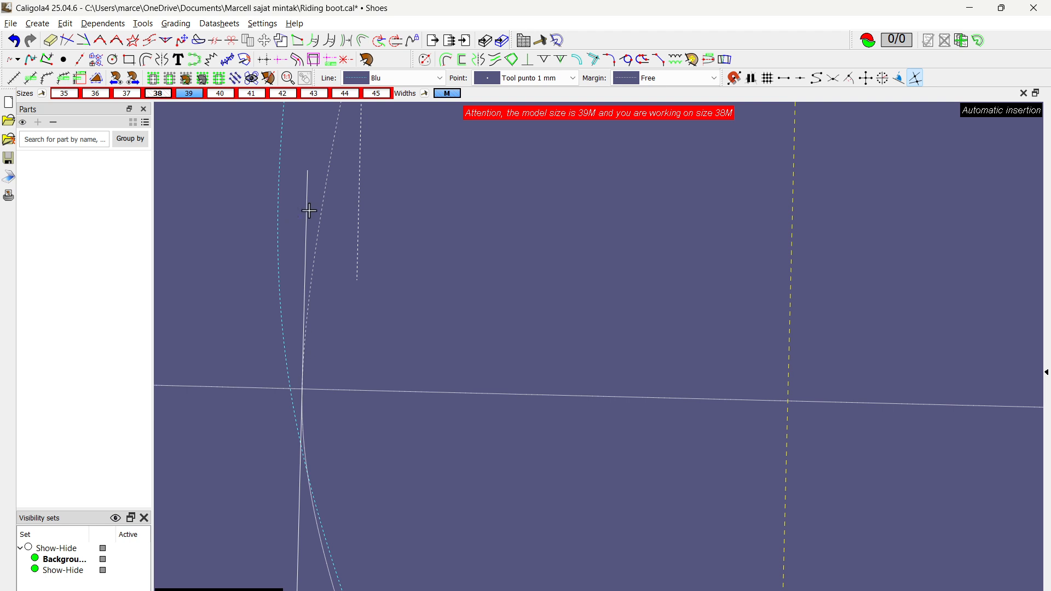
scroll(331, 239, down, 1)
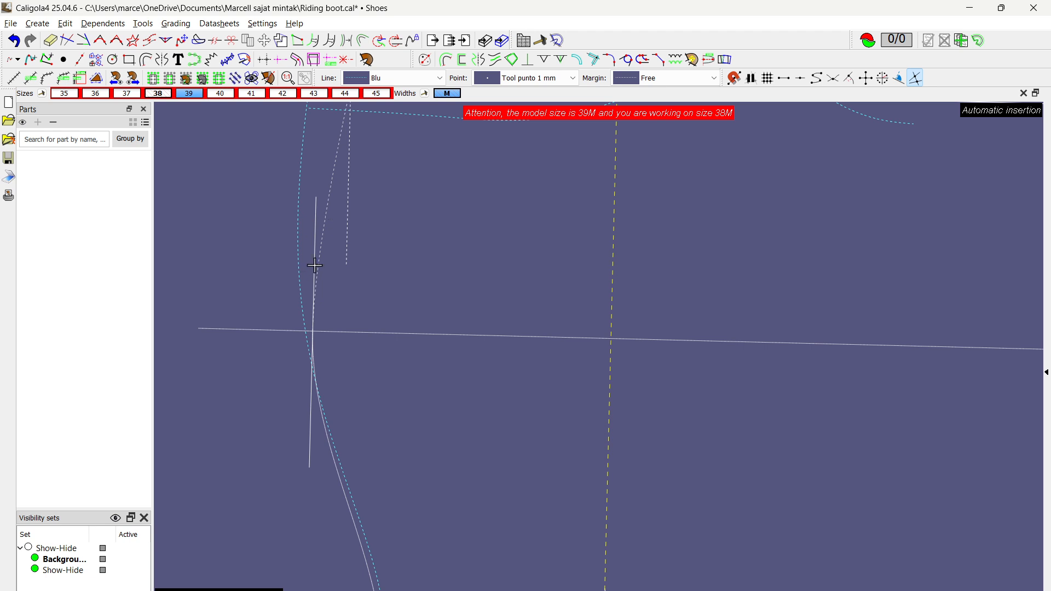
click(315, 209)
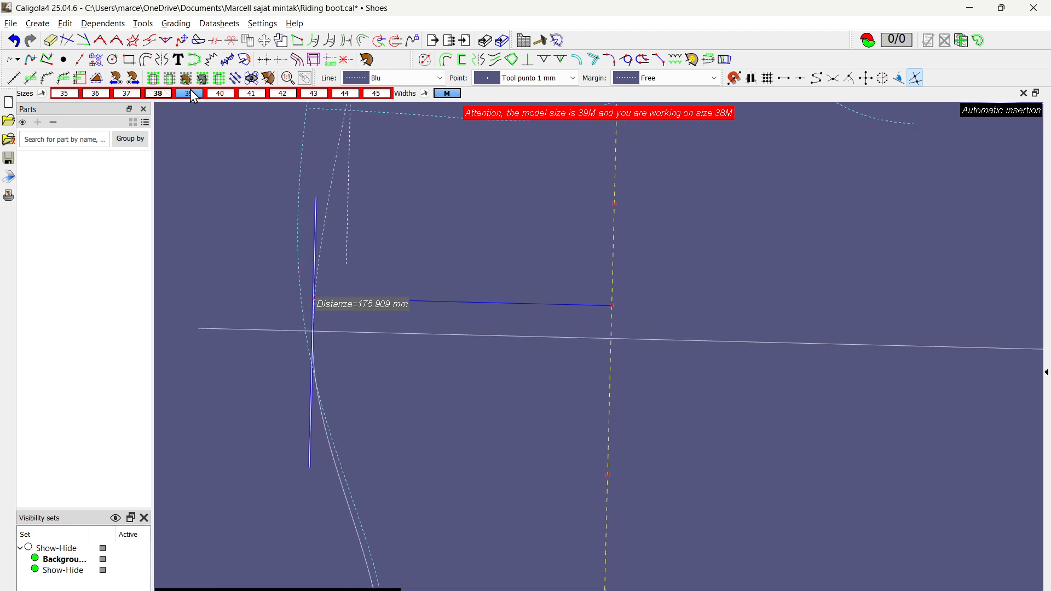
click(191, 92)
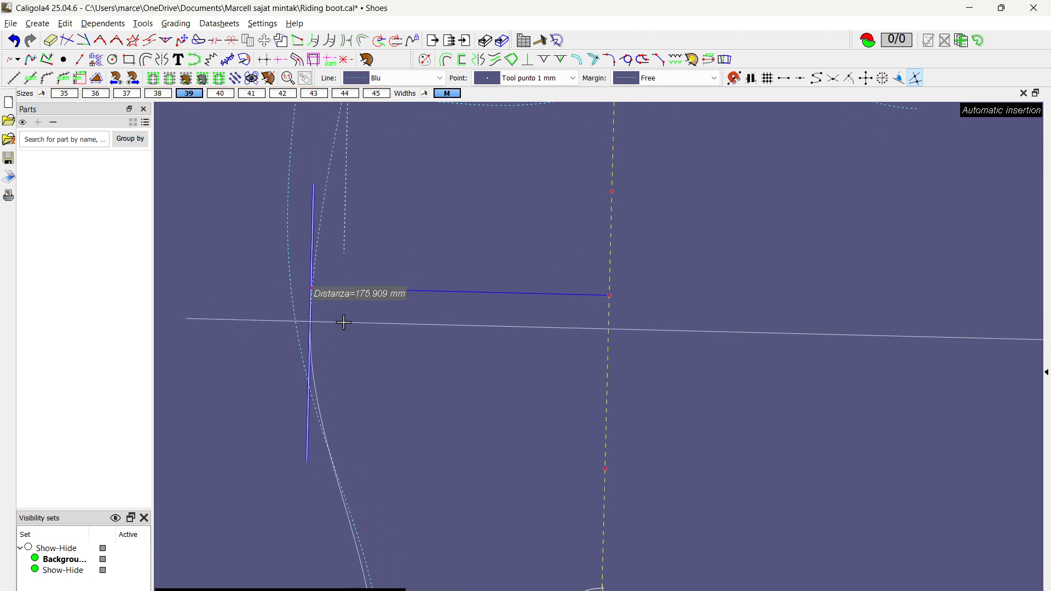
scroll(344, 323, down, 2)
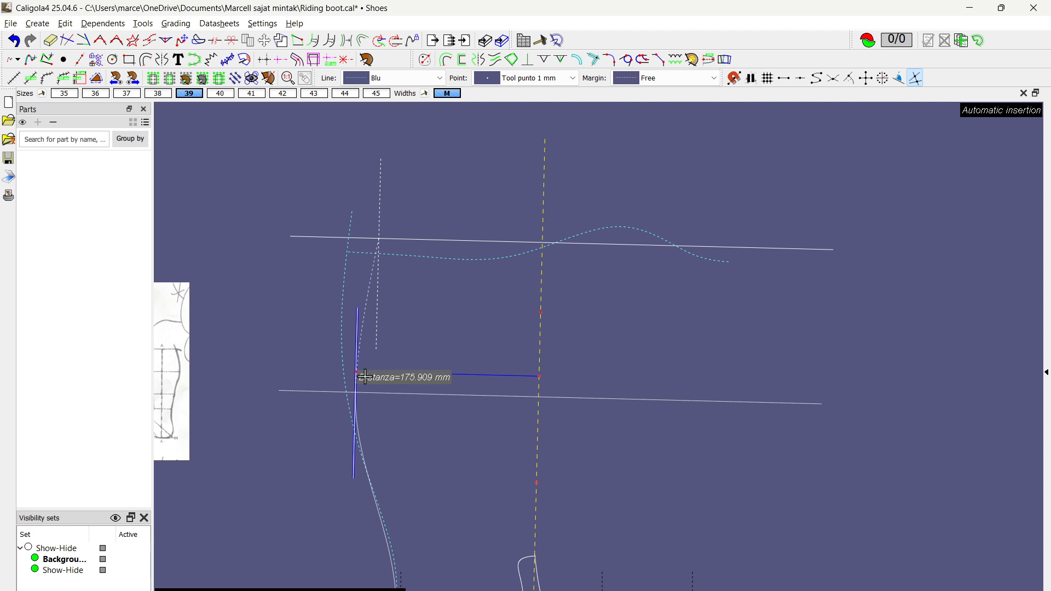
Step: Move the shaft's upper horizontal reference line down to meet the back end of the cyan dashed top line
scroll(365, 377, up, 3)
scroll(396, 339, down, 1)
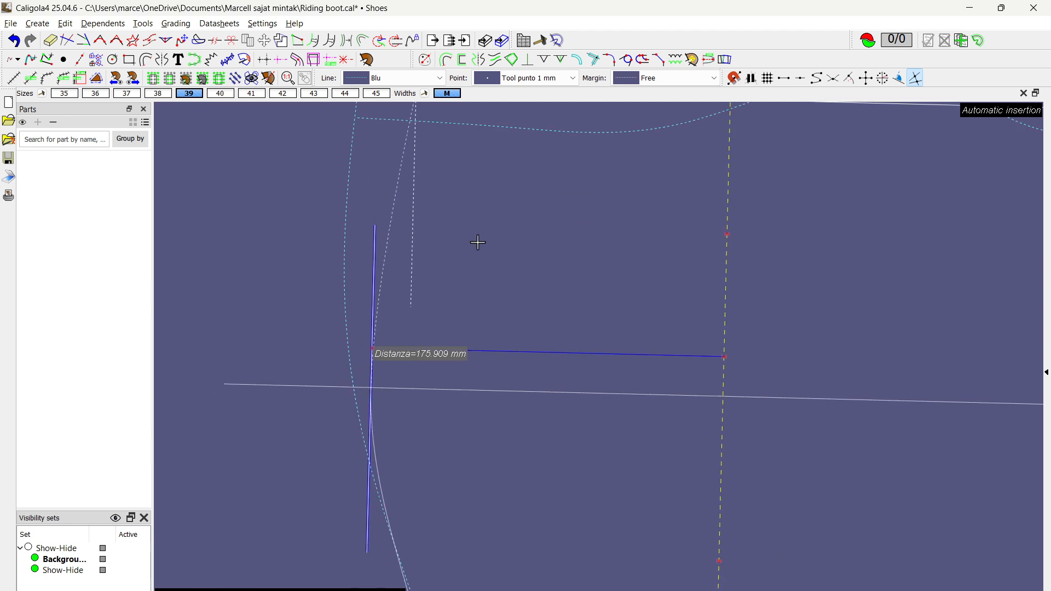
middle_drag(478, 242, 408, 291)
scroll(350, 310, down, 1)
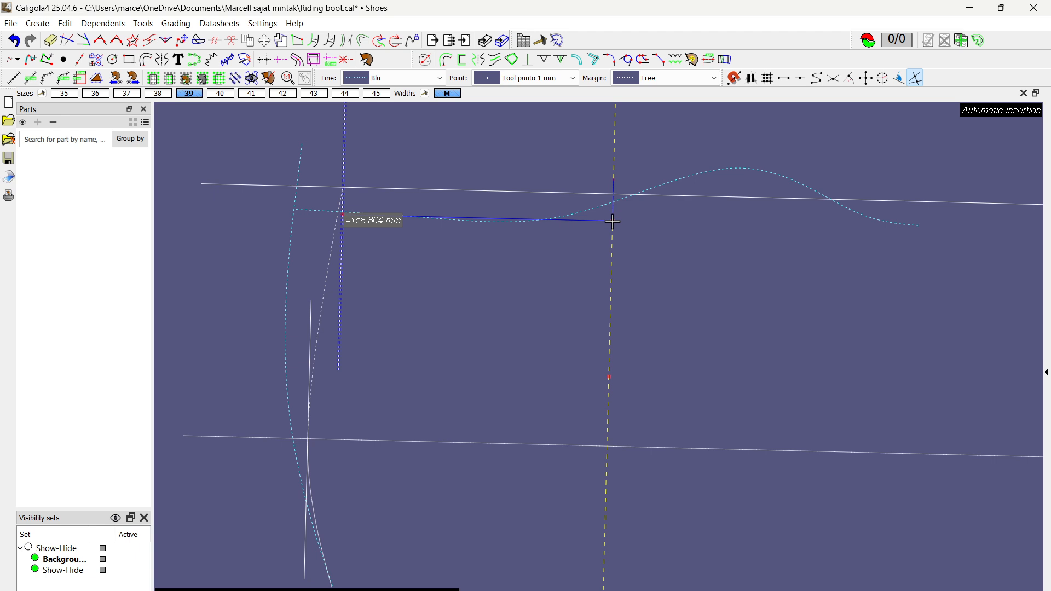
scroll(312, 234, up, 3)
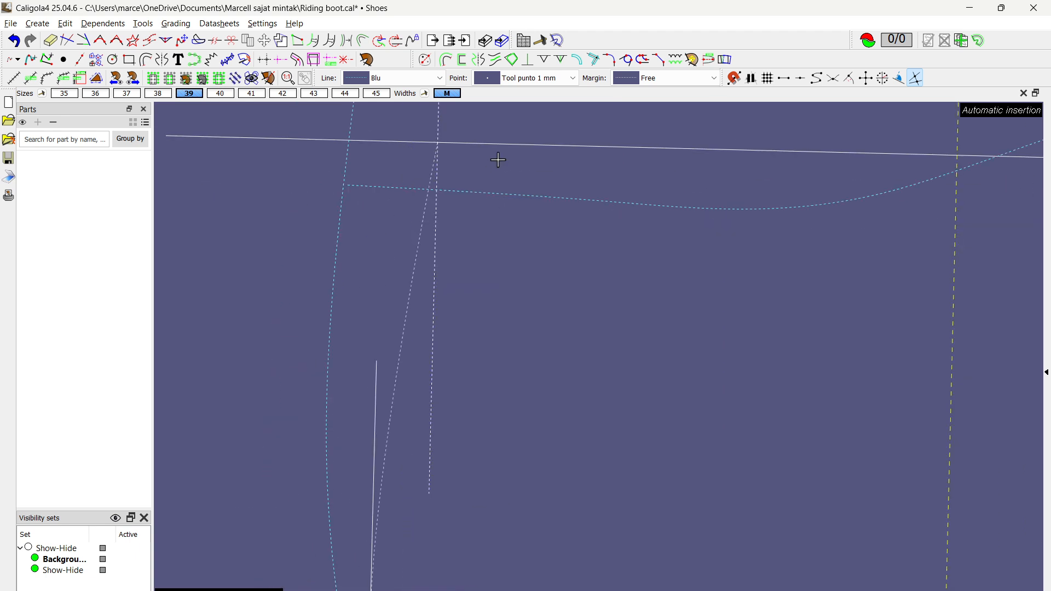
scroll(601, 151, down, 3)
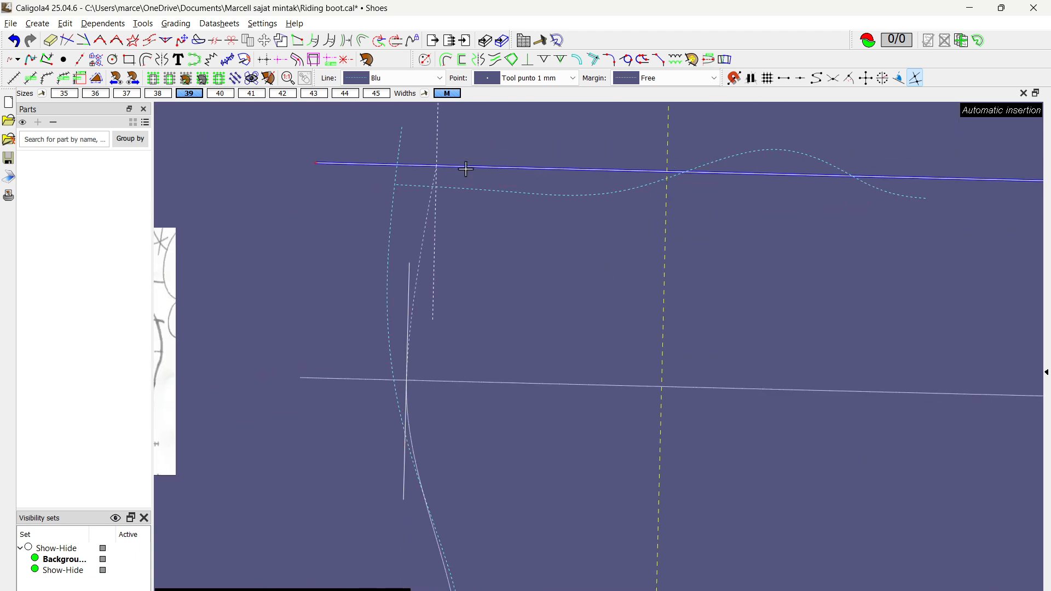
key(m)
click(538, 167)
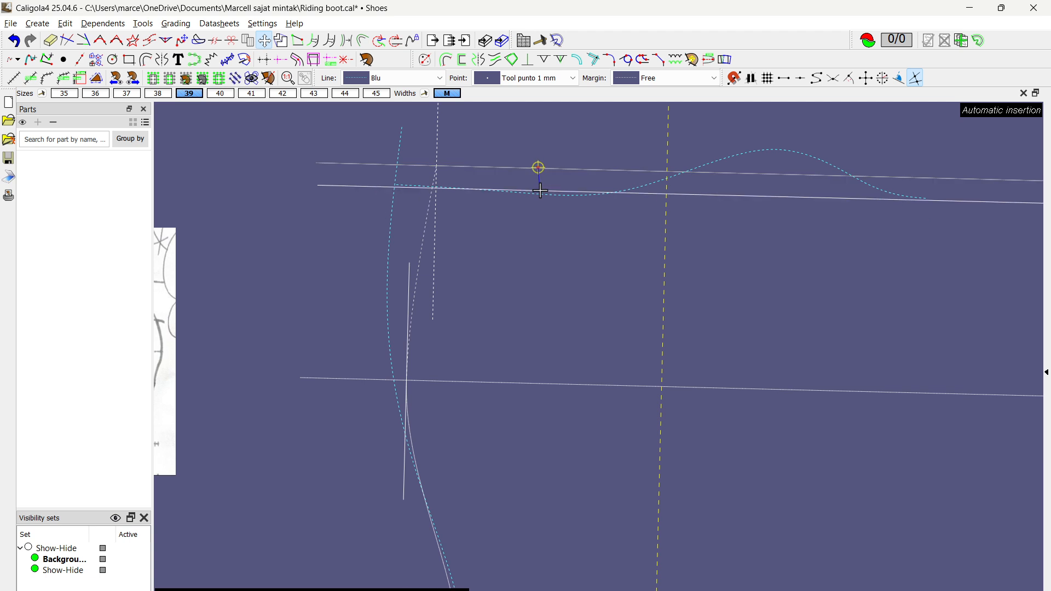
click(542, 188)
scroll(524, 265, down, 3)
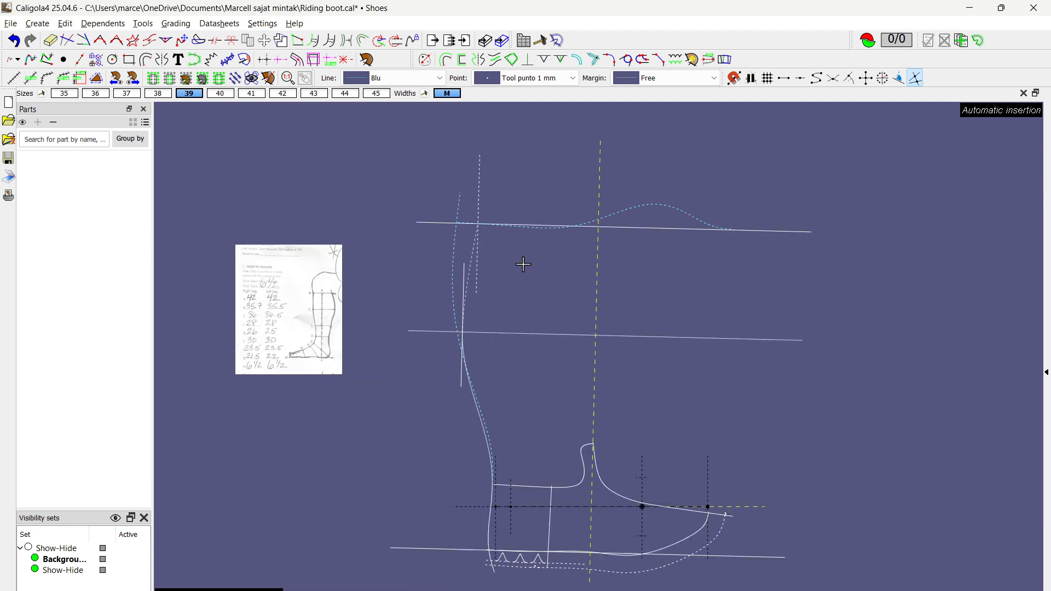
Step: Set the dashed top margin line's distance from the yellow dashed axis to 168.784 mm and save the file
middle_drag(435, 284, 429, 268)
right_click(487, 196)
click(492, 214)
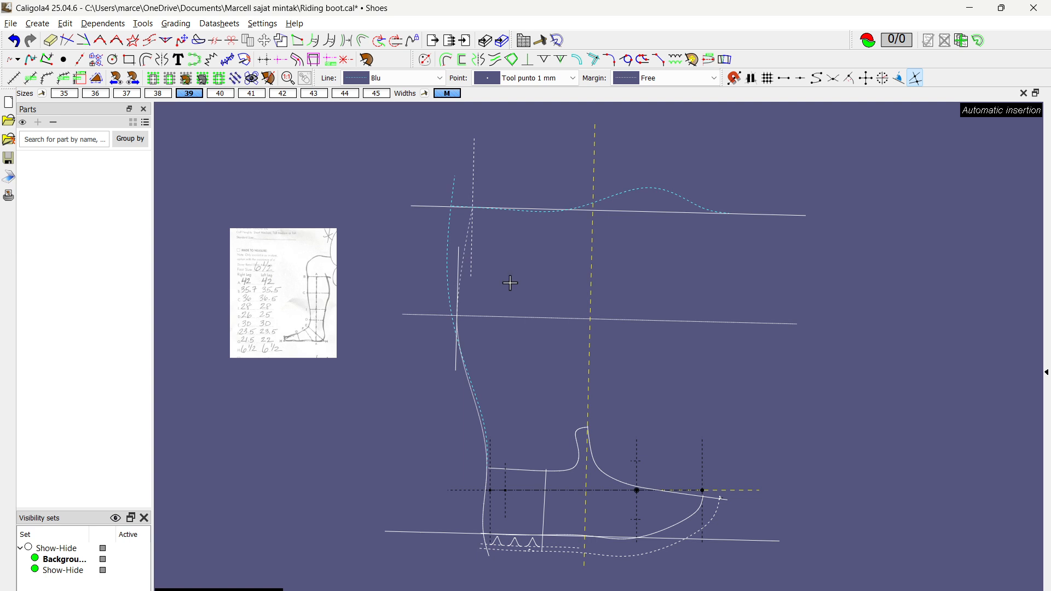
scroll(459, 148, up, 3)
scroll(460, 148, up, 2)
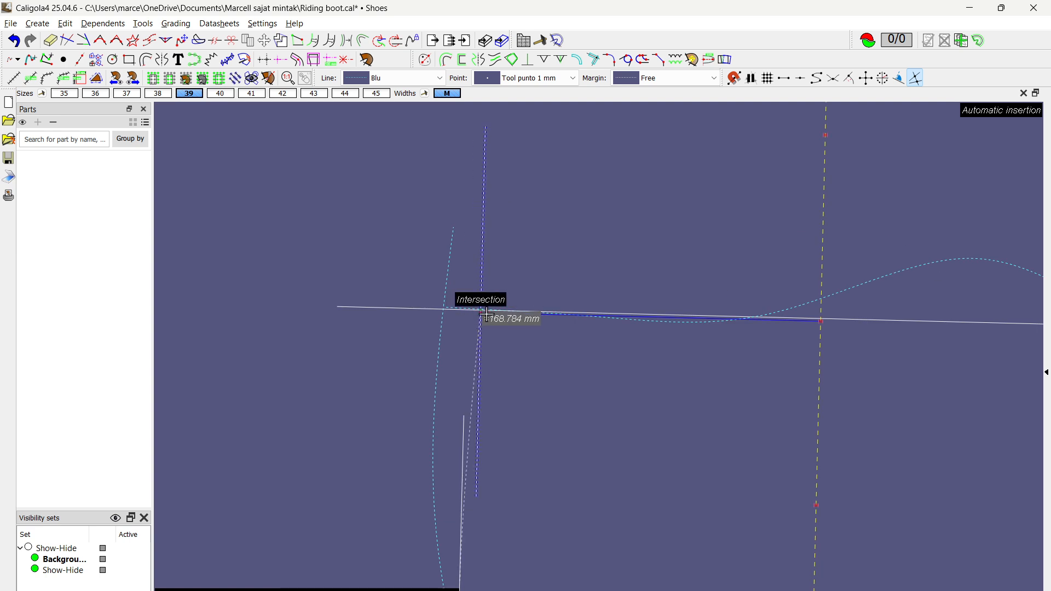
key(ctrl+s)
Step: Check the leg measurement sheet and set the distances from the yellow axis to 170 mm for the top margin line and 180 mm for the calf margin line
scroll(604, 430, down, 3)
middle_drag(612, 440, 574, 341)
scroll(291, 394, up, 3)
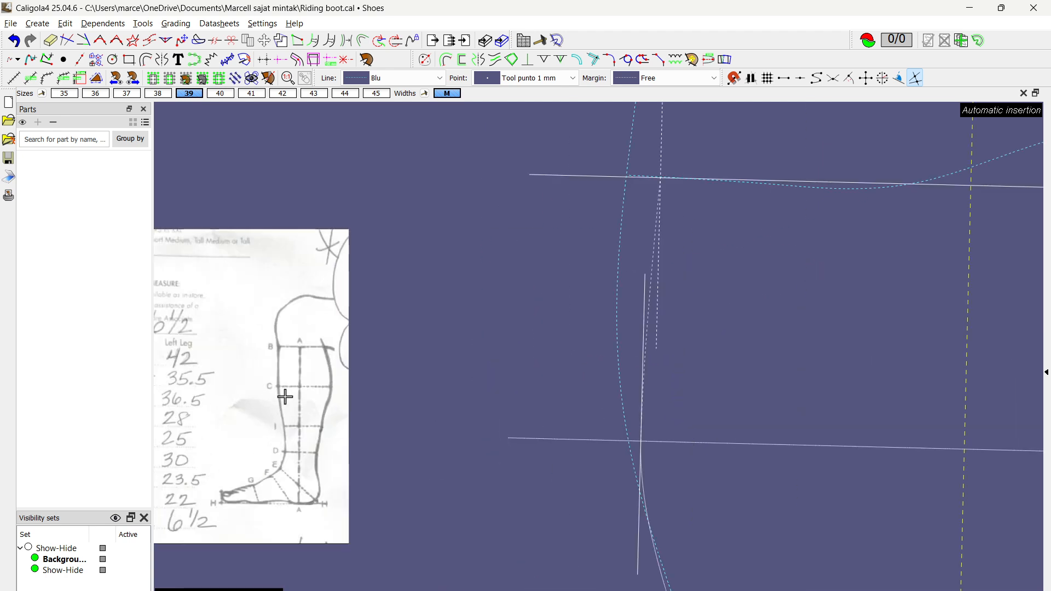
middle_drag(266, 370, 425, 370)
mouse_move(665, 309)
middle_down()
mouse_move(620, 350)
mouse_move(300, 399)
middle_up()
scroll(501, 274, up, 3)
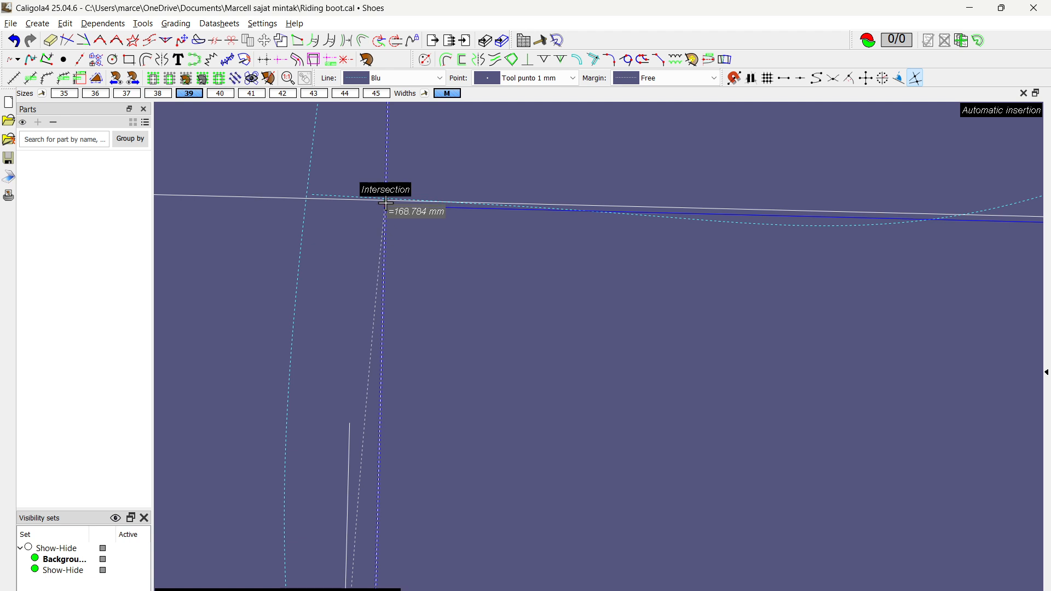
scroll(386, 203, down, 2)
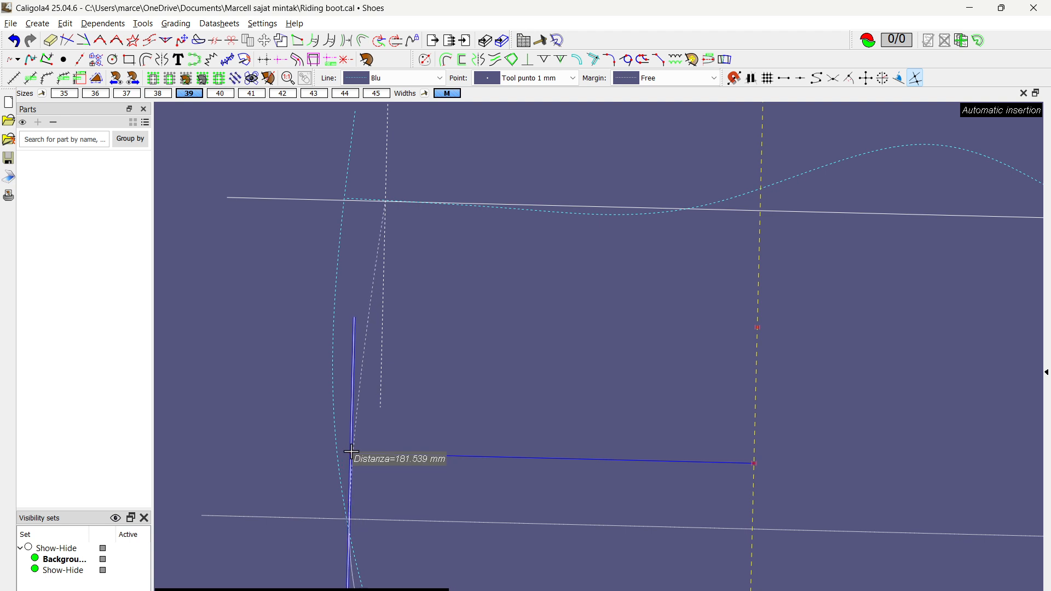
text(180)
key(Return)
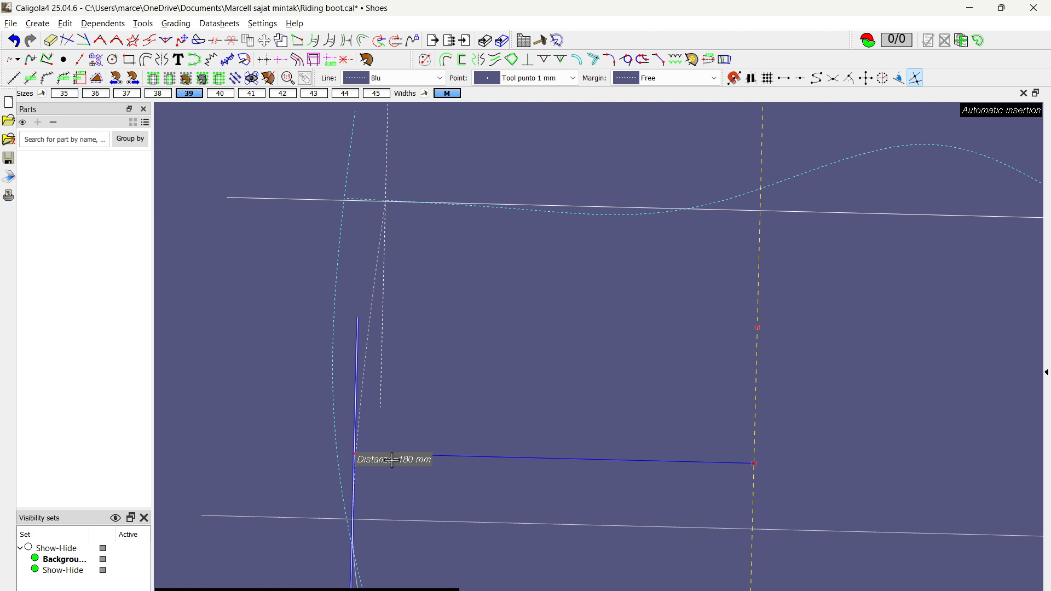
scroll(458, 352, down, 5)
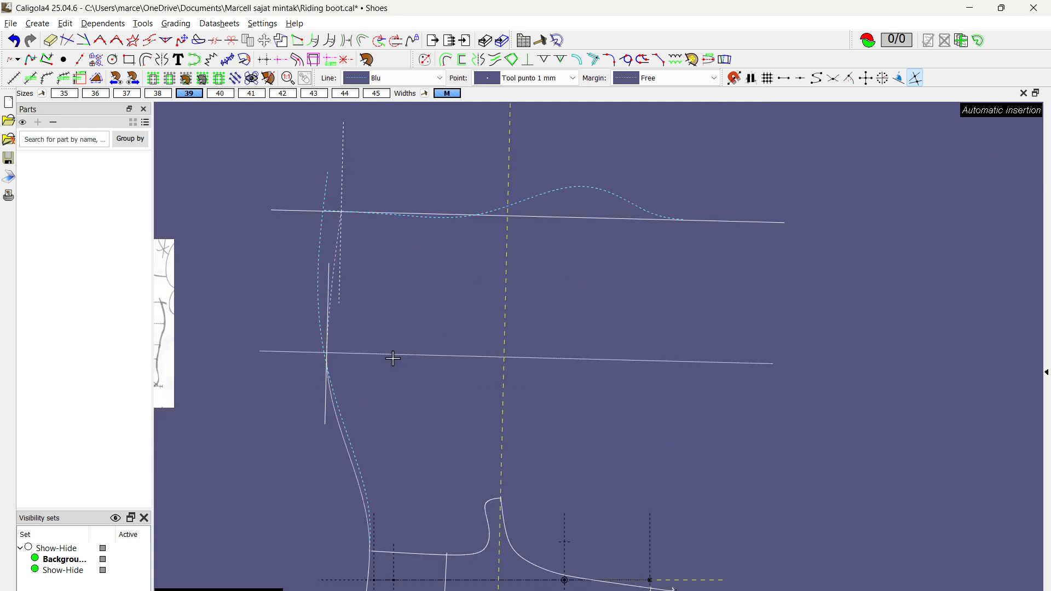
Step: Delete the cyan dashed original back line of the shaft
key(Escape)
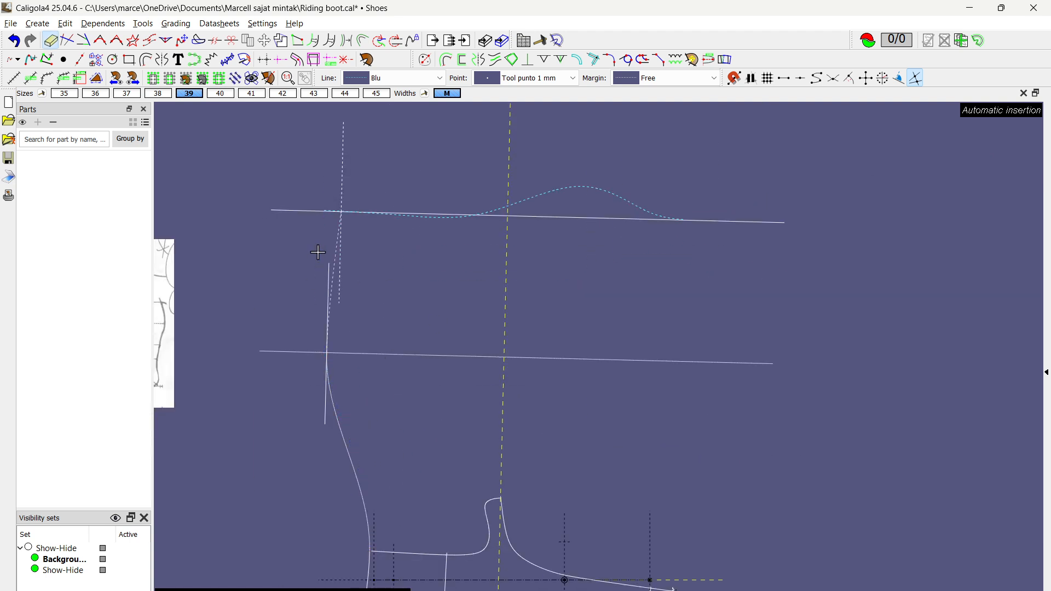
scroll(296, 291, down, 3)
scroll(377, 266, up, 5)
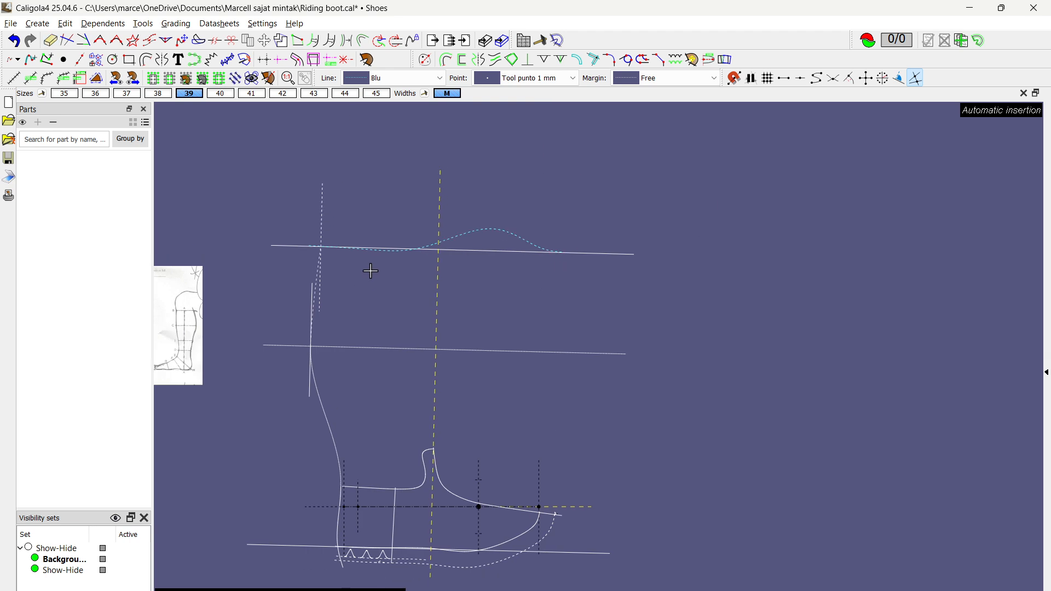
Step: Combine the dashed upper back curve, the lower shaft curve and the heel curve into one continuous back line
middle_drag(412, 224, 400, 267)
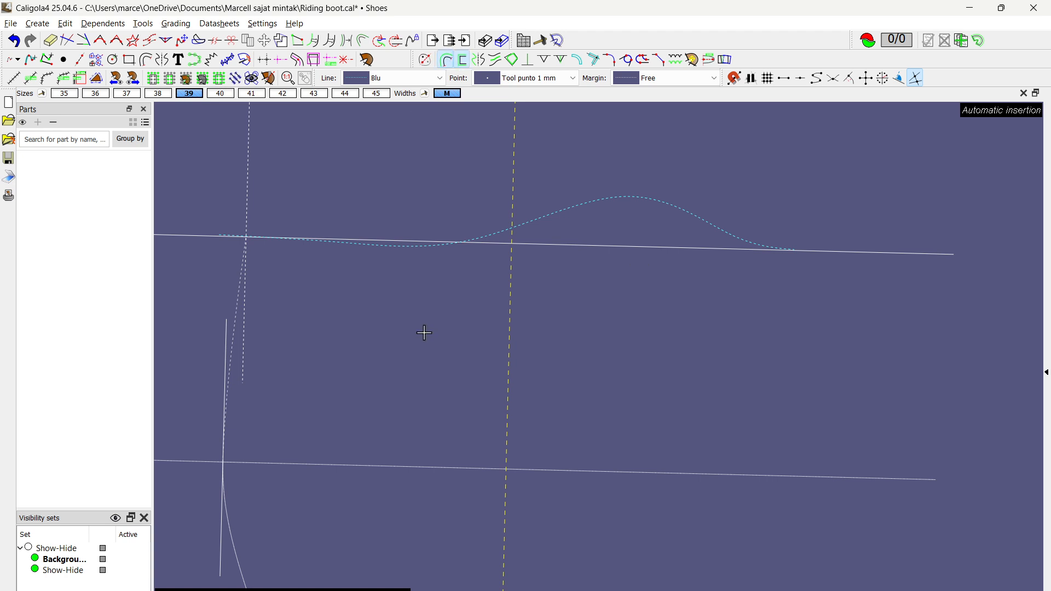
scroll(222, 309, up, 3)
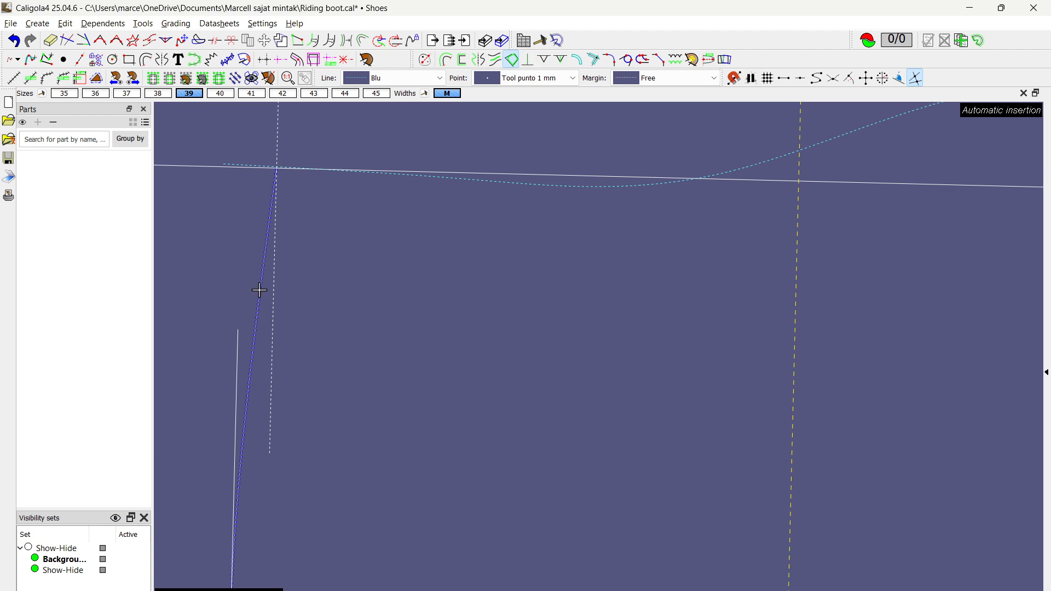
click(261, 265)
scroll(261, 265, down, 3)
click(274, 482)
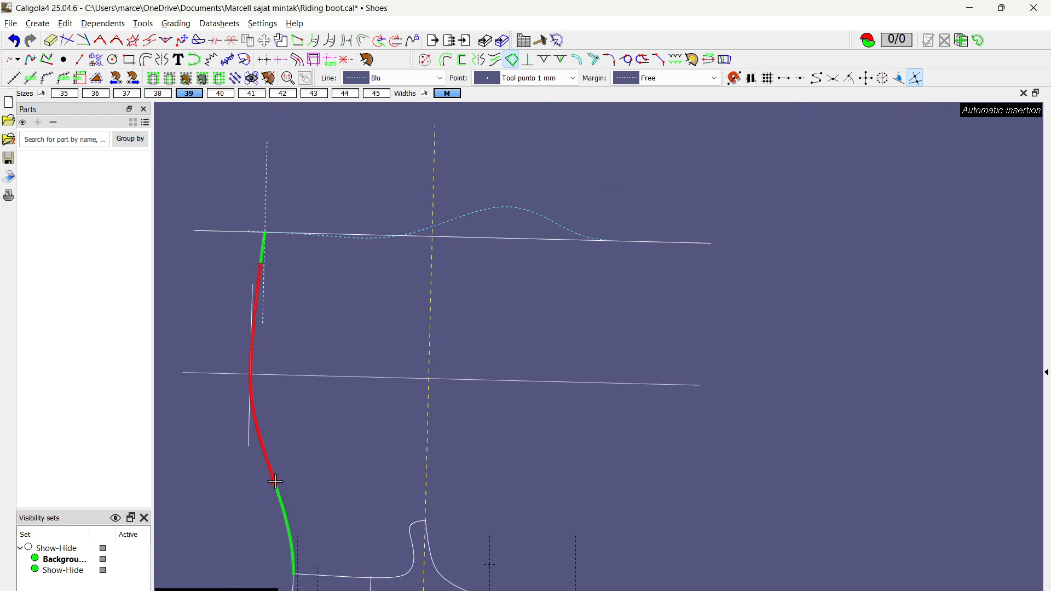
scroll(244, 343, up, 2)
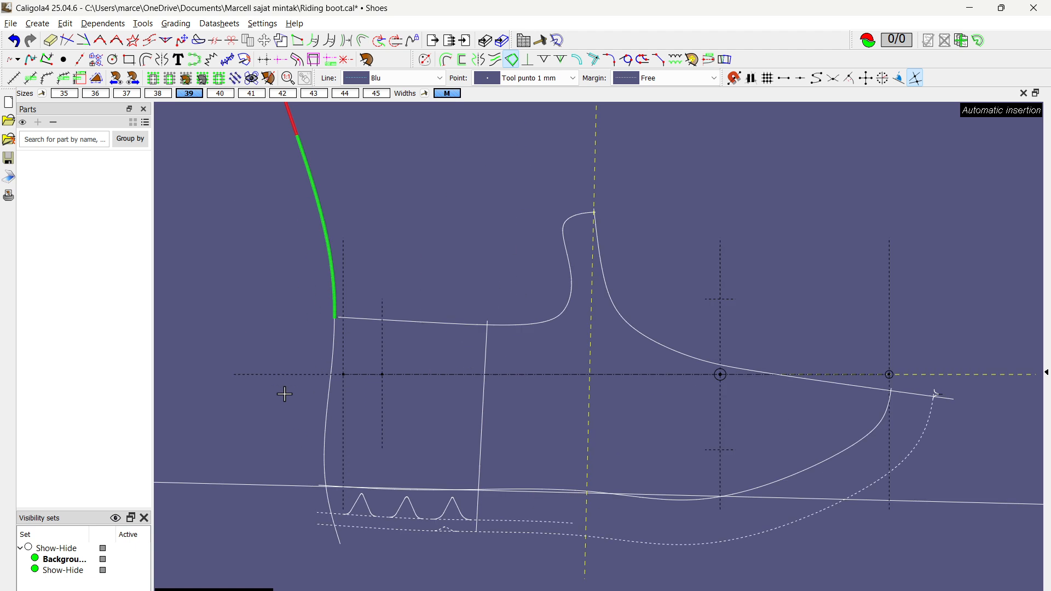
click(327, 431)
right_click(259, 287)
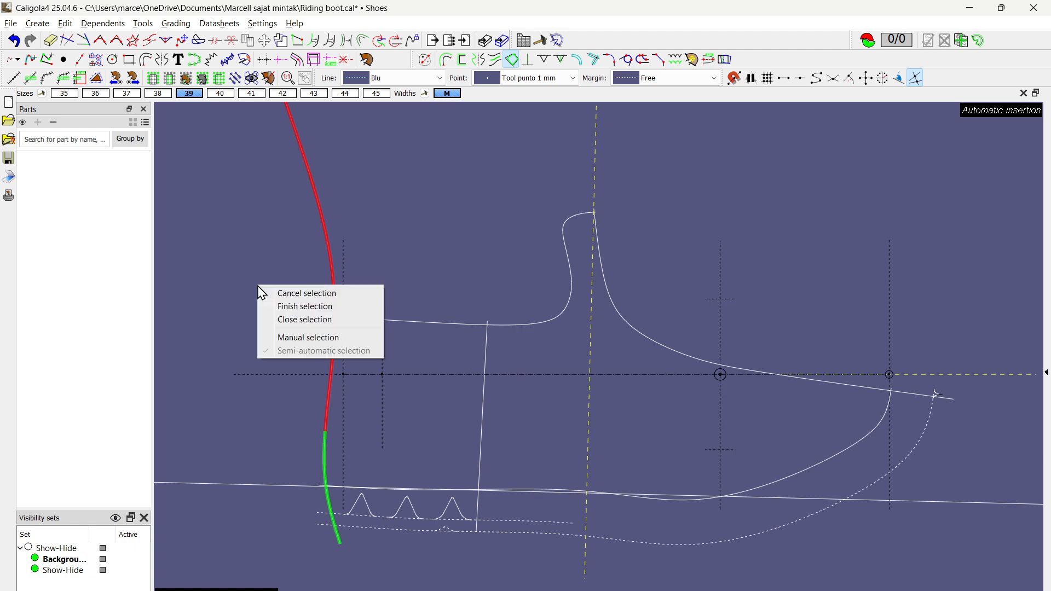
click(293, 307)
scroll(363, 211, down, 2)
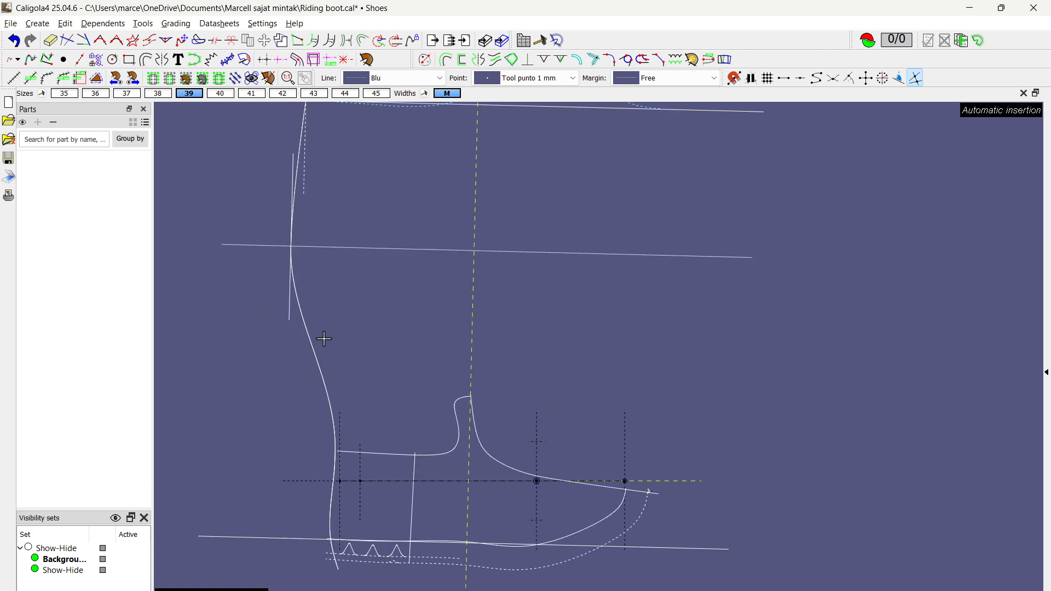
Step: Select the combined back line and mirror it about the yellow dashed front axis
right_click(315, 343)
click(329, 360)
scroll(291, 316, down, 2)
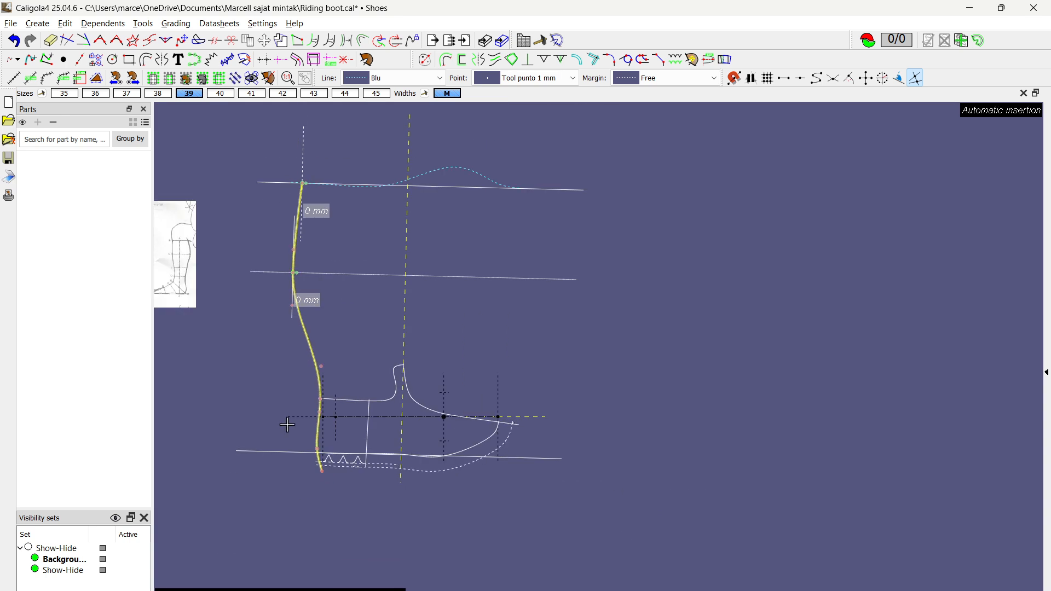
click(478, 59)
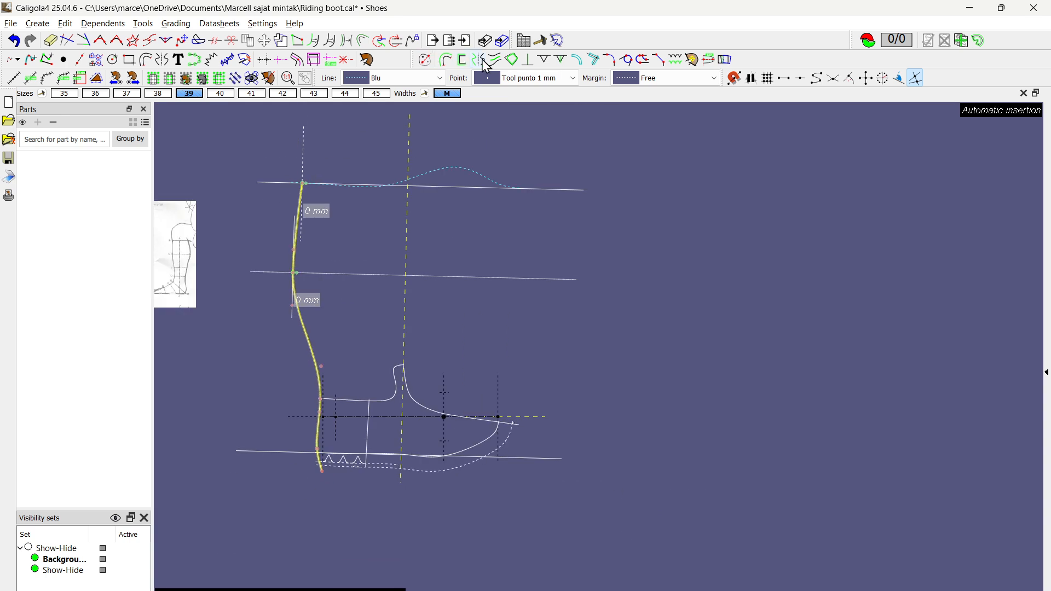
click(407, 242)
scroll(542, 232, up, 4)
key(Escape)
scroll(505, 242, down, 3)
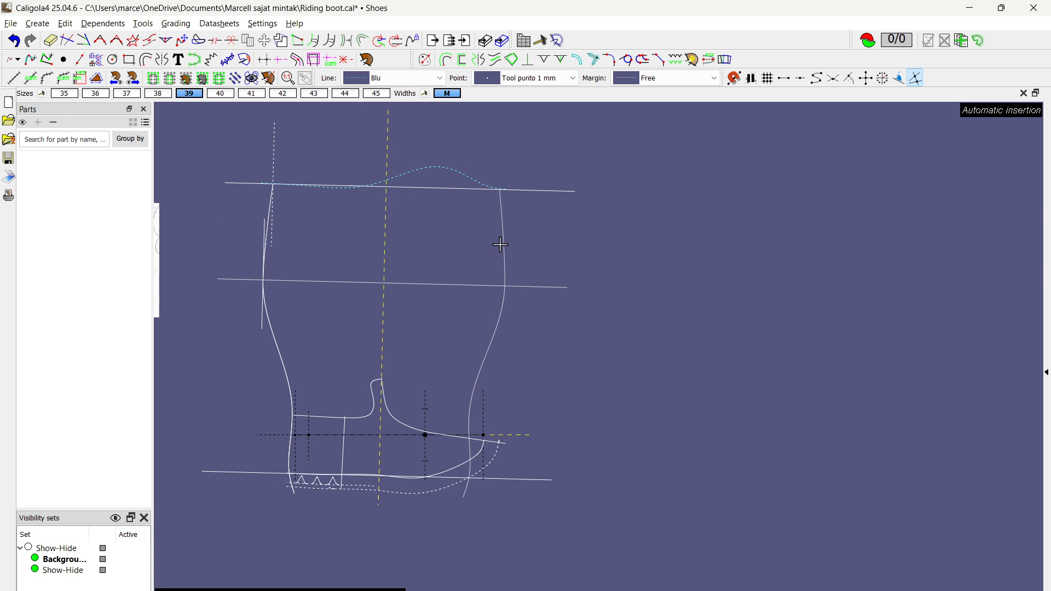
Step: Examine the mirrored shaft outline and check the top margin line's distance from the yellow axis
middle_drag(463, 250, 554, 269)
scroll(304, 296, up, 5)
scroll(303, 297, up, 1)
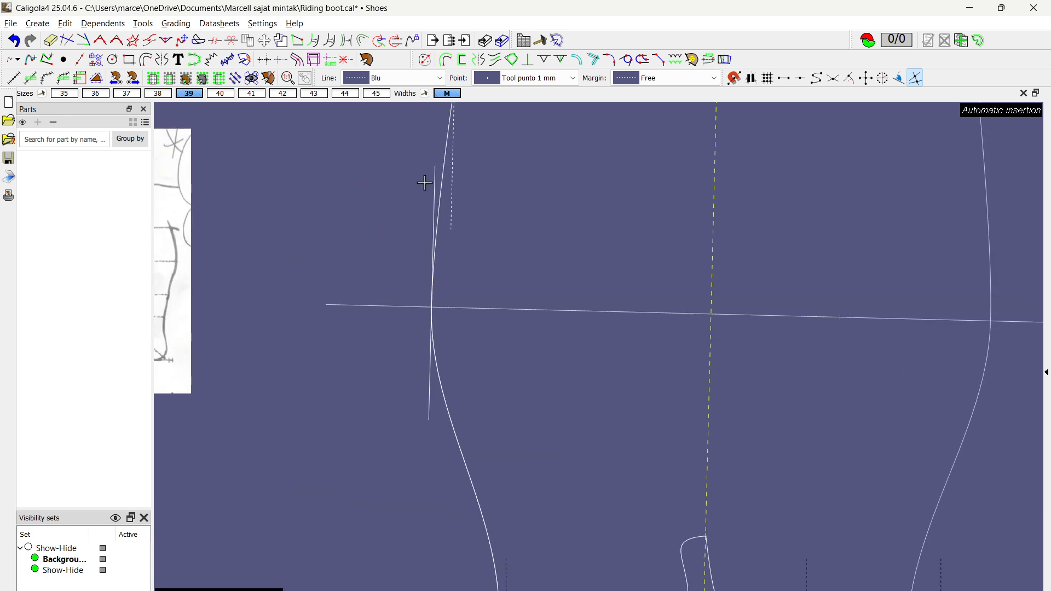
scroll(425, 182, down, 2)
scroll(482, 171, down, 2)
middle_drag(478, 180, 403, 272)
scroll(401, 246, up, 4)
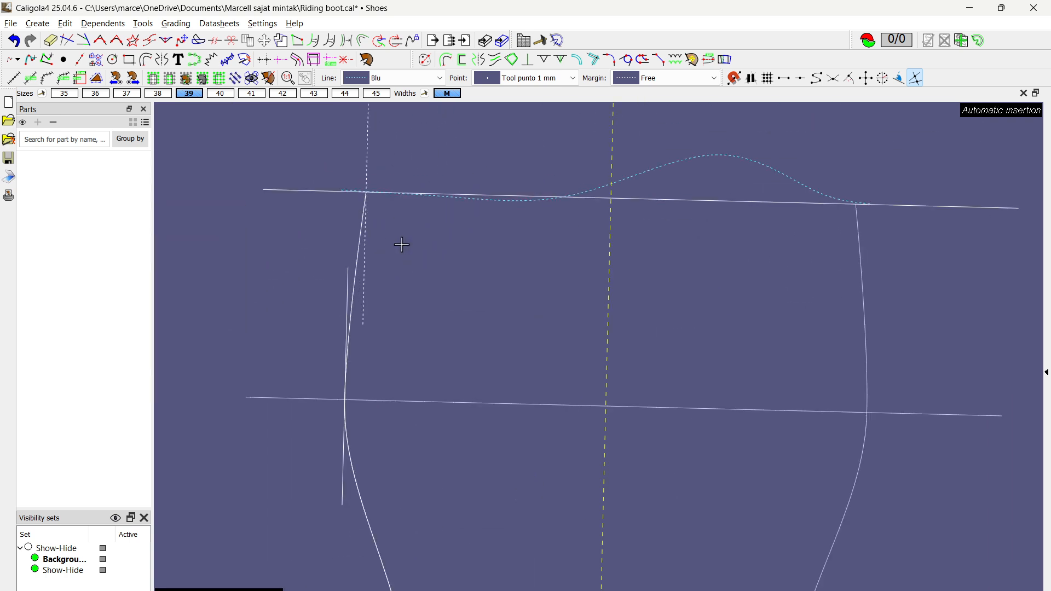
scroll(367, 192, down, 2)
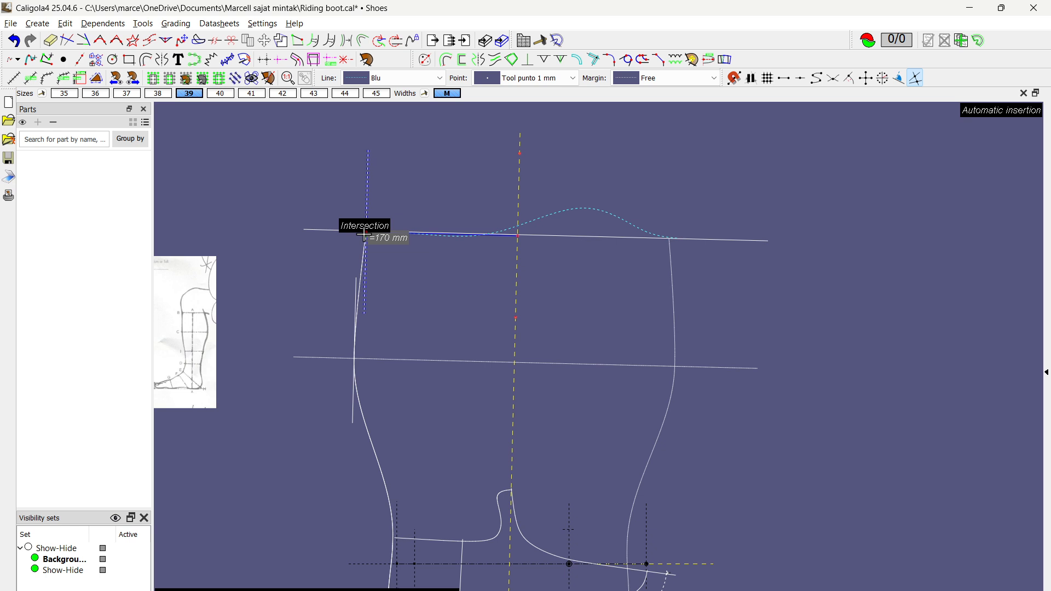
click(364, 234)
Step: Select the union line forming the upper back curve and move its lower control point upward to reshape the curve above the calf
scroll(381, 331, up, 3)
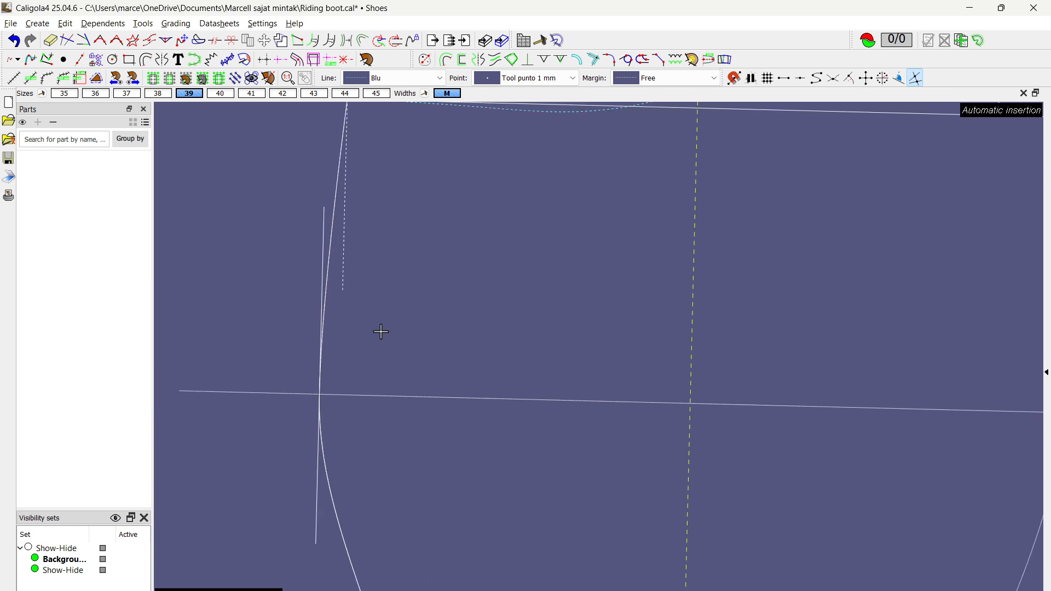
click(324, 232)
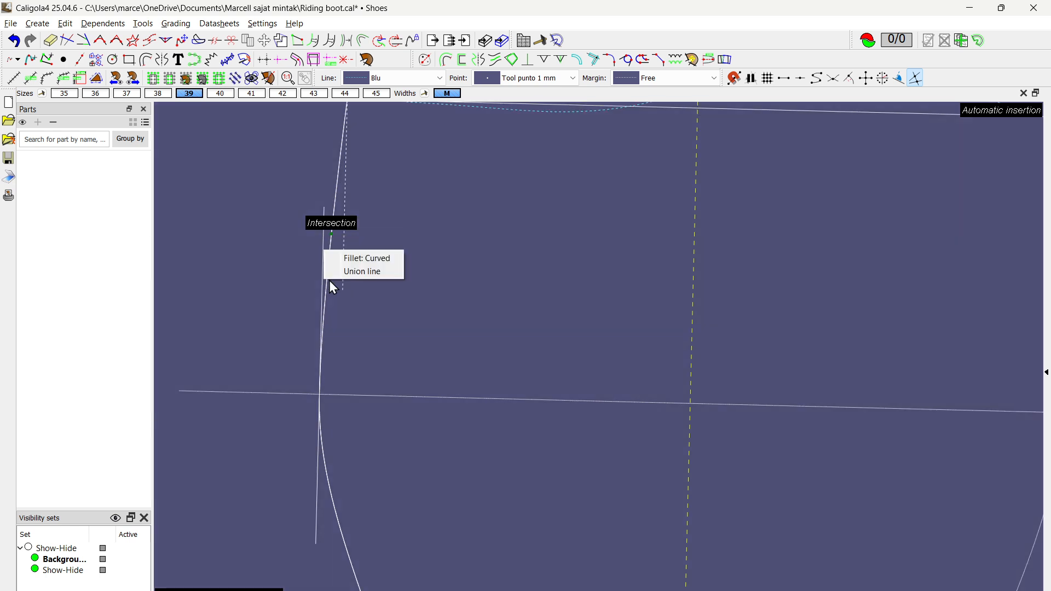
click(365, 271)
scroll(366, 259, down, 3)
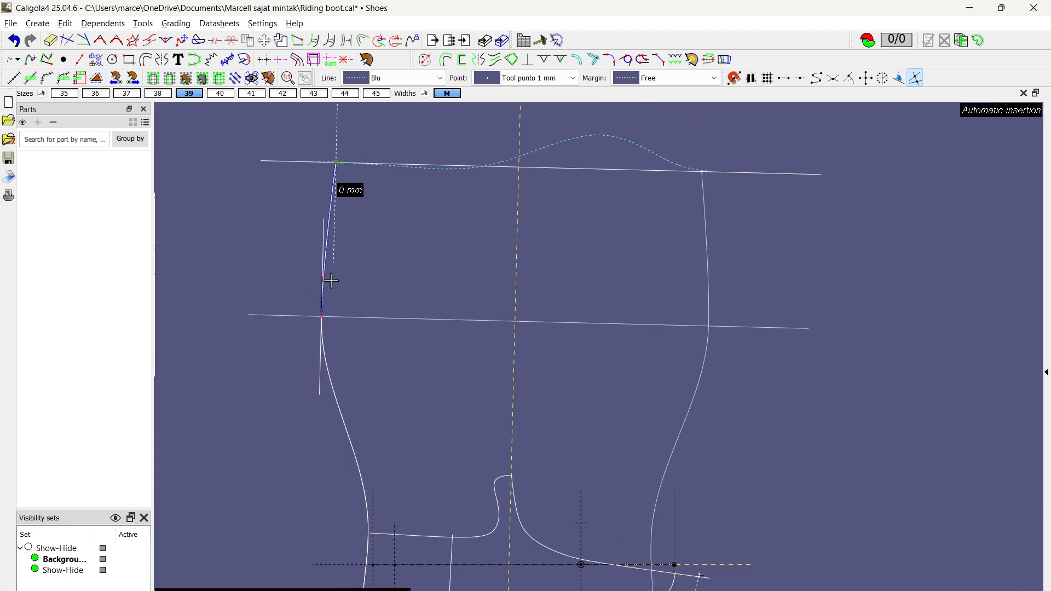
mouse_move(324, 278)
mouse_down()
mouse_move(327, 212)
mouse_move(320, 298)
mouse_move(321, 245)
mouse_move(324, 259)
mouse_up()
click(384, 261)
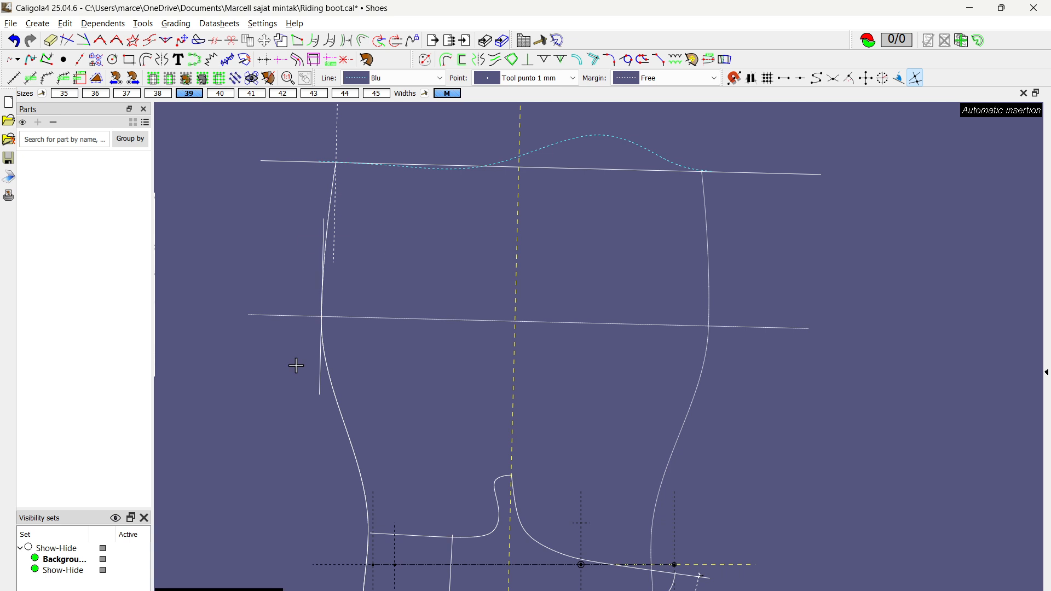
Step: Make the calf width guide line dashed and tilt it by moving its upper end outward, away from the yellow axis
click(317, 379)
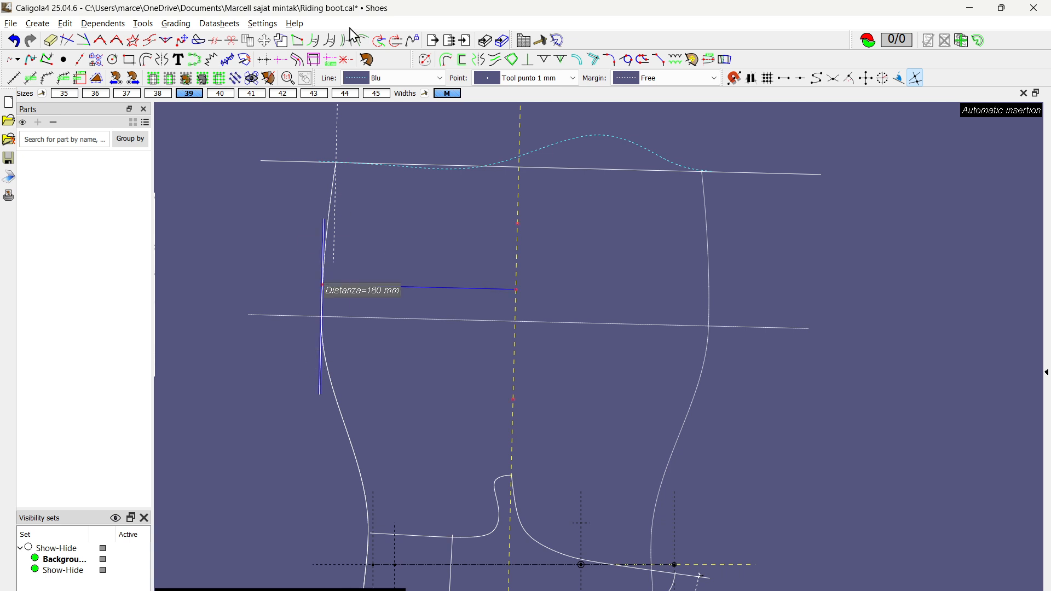
click(314, 42)
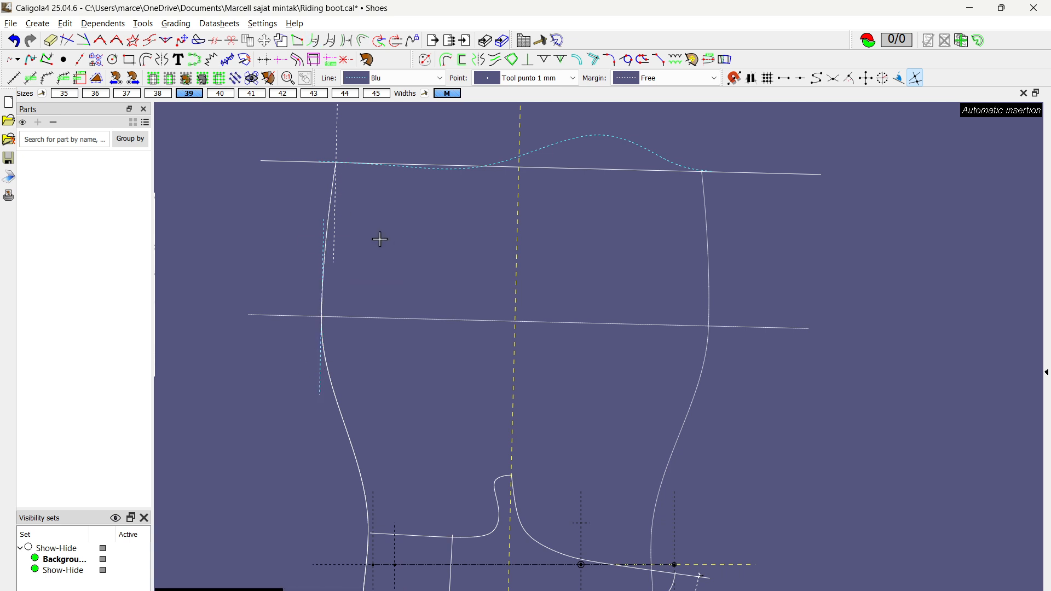
scroll(293, 246, up, 2)
click(335, 207)
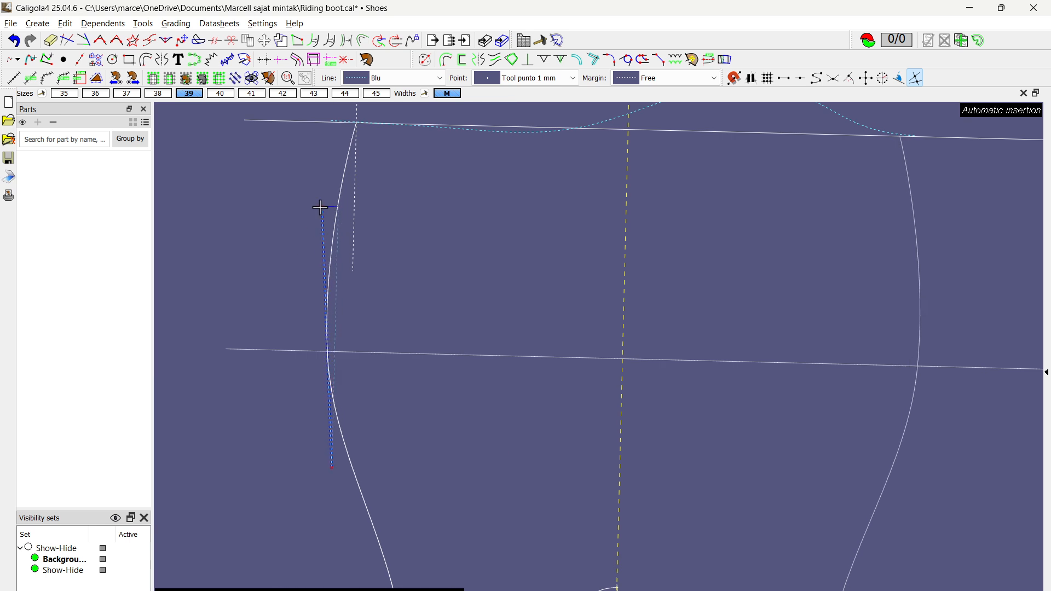
click(319, 206)
right_click(320, 258)
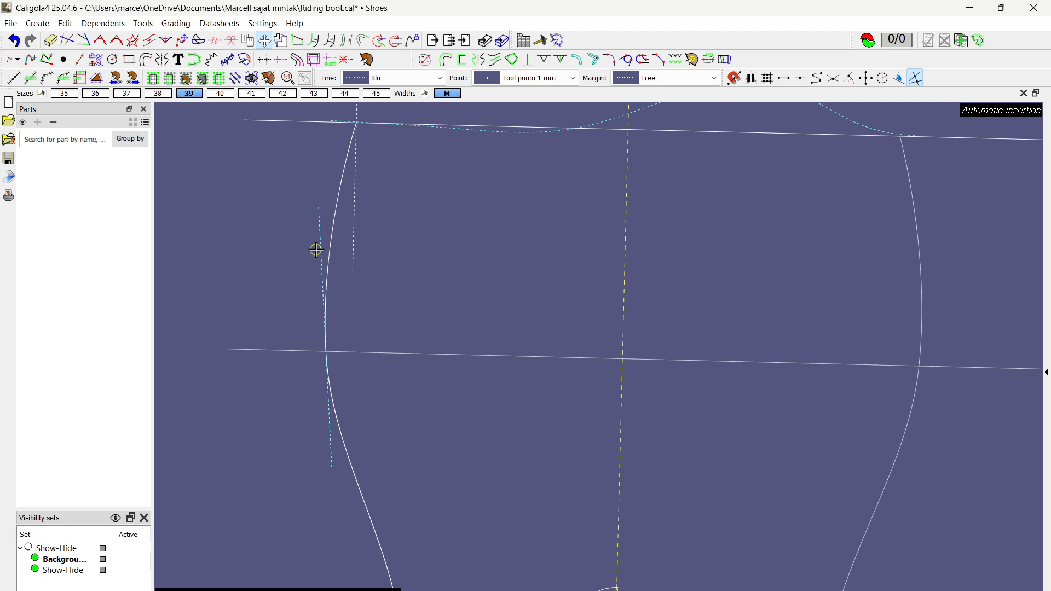
Step: Turn off intersection snapping and shift the dashed calf width guide line slightly inward toward the yellow axis
click(318, 250)
click(916, 78)
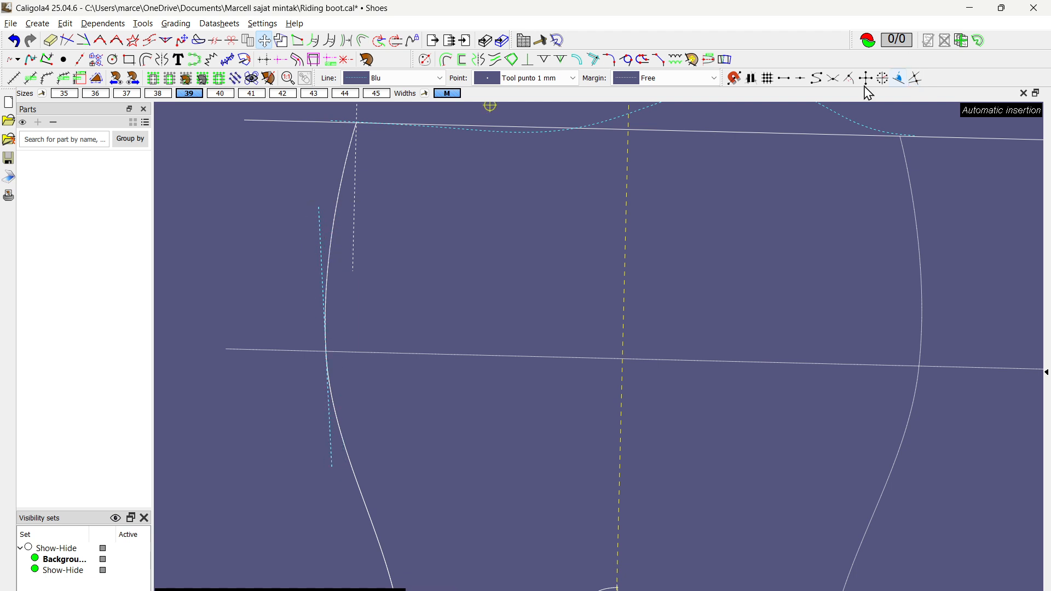
click(323, 227)
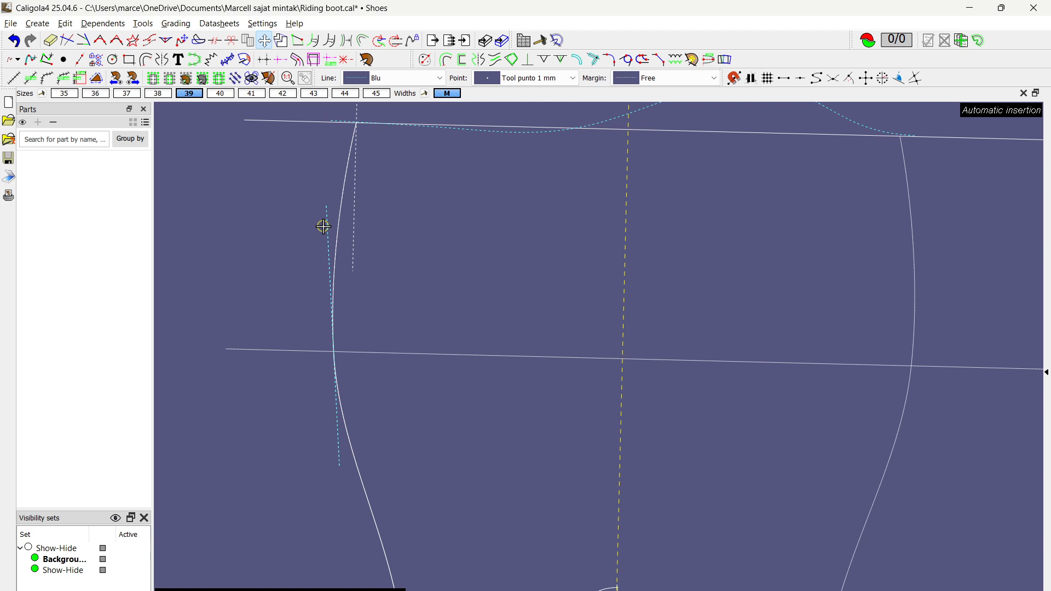
right_click(460, 240)
scroll(436, 202, down, 3)
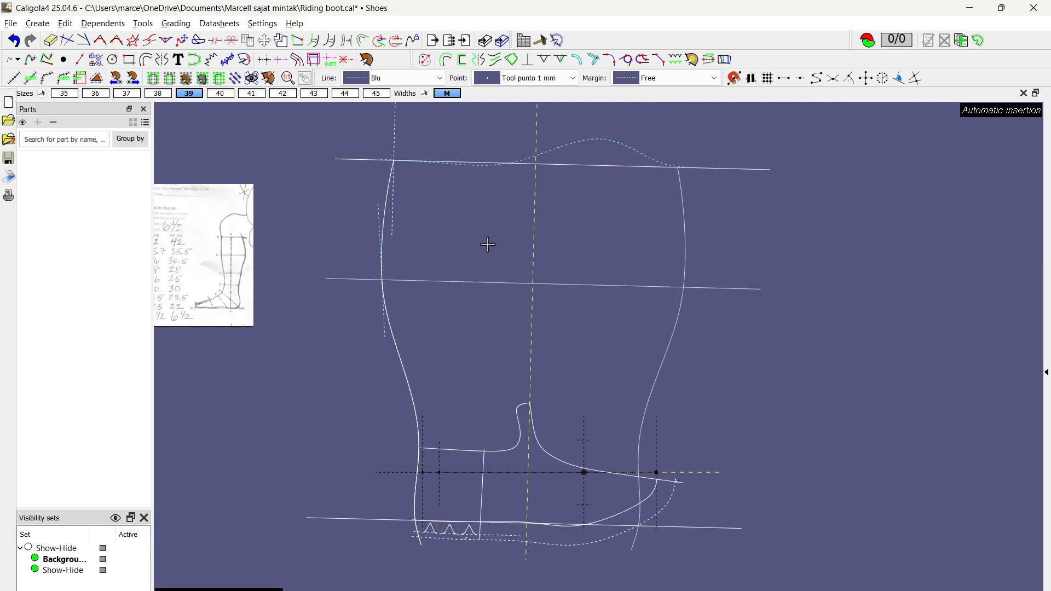
Step: Try moving the calf height line along the shaft
middle_drag(488, 244, 419, 329)
scroll(420, 329, up, 3)
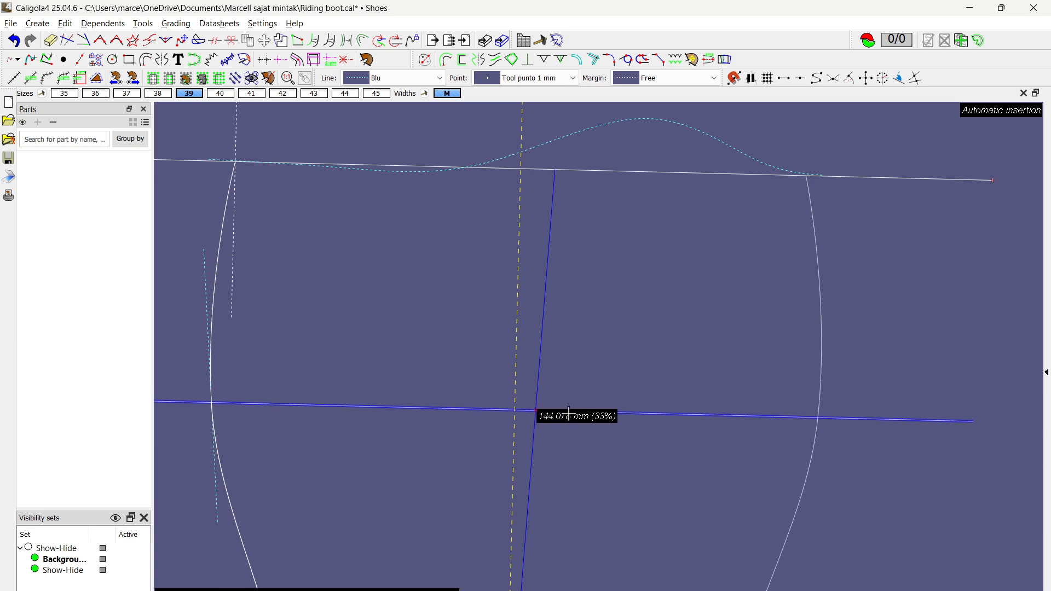
scroll(526, 380, down, 2)
click(435, 332)
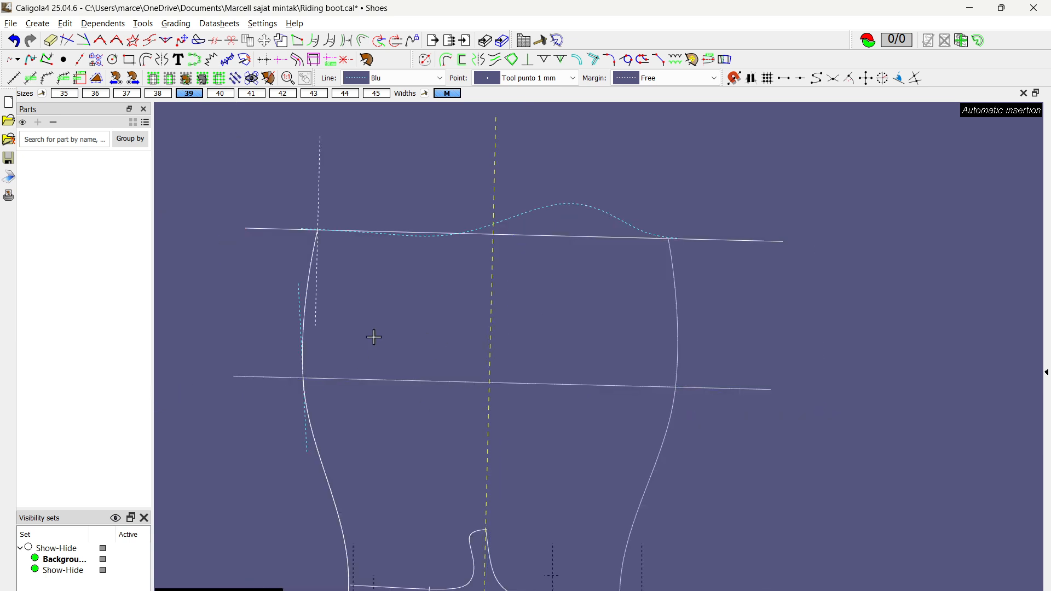
Step: Draw a dashed guide segment parallel to the top line, about 31 mm above it at the original top curve's peak
scroll(460, 219, up, 3)
scroll(692, 211, down, 2)
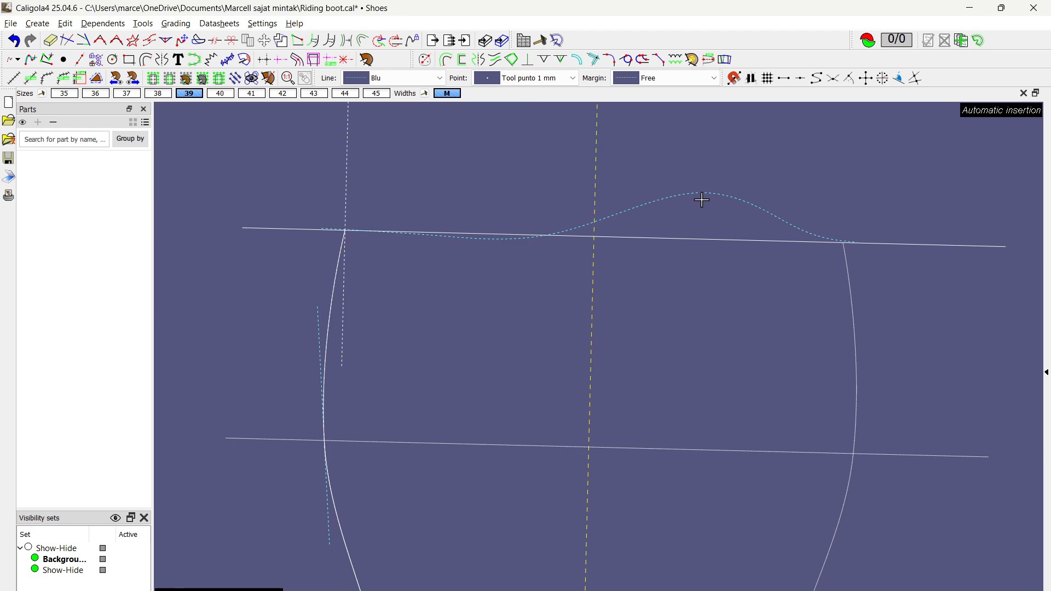
click(447, 60)
click(664, 237)
click(627, 146)
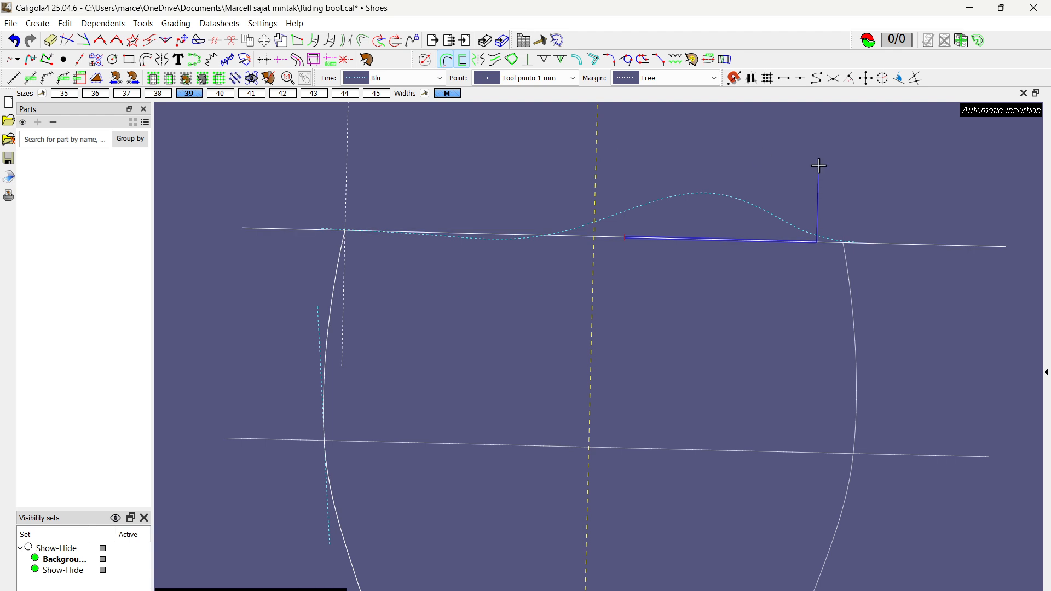
click(819, 166)
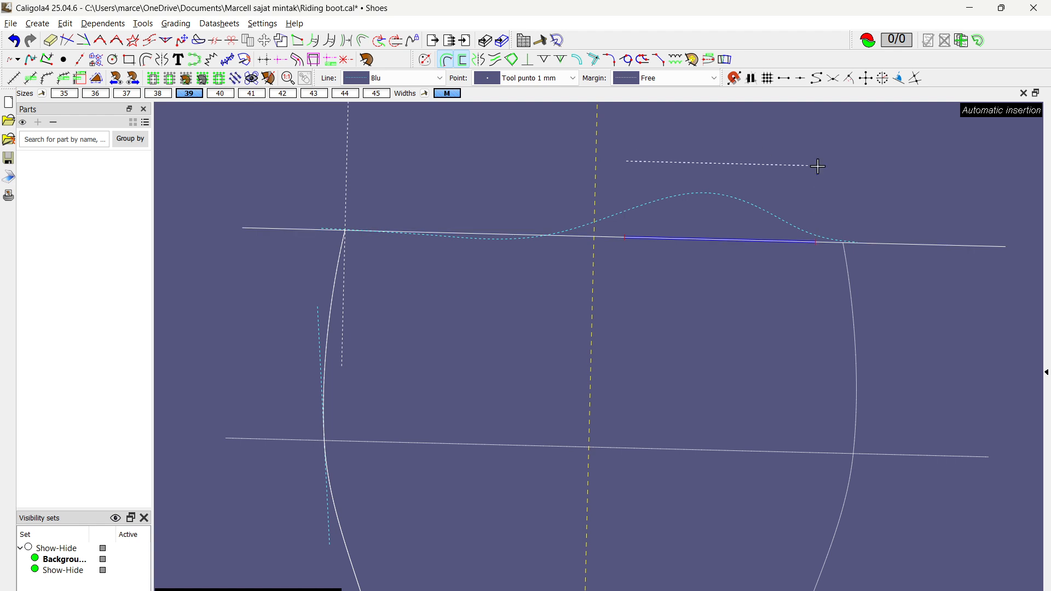
scroll(468, 234, up, 3)
Step: Draw a second dashed parallel guide segment just below the top line under the original curve's dip, and save the pattern
click(468, 235)
click(314, 324)
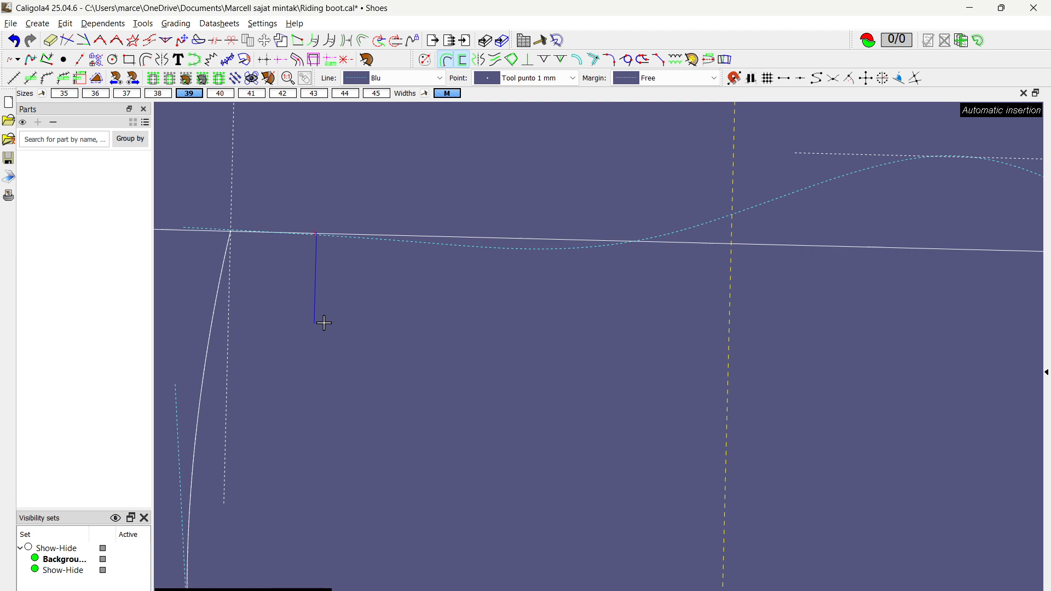
click(636, 358)
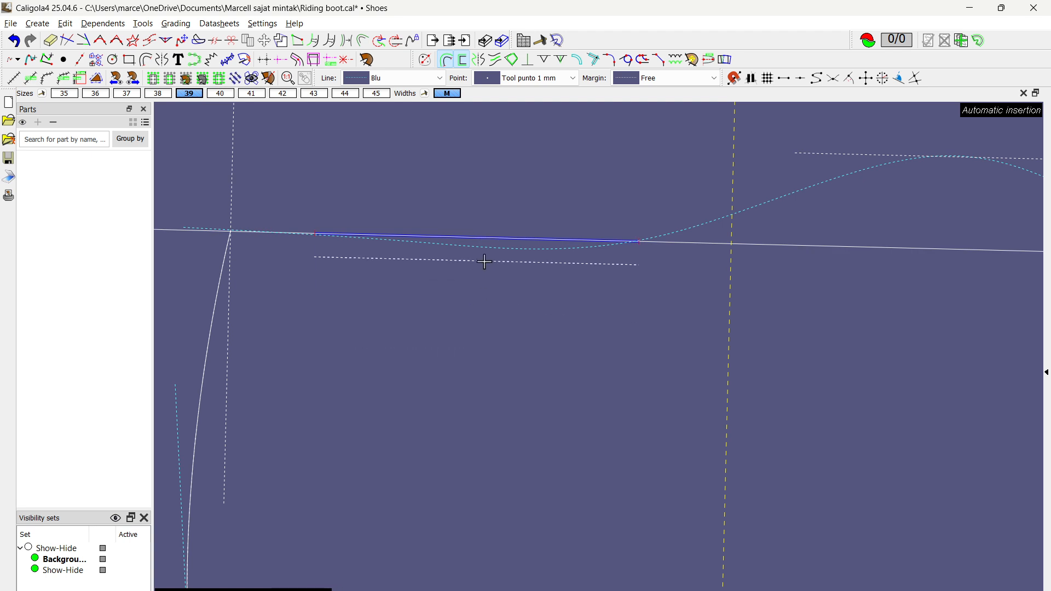
click(485, 262)
scroll(492, 314, down, 2)
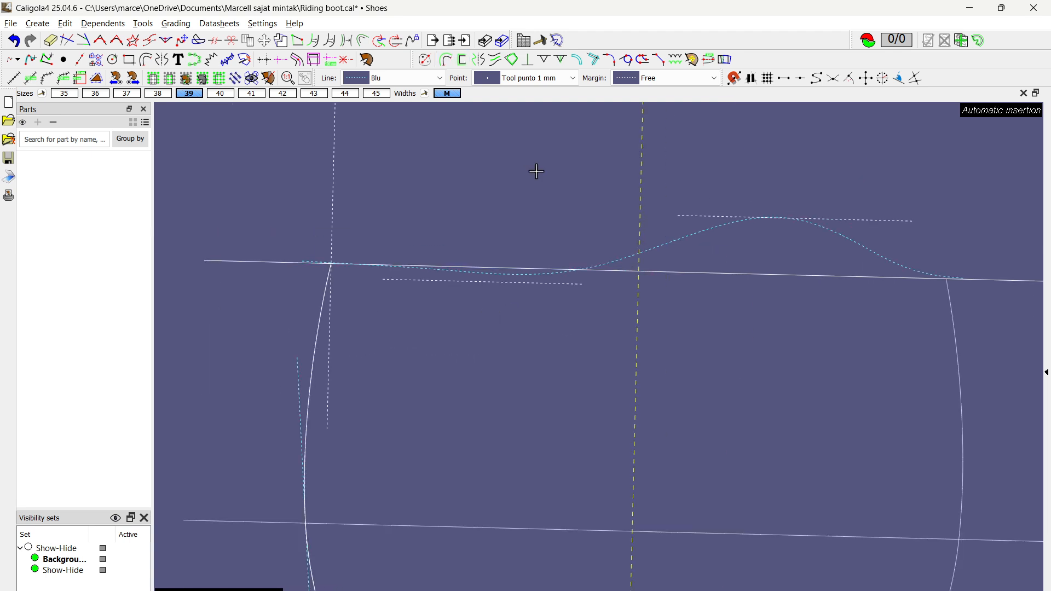
key(ctrl+s)
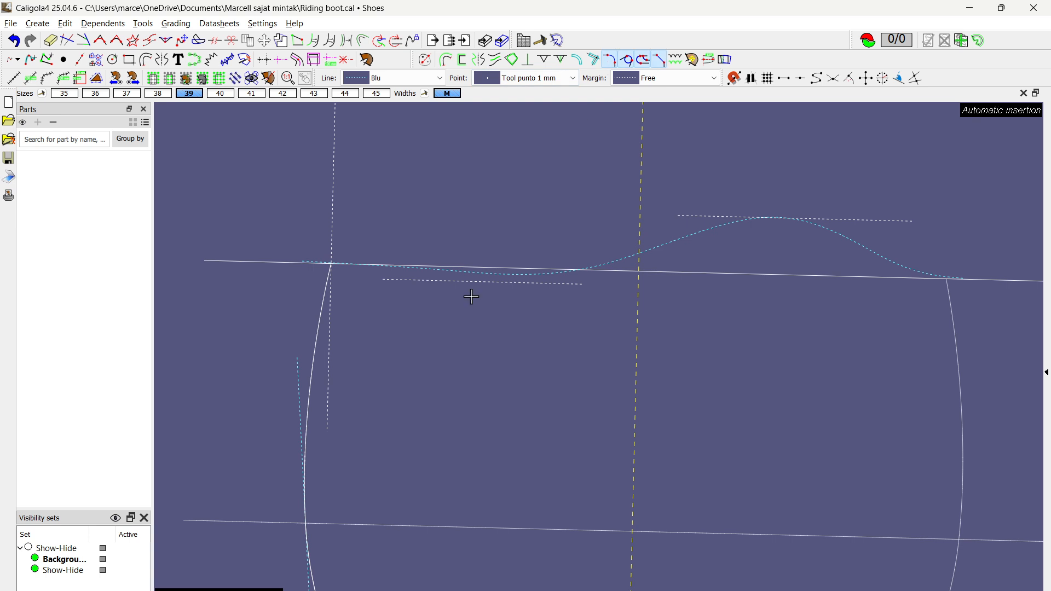
Step: Draw a dashed union curve connecting the guide segment below the top line to the guide segment at the peak
click(480, 324)
scroll(700, 197, up, 6)
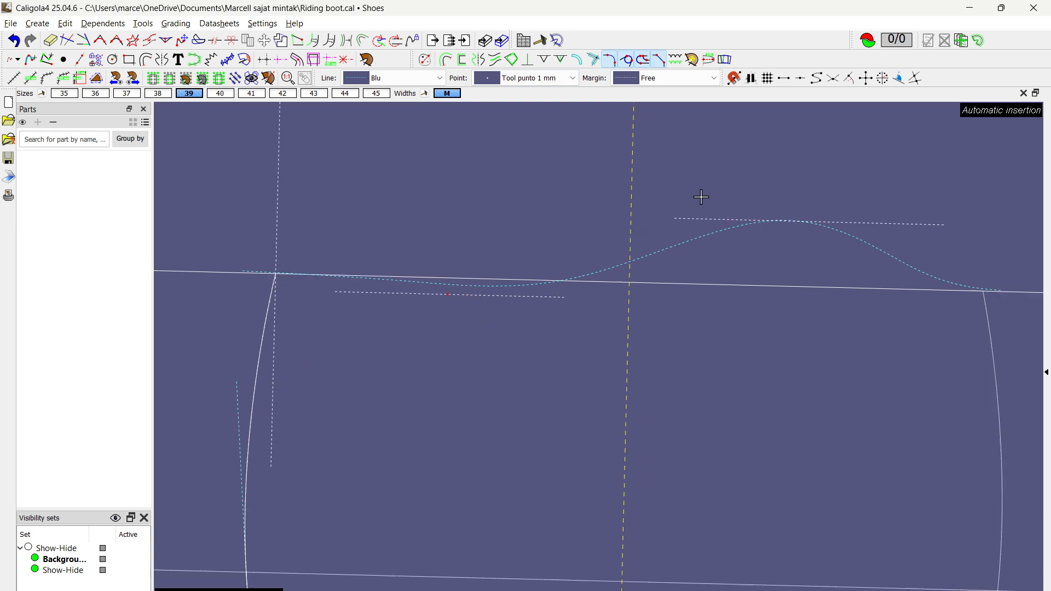
click(882, 196)
scroll(788, 165, down, 4)
right_click(790, 169)
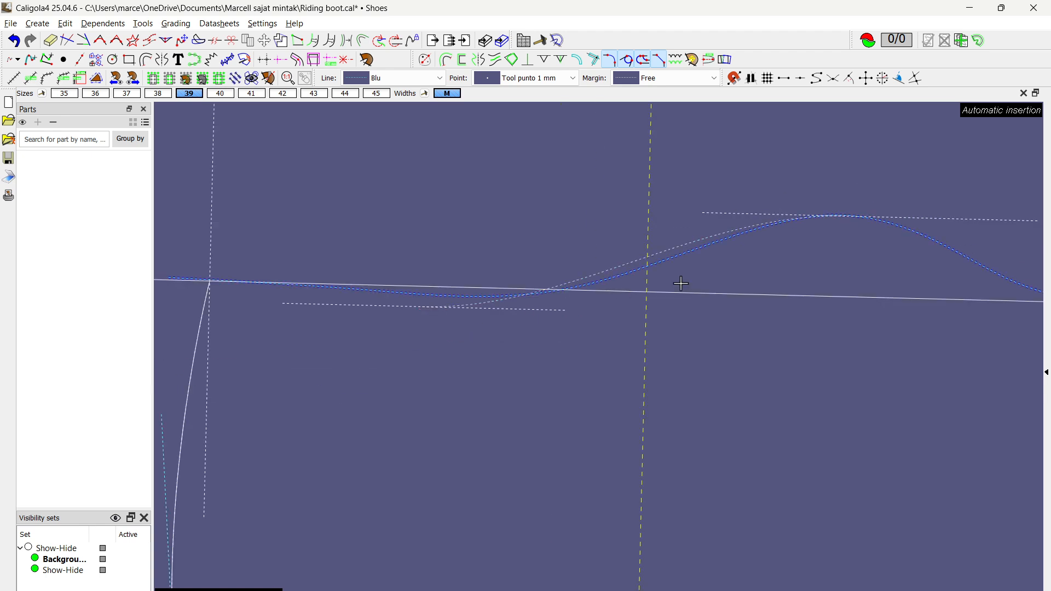
Step: Select the new S-shaped union curve and adjust its lower control point along the lower guide segment
scroll(598, 281, up, 4)
right_click(576, 225)
click(620, 254)
scroll(619, 254, down, 2)
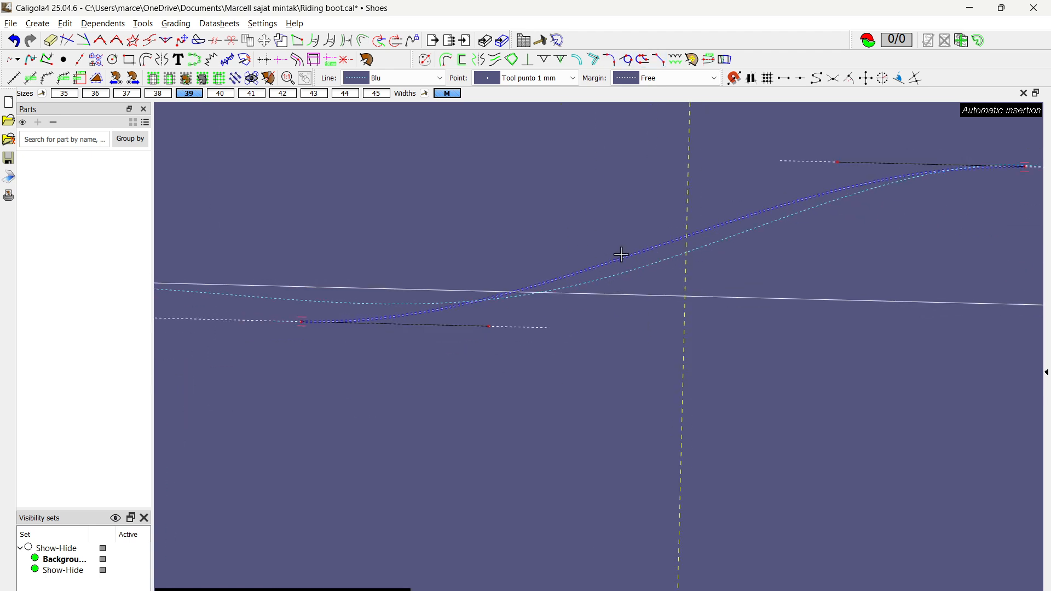
click(510, 316)
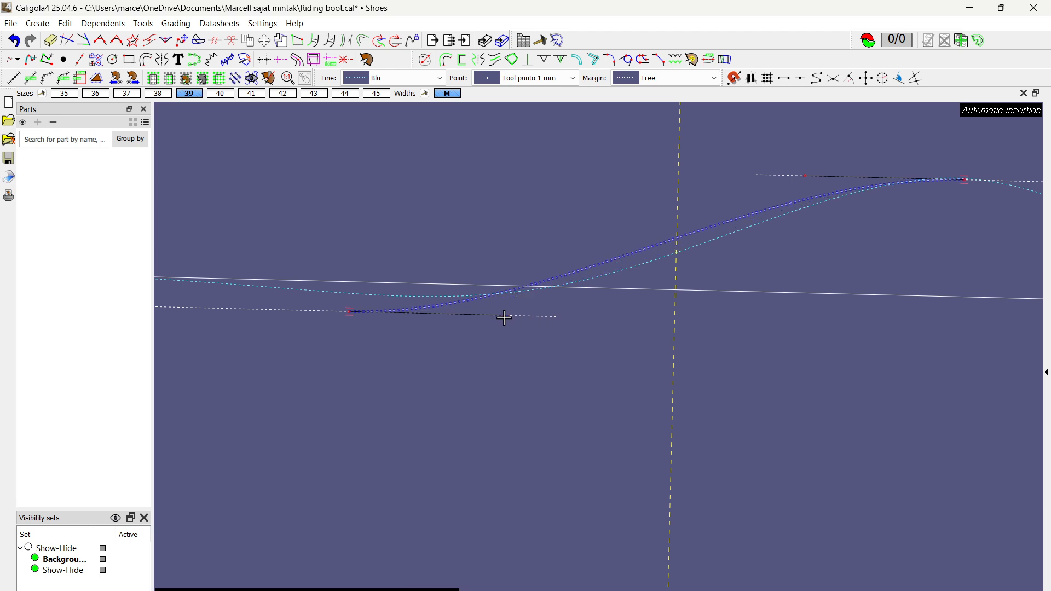
right_click(308, 308)
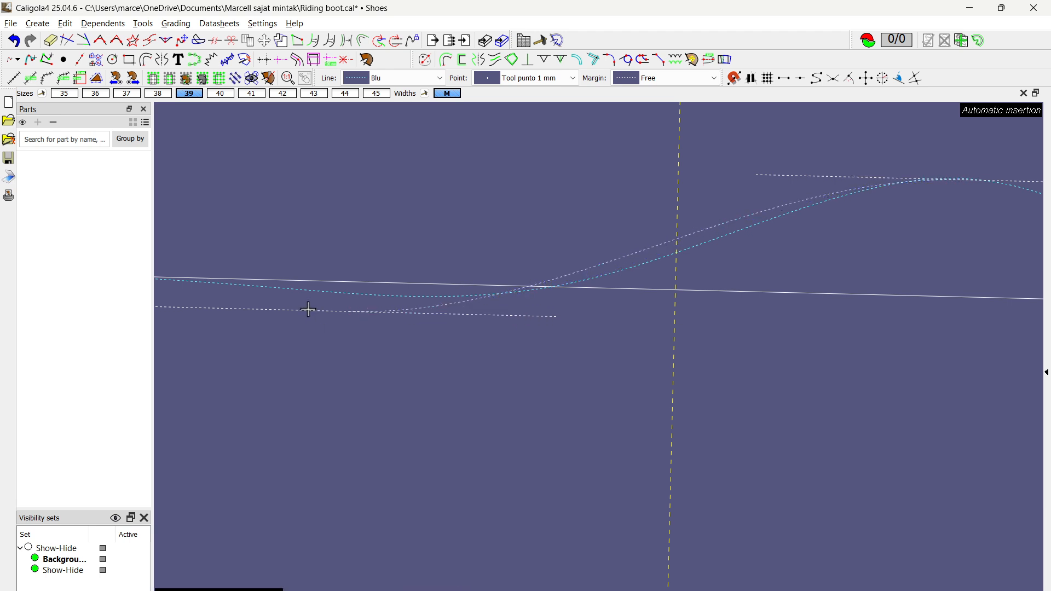
Step: Move the lower guide segment up to about 5 mm below the top line and check the upper guide segment's offset
click(312, 310)
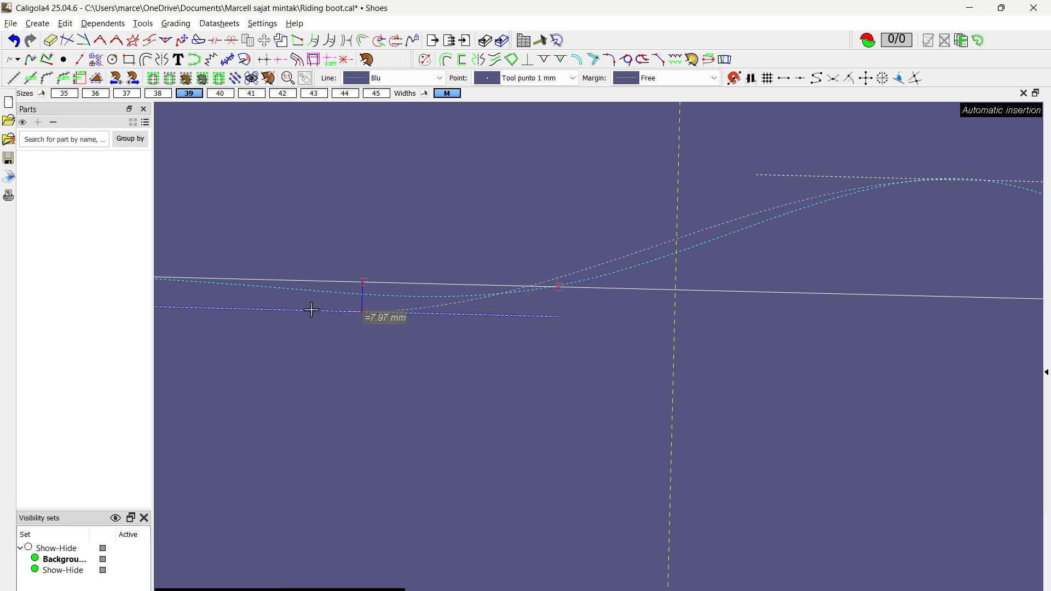
click(367, 302)
scroll(372, 301, down, 3)
scroll(720, 259, up, 4)
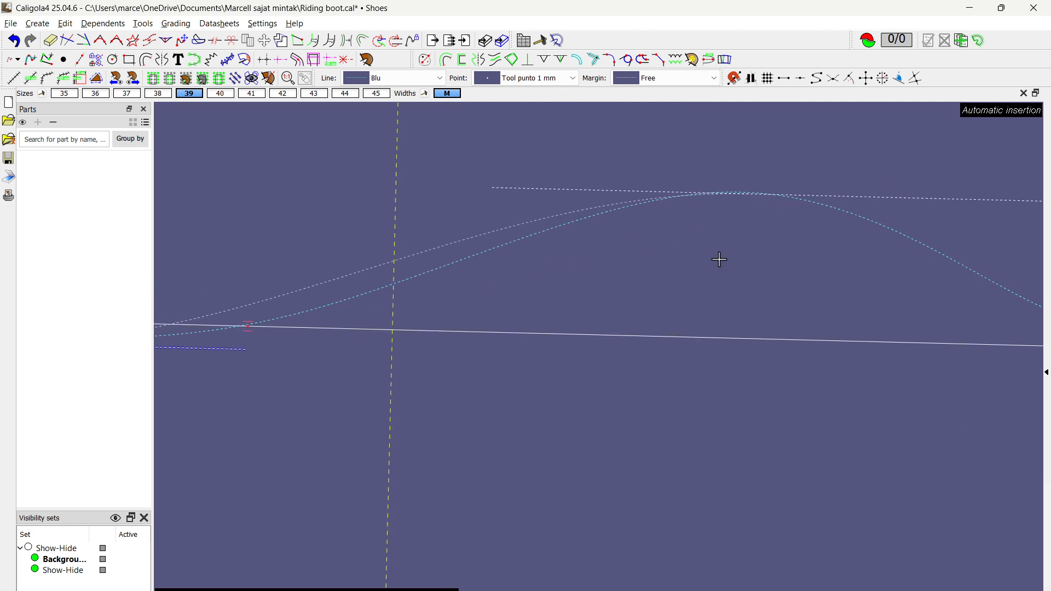
right_click(719, 258)
scroll(576, 185, down, 2)
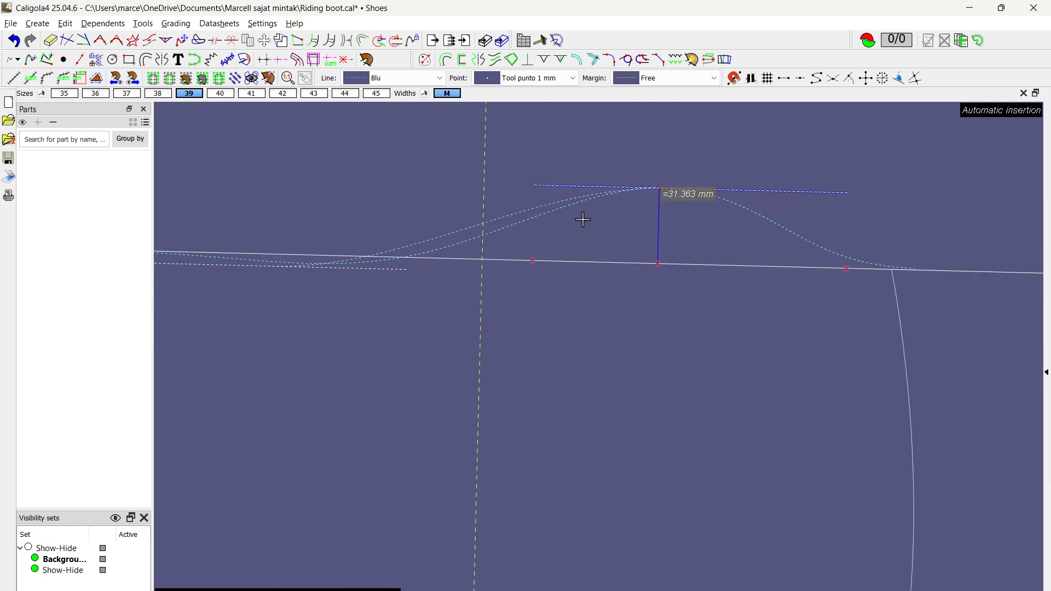
right_click(574, 164)
Step: Move the S-shaped curve's upper control point toward the peak to bring it closer to the original top curve
click(548, 202)
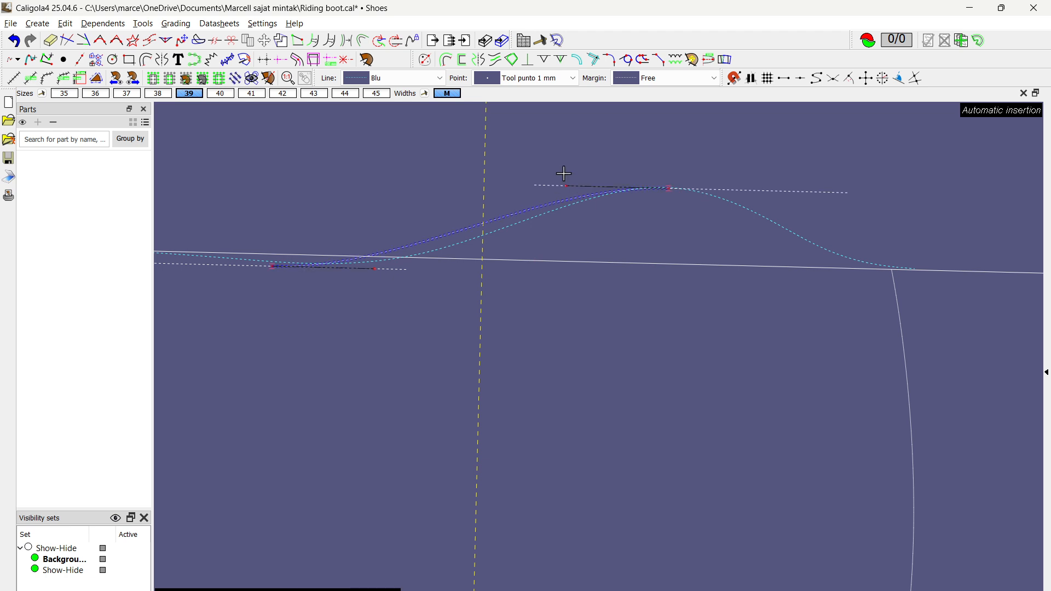
drag(564, 185, 611, 184)
right_click(615, 155)
scroll(673, 271, down, 1)
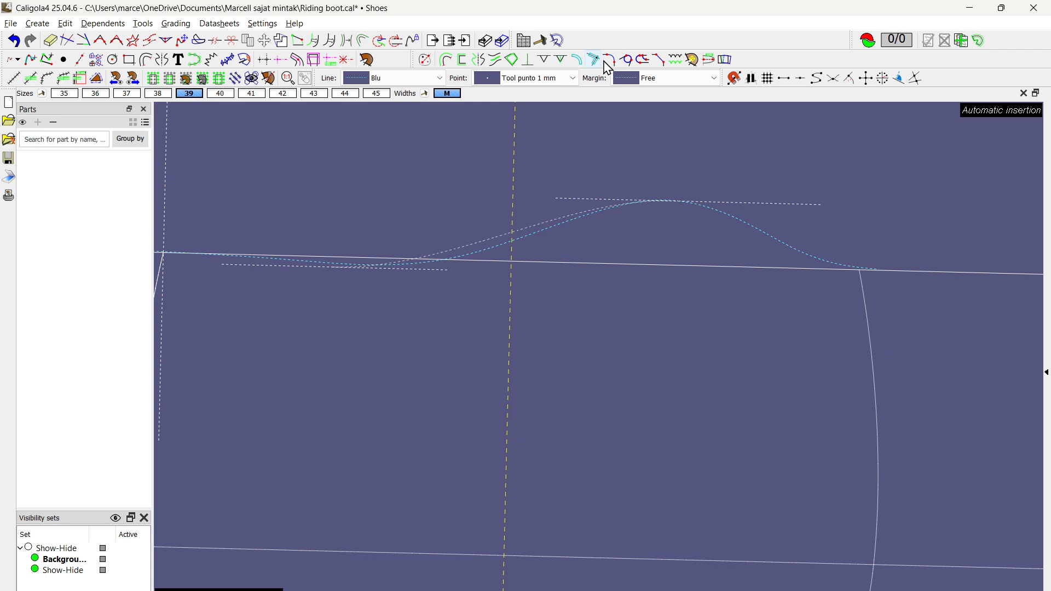
Step: Draw a union curve from the peak end of the S-shaped curve to the intersection of the top line and mirrored back line
click(610, 58)
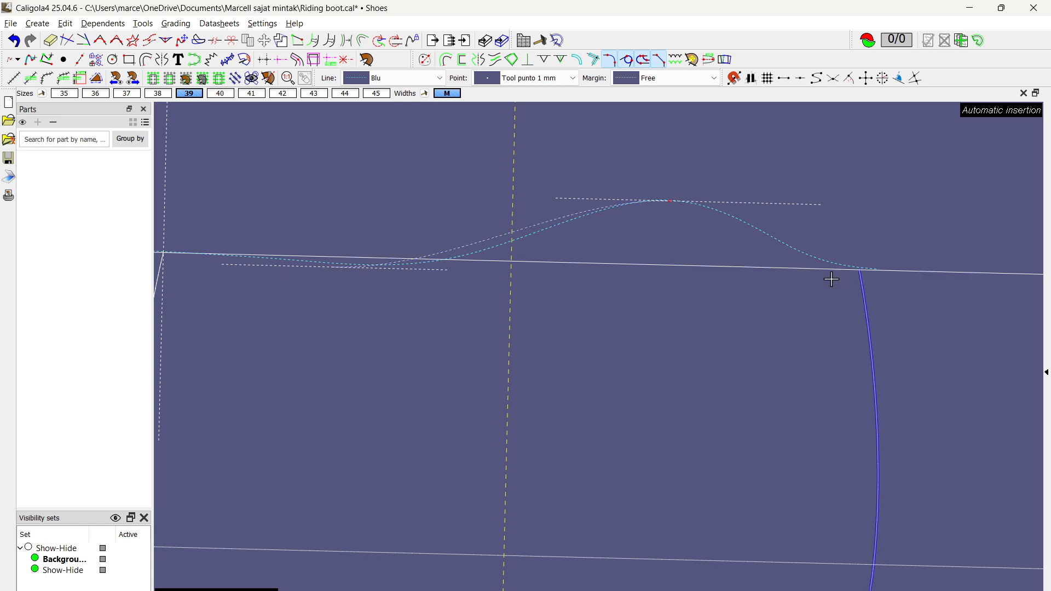
scroll(763, 258, up, 2)
scroll(958, 273, up, 2)
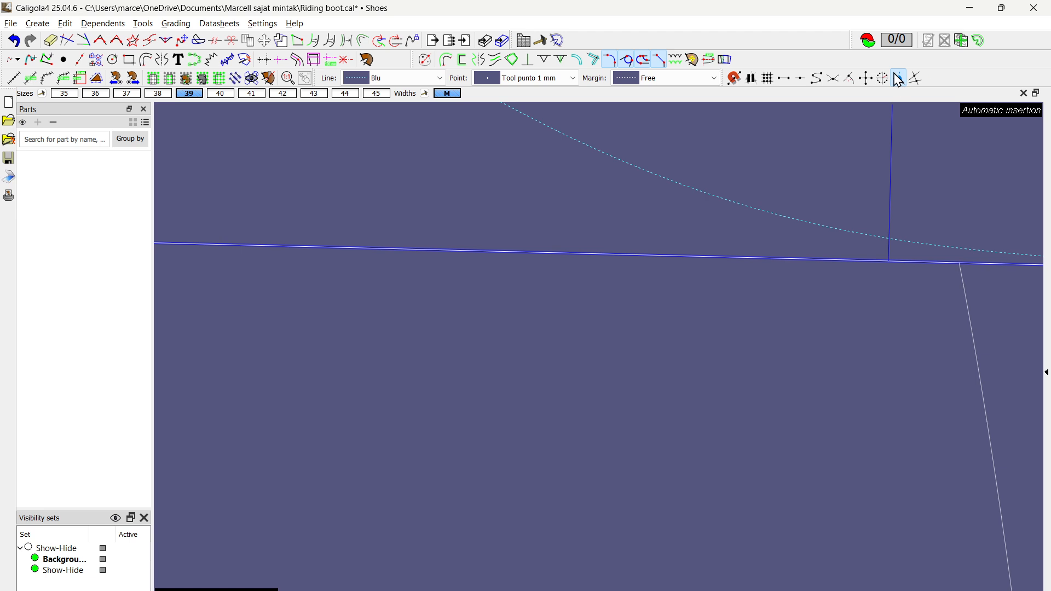
click(917, 79)
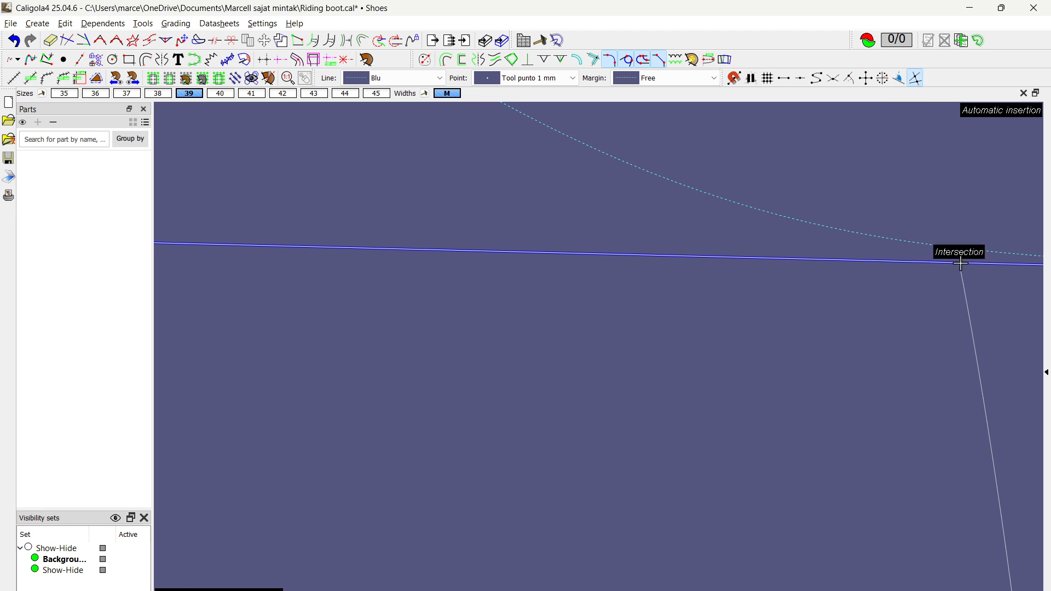
click(961, 263)
scroll(908, 303, up, 2)
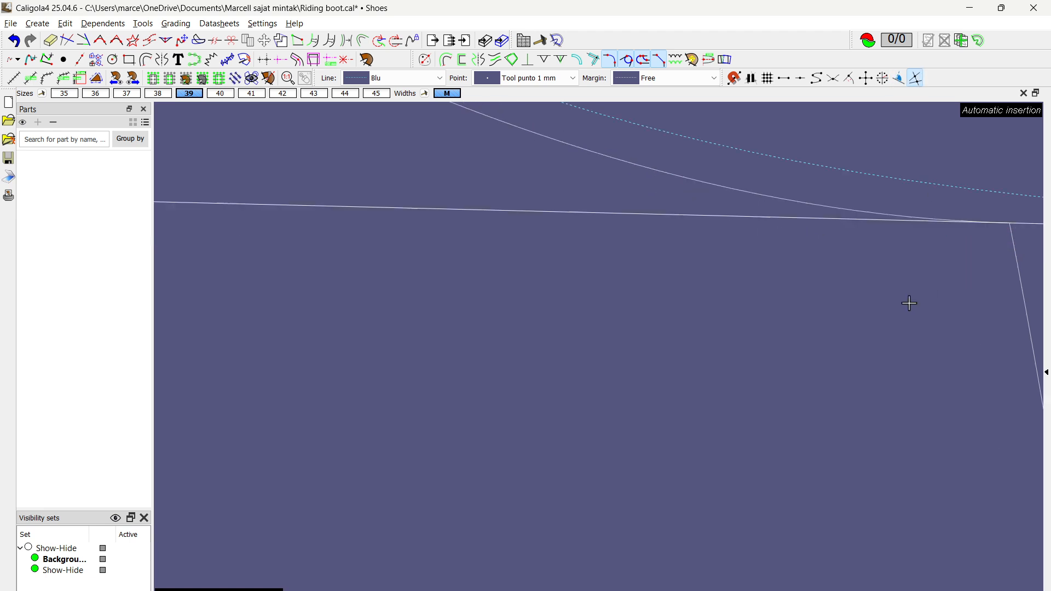
click(748, 182)
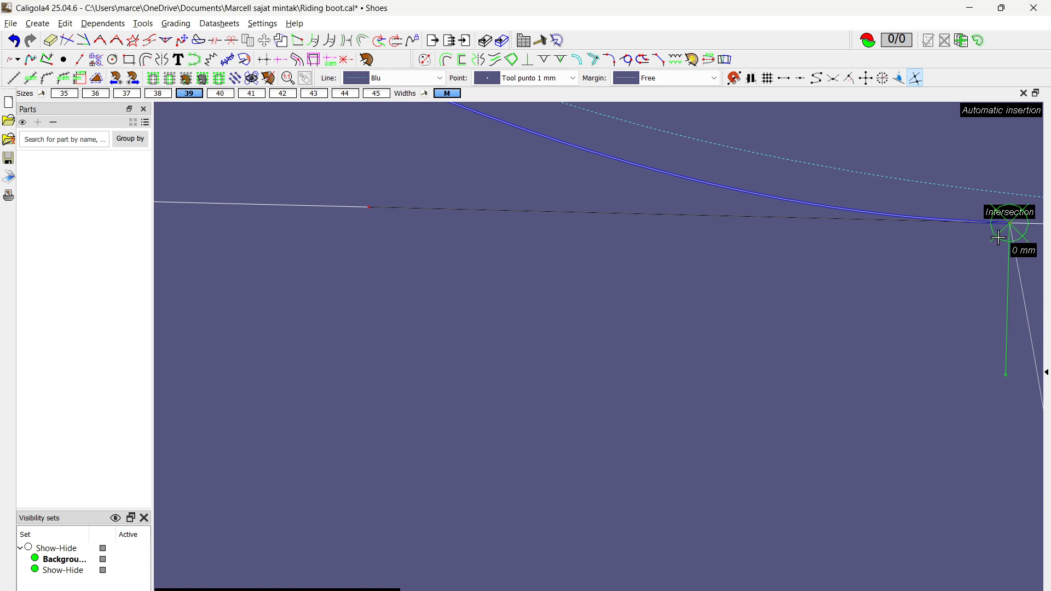
key(Escape)
scroll(930, 307, down, 3)
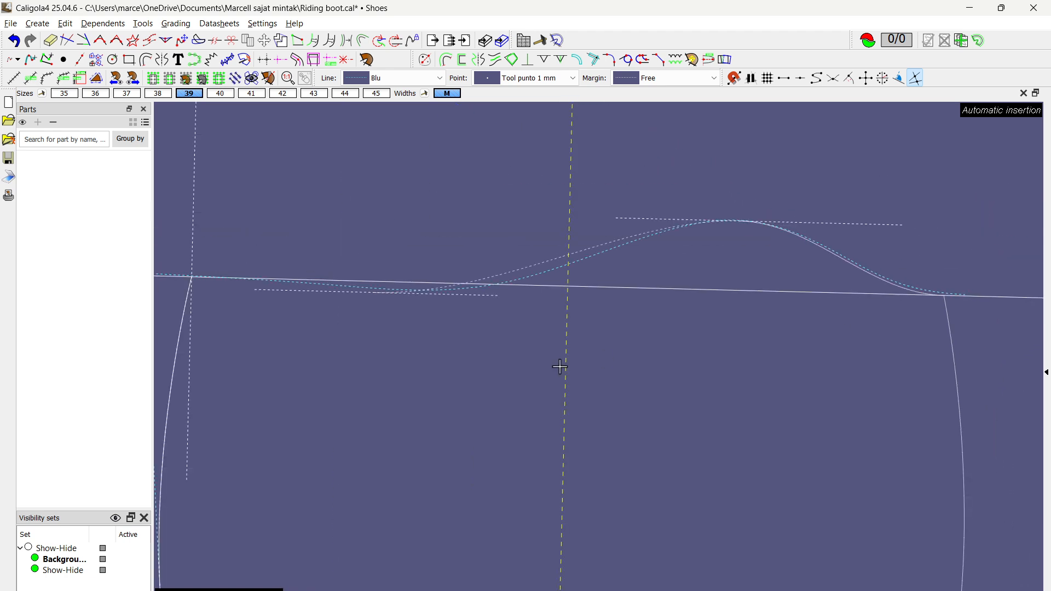
middle_drag(560, 366, 721, 388)
scroll(437, 358, up, 3)
middle_drag(440, 310, 450, 348)
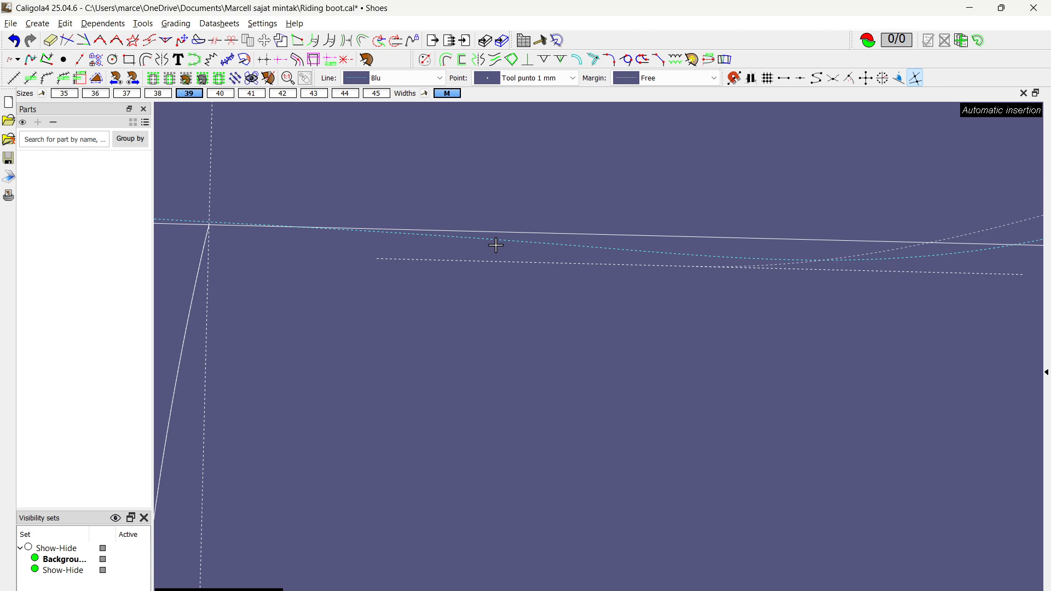
click(610, 60)
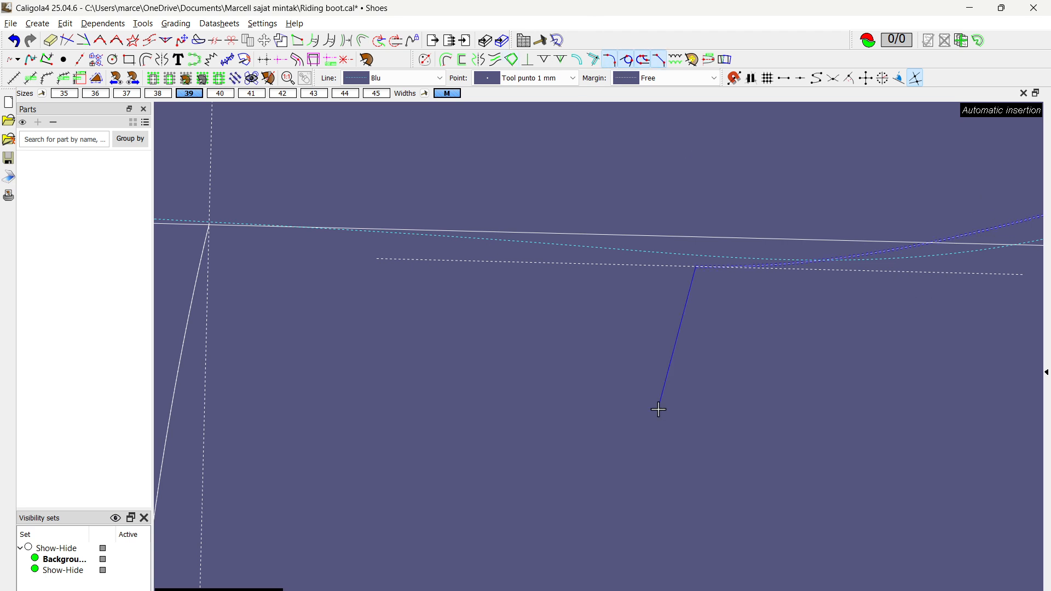
scroll(495, 331, down, 2)
scroll(241, 331, up, 3)
click(403, 338)
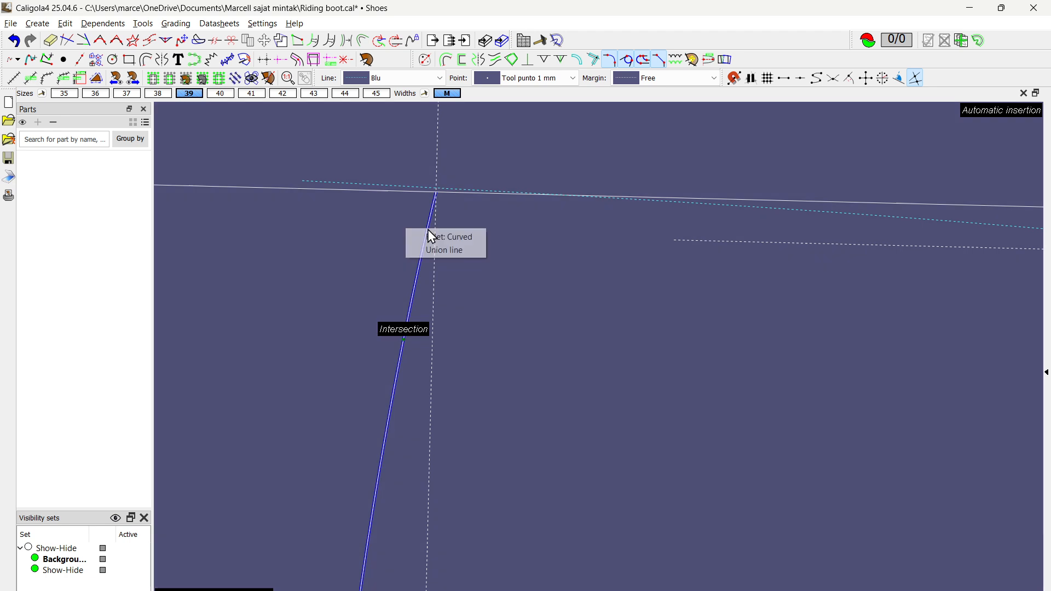
right_click(542, 296)
key(Escape)
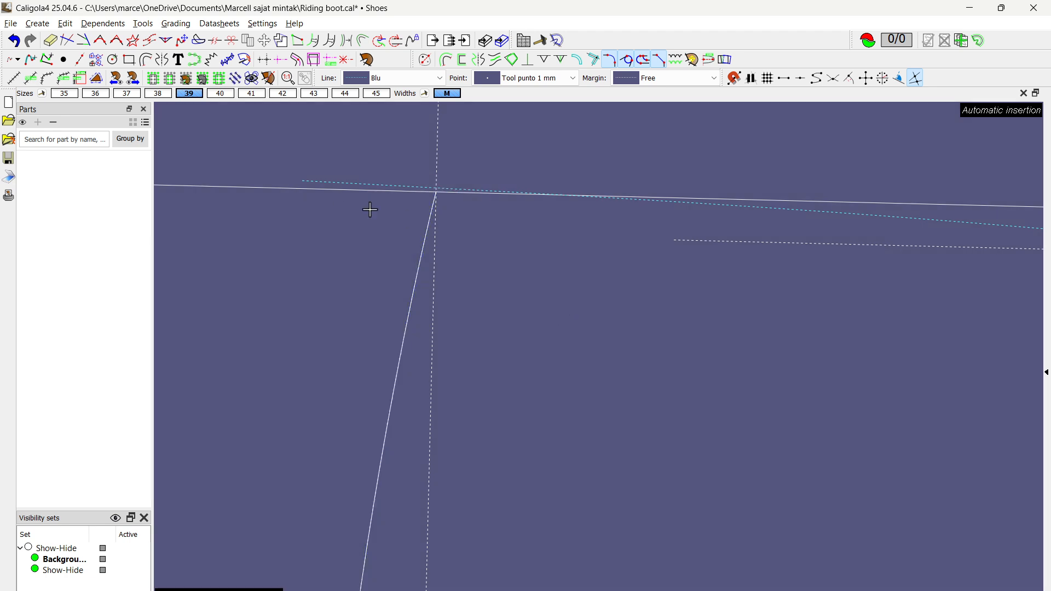
Step: Draw a union curve from the intersection of the top line and back line to the low end of the S-shaped curve
click(314, 192)
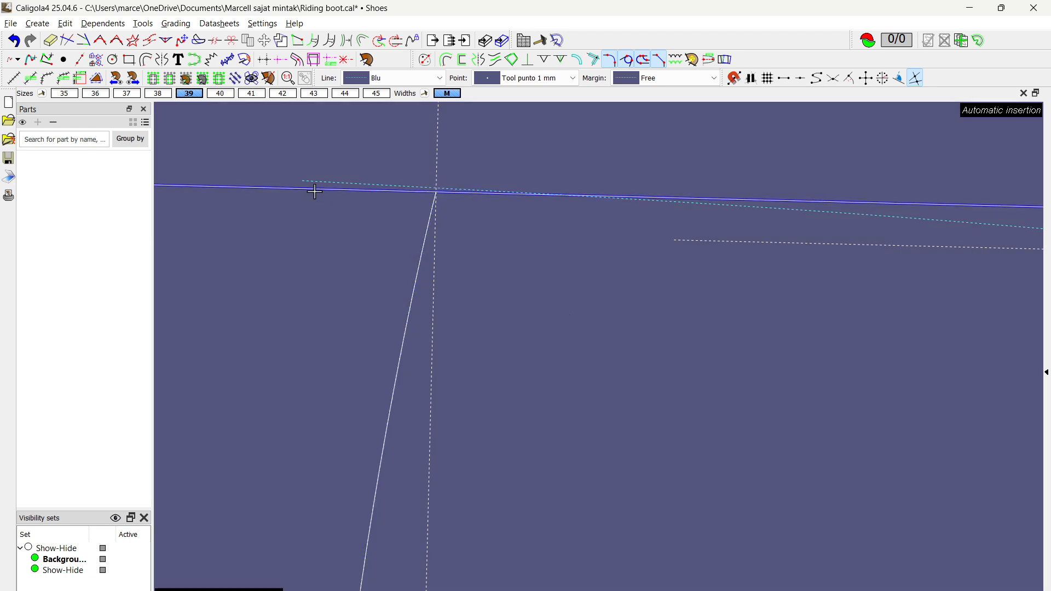
click(438, 193)
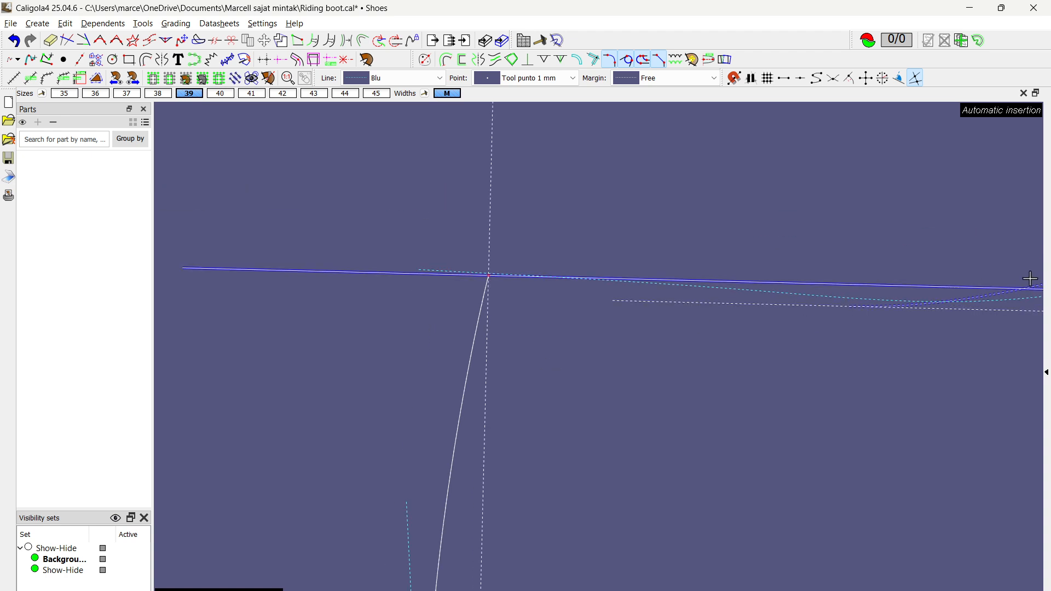
middle_drag(883, 234, 644, 235)
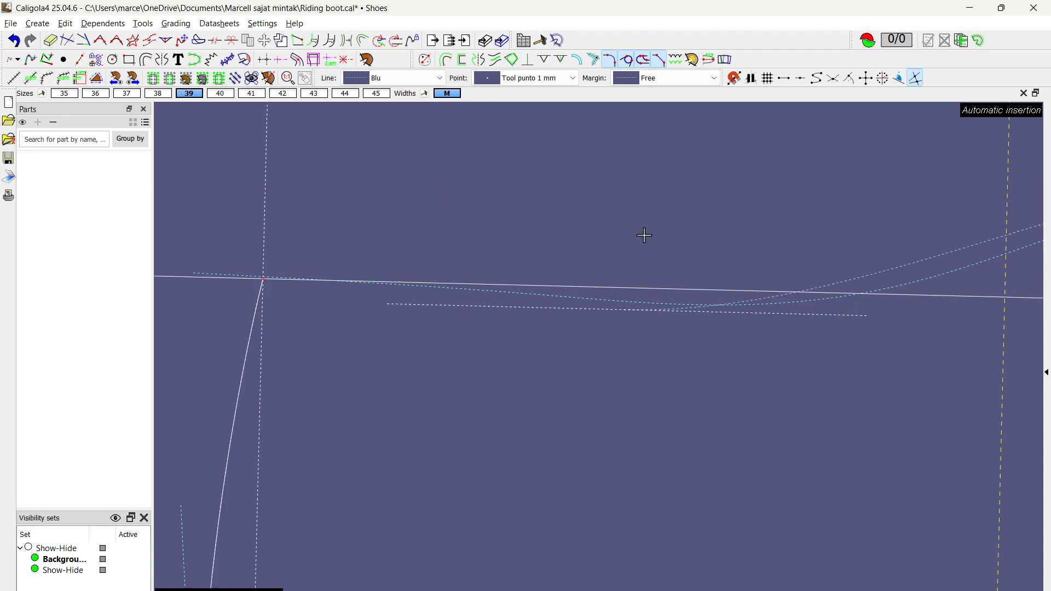
click(910, 256)
click(543, 430)
right_click(426, 357)
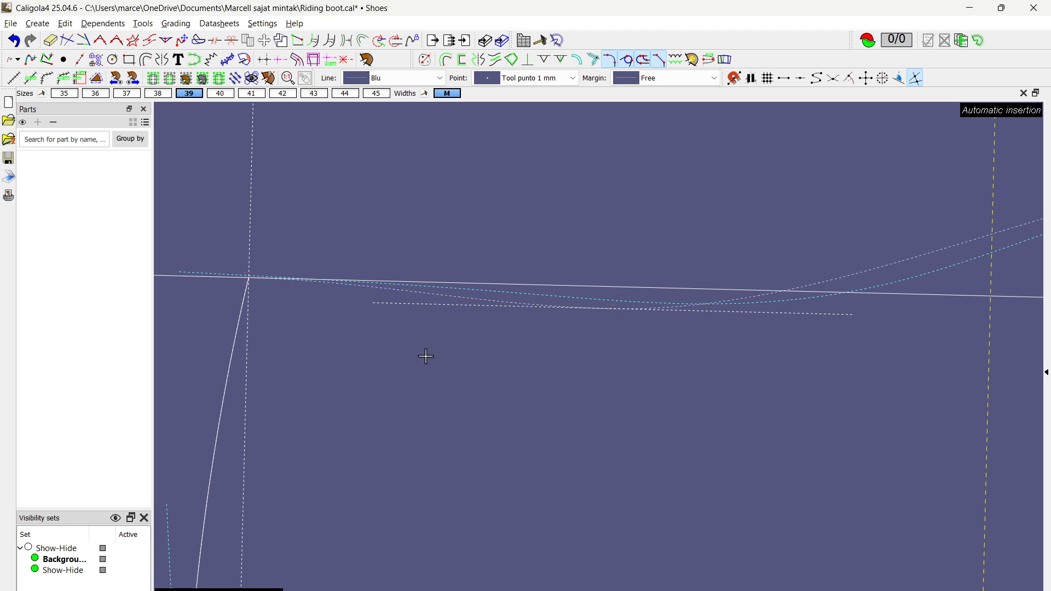
Step: Select the new union curve and adjust both control points to smooth its dip from the back line into the lower guide segment
scroll(380, 342, up, 3)
click(462, 258)
scroll(462, 258, down, 2)
middle_drag(419, 294, 542, 329)
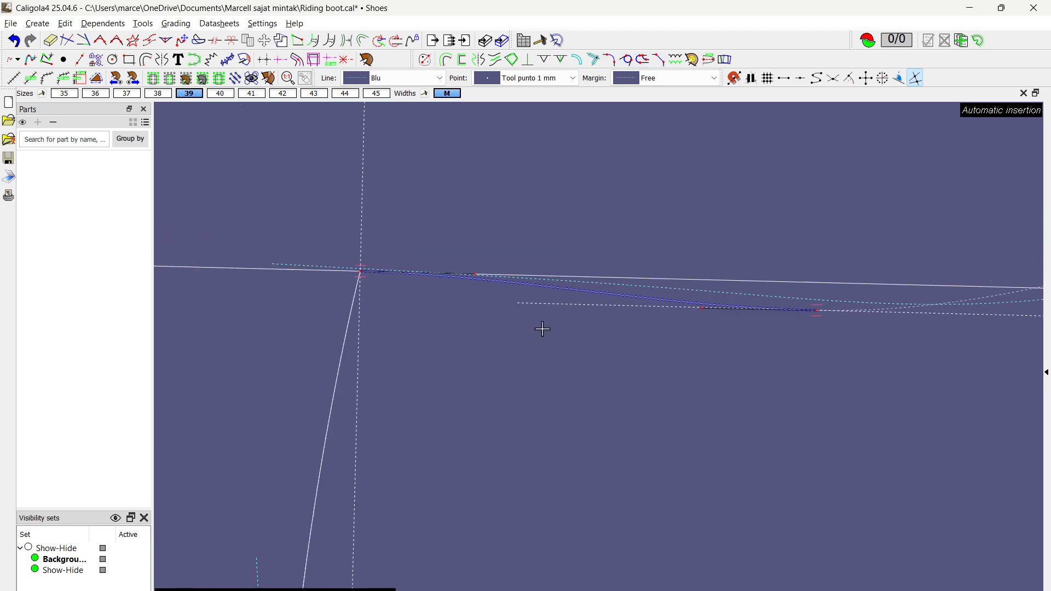
scroll(460, 268, up, 3)
middle_drag(461, 267, 589, 279)
drag(613, 290, 414, 284)
click(505, 362)
scroll(505, 362, down, 7)
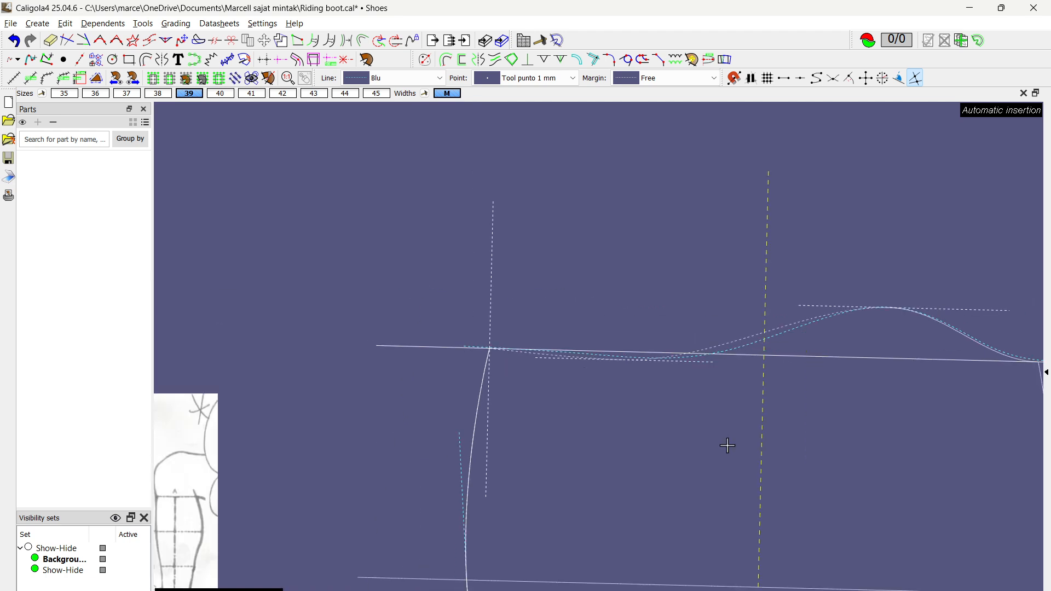
Step: Delete the original dashed blue top curve that runs beside the new top-line curves
middle_drag(727, 444, 562, 427)
scroll(562, 428, up, 1)
click(593, 304)
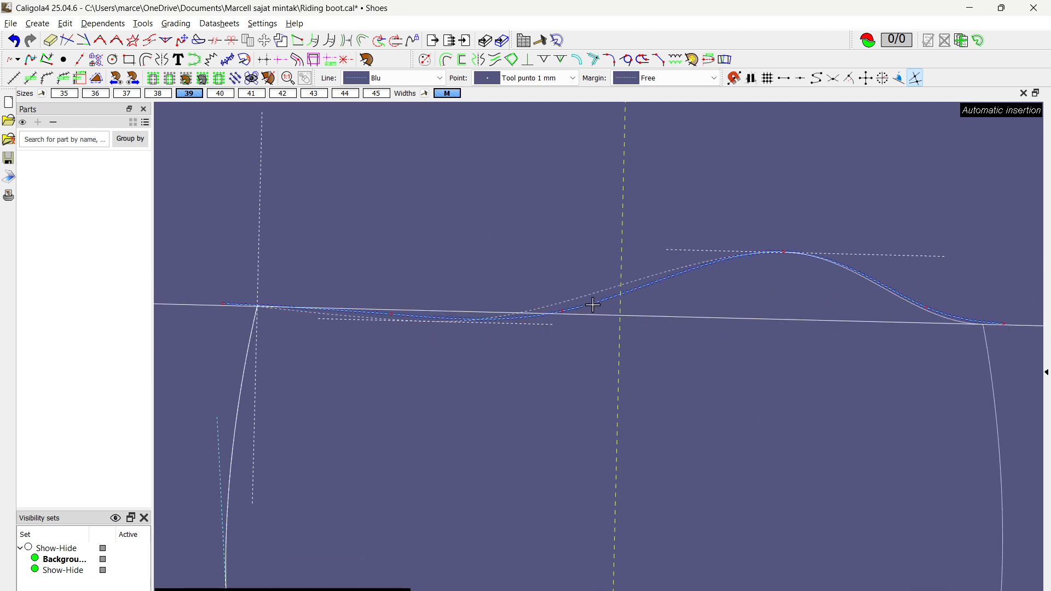
key(Delete)
scroll(738, 288, down, 2)
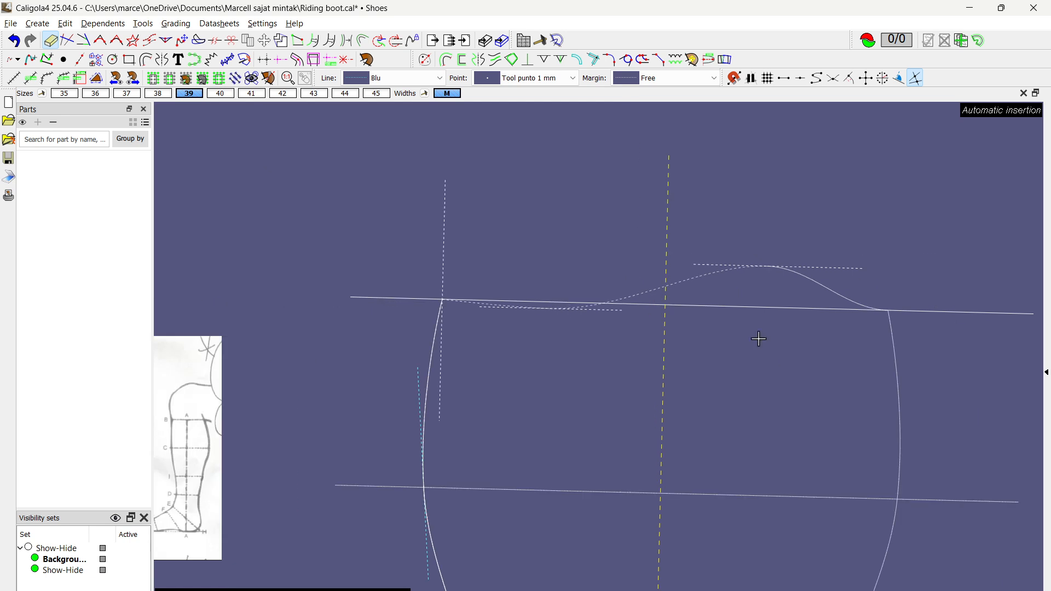
Step: Select the S-shaped curve and extend its lower control point along the lower guide segment toward the peak
scroll(758, 340, up, 5)
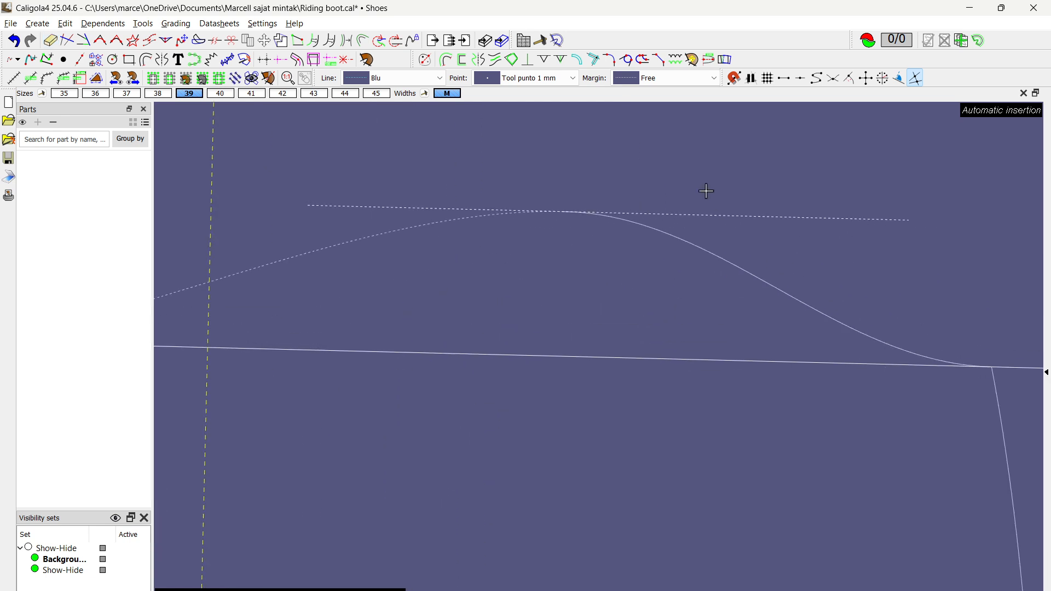
mouse_move(547, 214)
mouse_down()
mouse_move(537, 281)
mouse_move(538, 174)
mouse_move(537, 203)
mouse_up()
scroll(536, 203, down, 2)
click(436, 225)
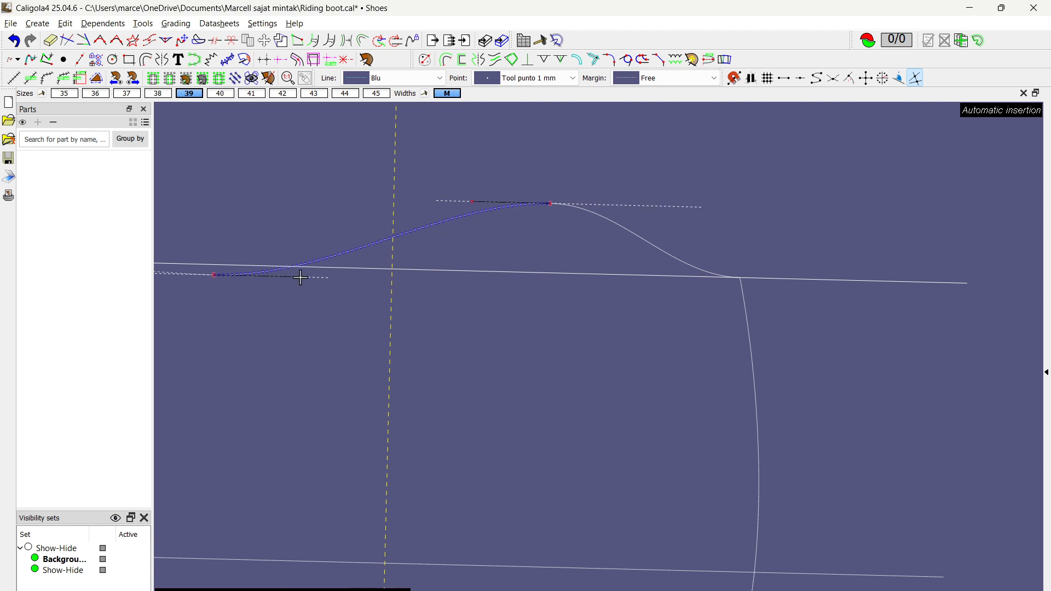
drag(300, 278, 388, 287)
Step: Shift the upper guide segment's offset reference point toward the mirrored back line and shorten the segment's end nearest the centre axis
click(685, 207)
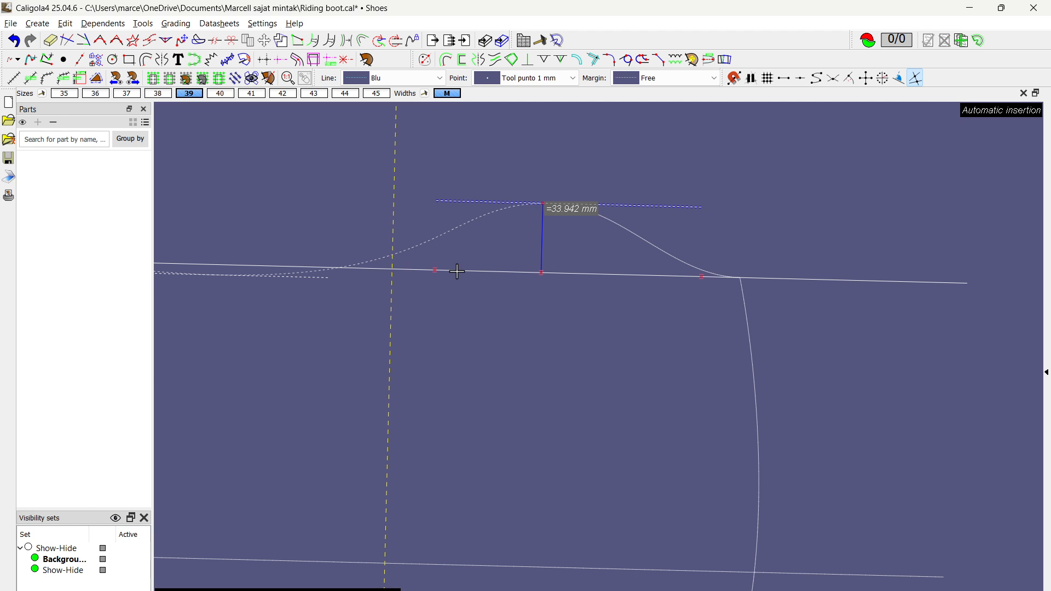
drag(540, 274, 601, 274)
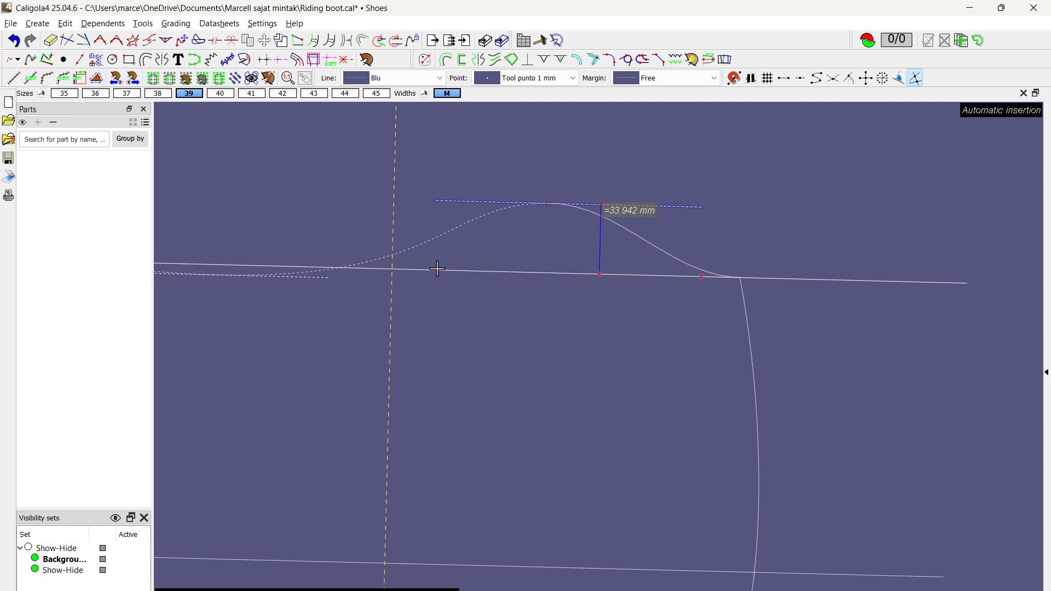
drag(437, 271, 474, 273)
scroll(615, 370, down, 3)
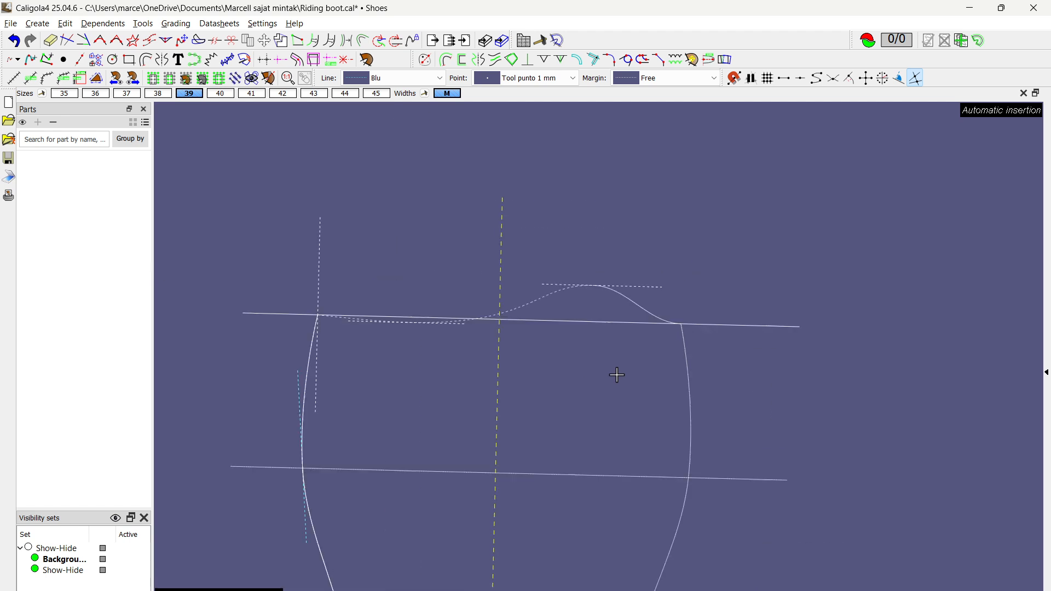
Step: Move the shaft's top line slightly upward together with its dependent lines
middle_drag(611, 402, 591, 292)
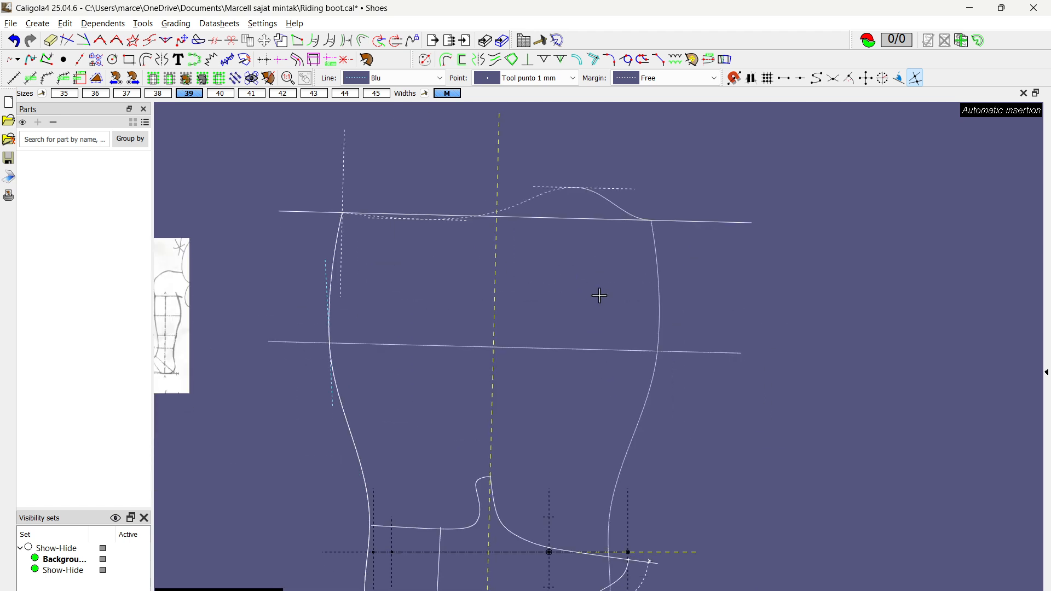
click(730, 219)
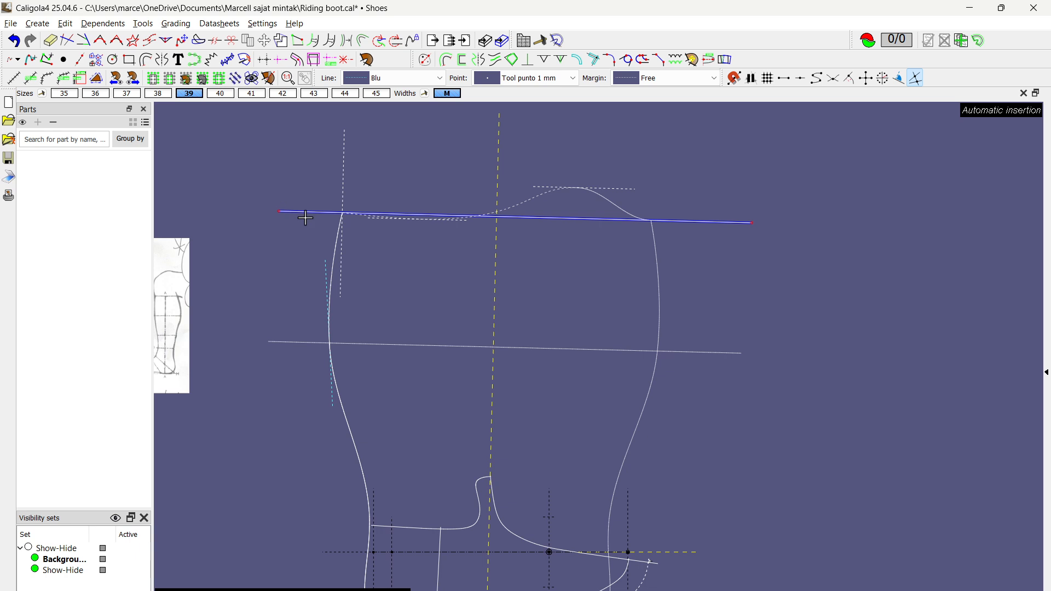
key(m)
mouse_move(692, 222)
mouse_down()
mouse_move(694, 199)
mouse_move(697, 222)
mouse_move(706, 214)
mouse_up()
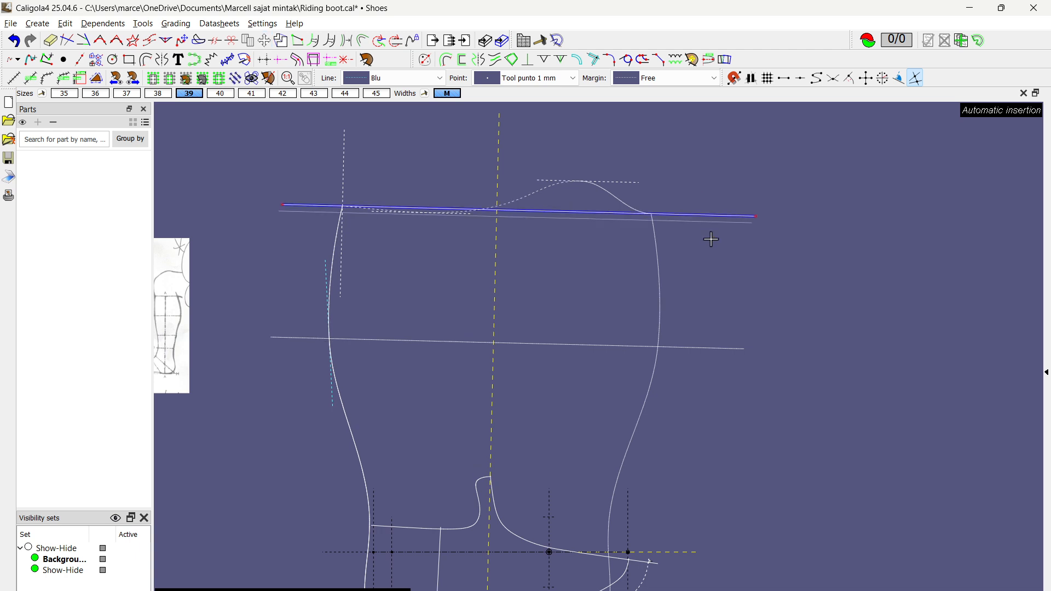
right_click(711, 240)
Step: Try shifting the dashed blue guide segment beside the calf part of the back line slightly outward
mouse_move(594, 304)
middle_down()
mouse_move(645, 285)
mouse_move(668, 291)
middle_up()
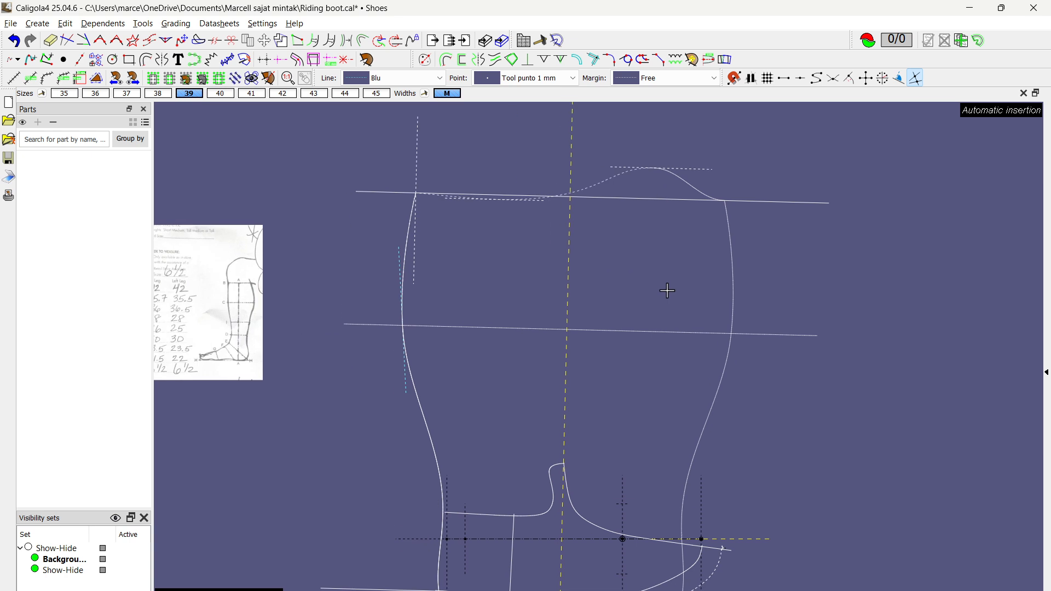
scroll(399, 377, up, 3)
scroll(398, 363, down, 2)
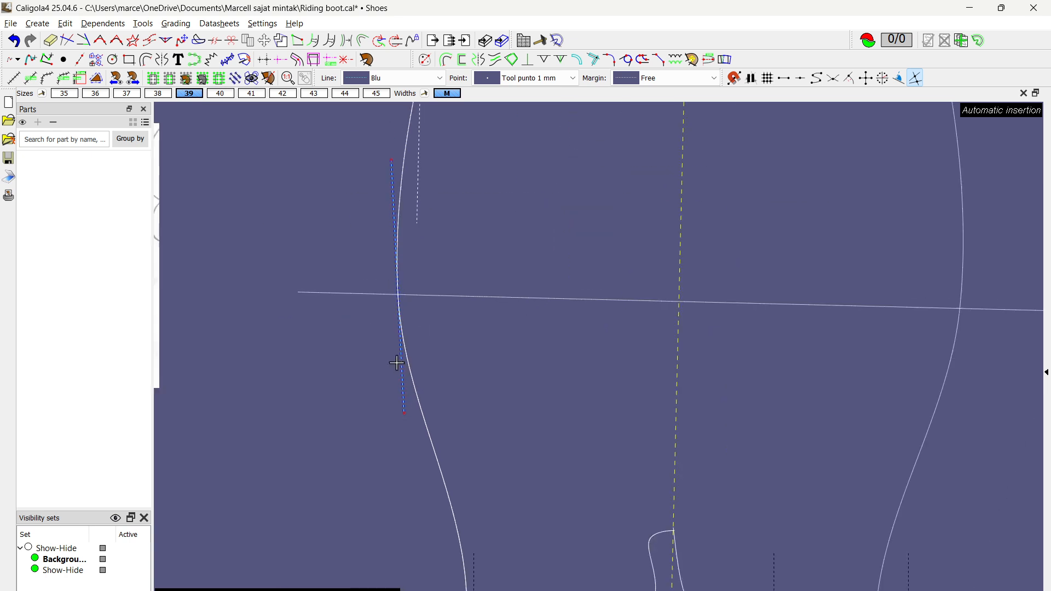
key(m)
click(399, 380)
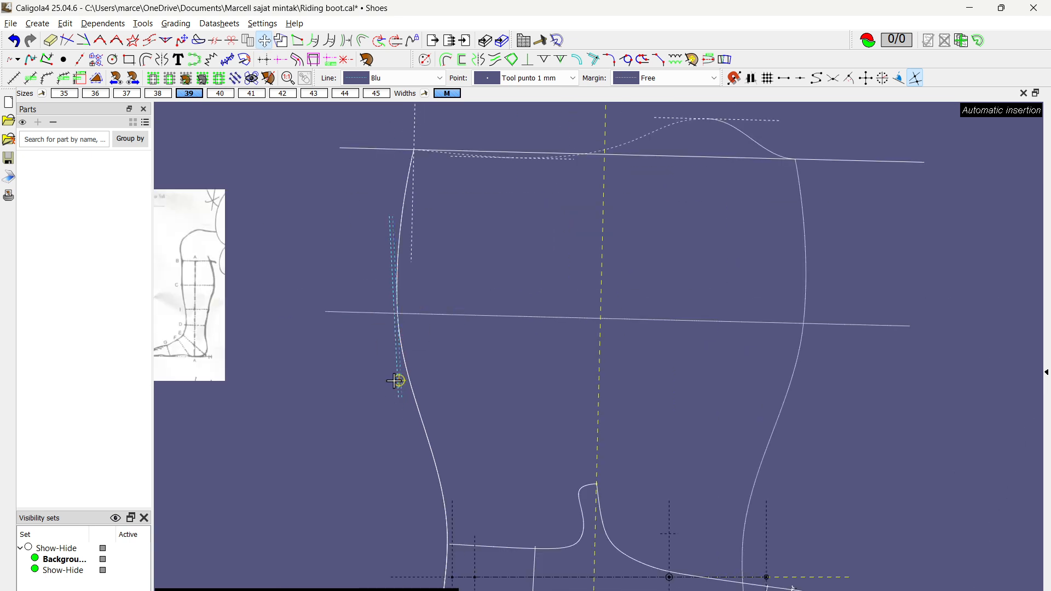
click(389, 380)
click(390, 376)
click(400, 376)
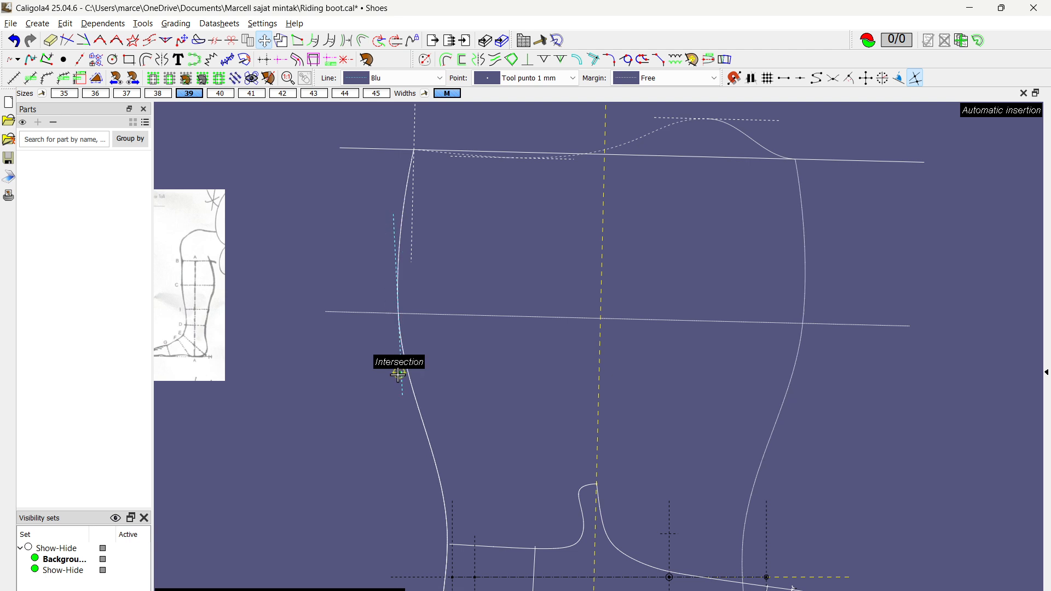
key(Escape)
Step: Convert the vertical guide segment 170 mm from the centre axis into an independent guide like the one beside the calf
scroll(432, 241, up, 3)
click(385, 213)
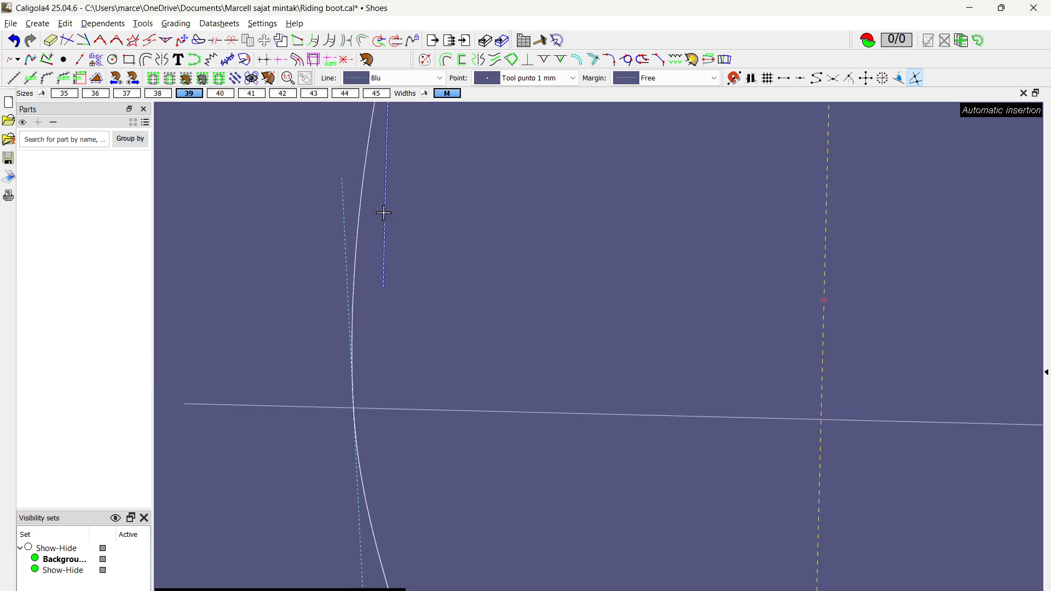
scroll(385, 213, down, 3)
middle_drag(471, 224, 479, 282)
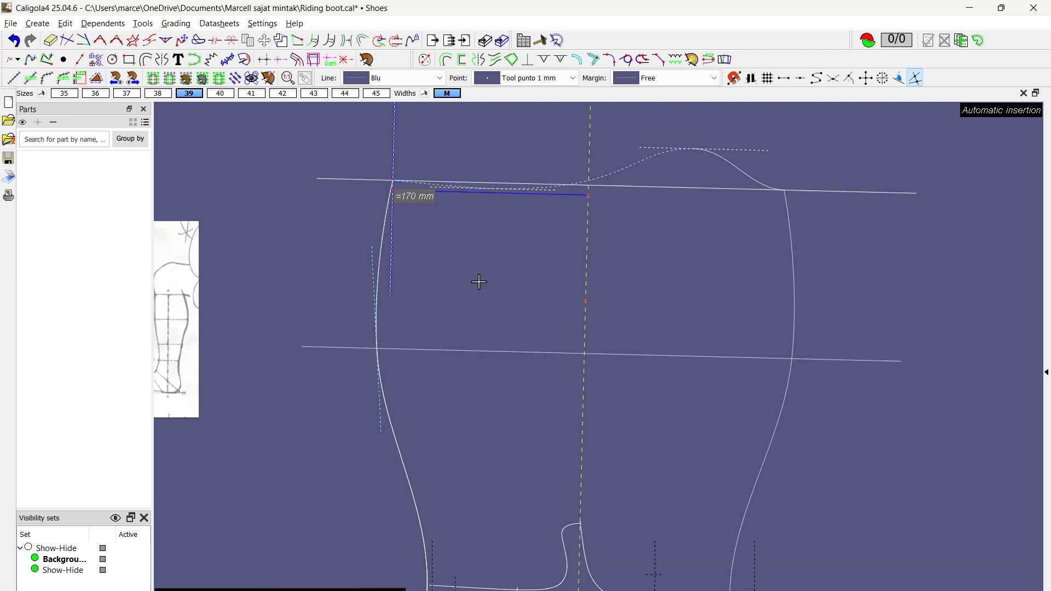
click(313, 40)
Step: Cycle through the pattern sizes to examine how the shaft lines grade, ending on size 41
scroll(559, 235, down, 1)
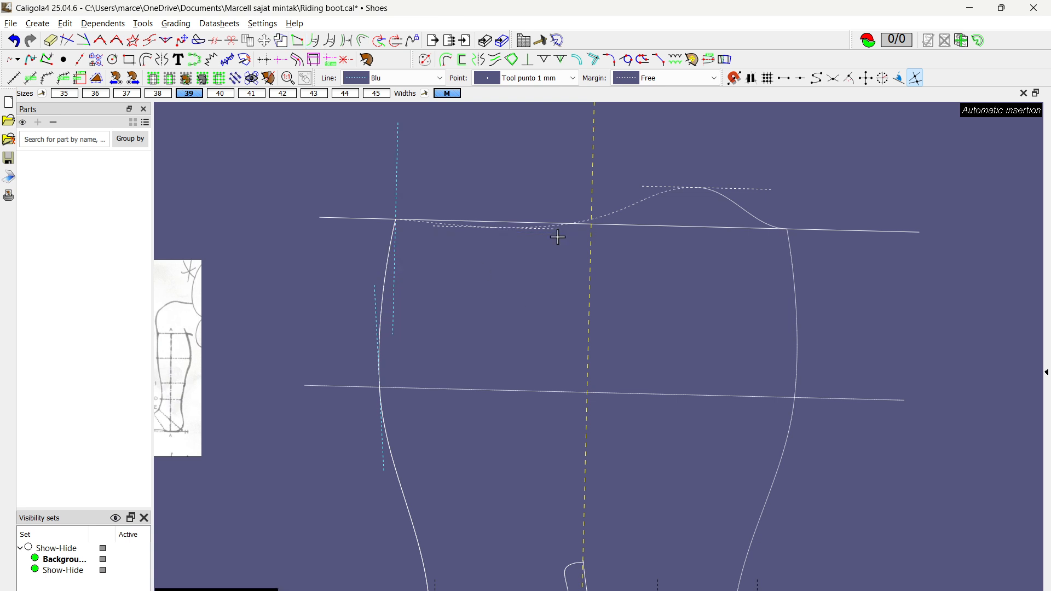
scroll(565, 216, up, 3)
scroll(565, 216, down, 3)
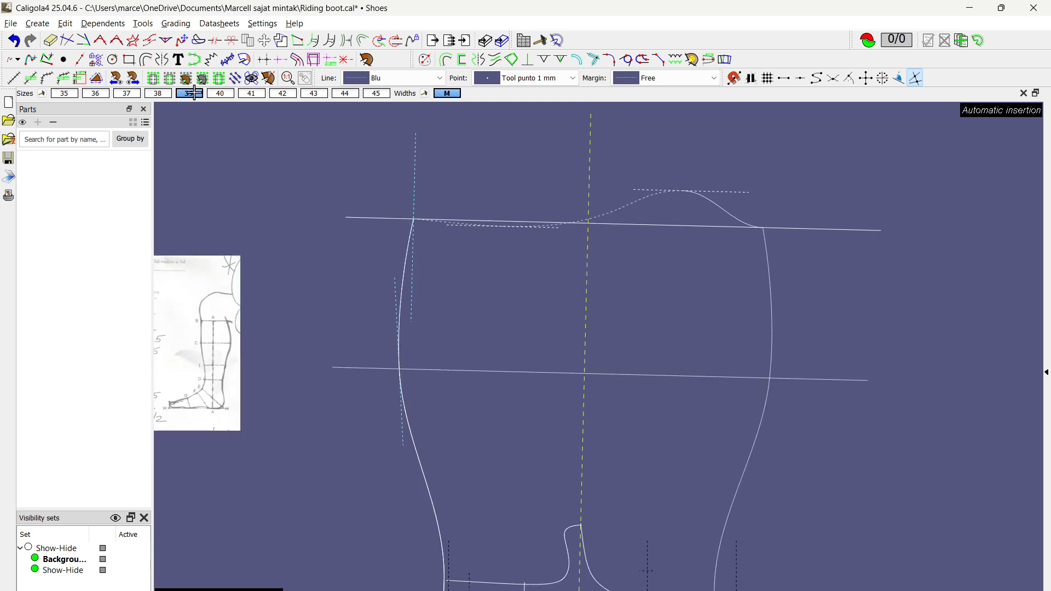
scroll(195, 96, down, 4)
scroll(195, 97, up, 4)
scroll(195, 96, down, 4)
scroll(195, 96, up, 4)
scroll(195, 97, down, 5)
scroll(194, 97, up, 4)
scroll(195, 97, down, 1)
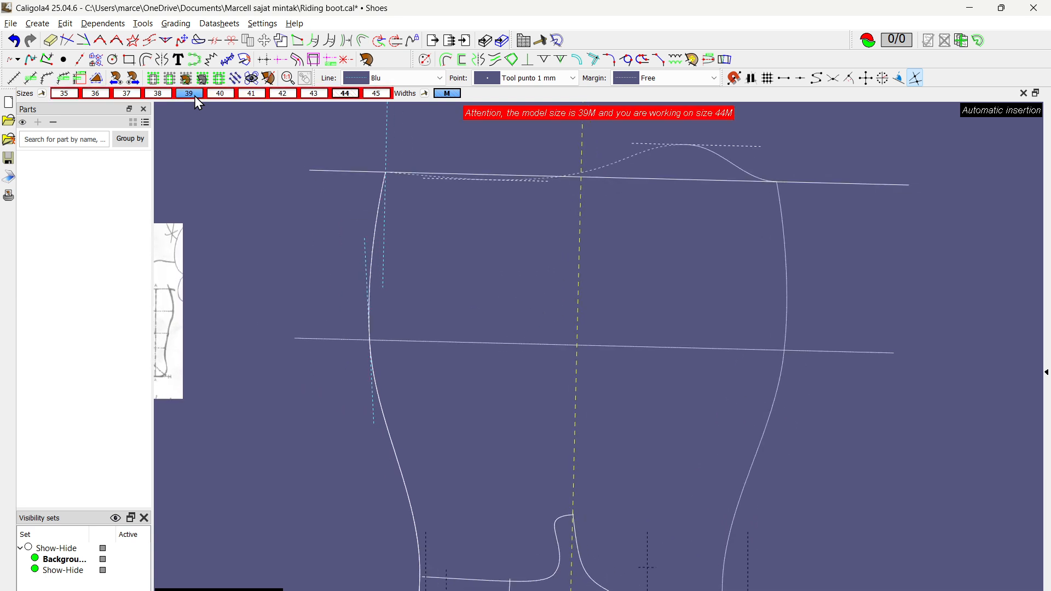
middle_drag(466, 274, 462, 274)
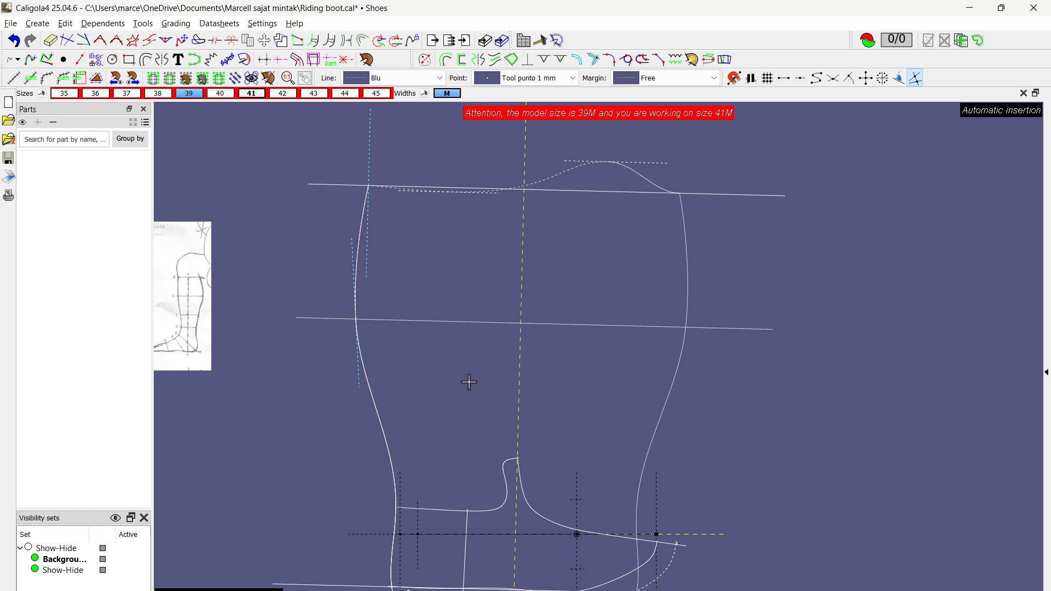
Step: Start a new part and trace its contour along the back line, the dipping union curve, the S-shaped curve and the curve past the peak
key(space)
click(395, 454)
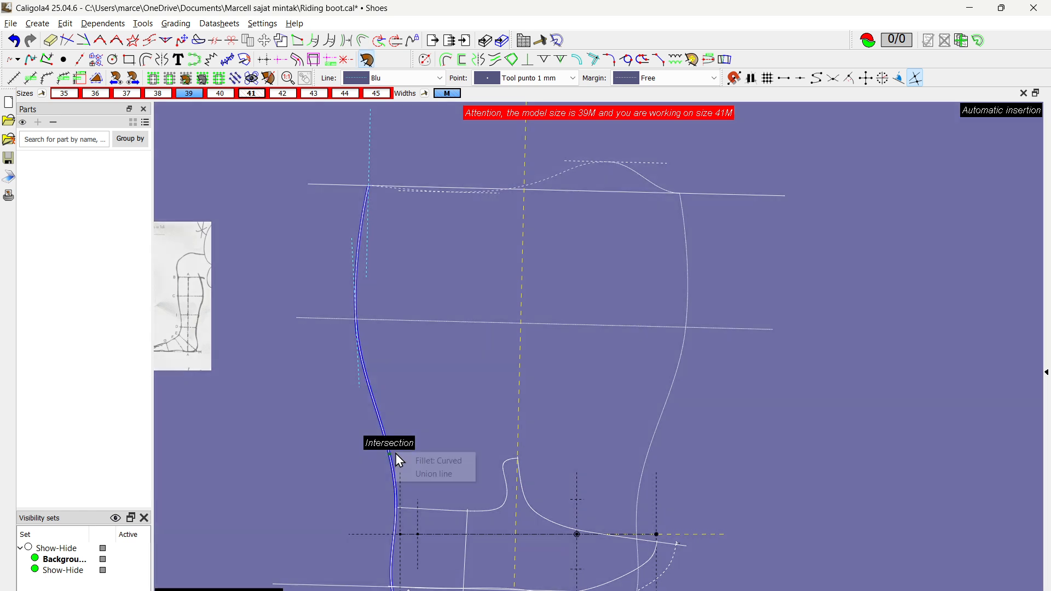
click(419, 474)
scroll(458, 157, up, 5)
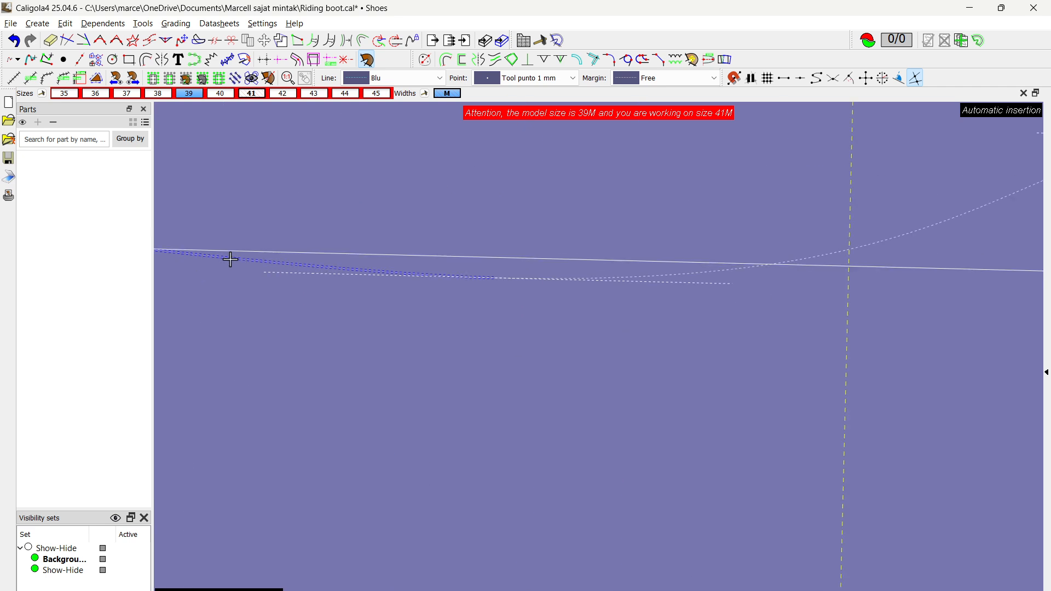
click(230, 259)
click(900, 233)
scroll(899, 233, down, 3)
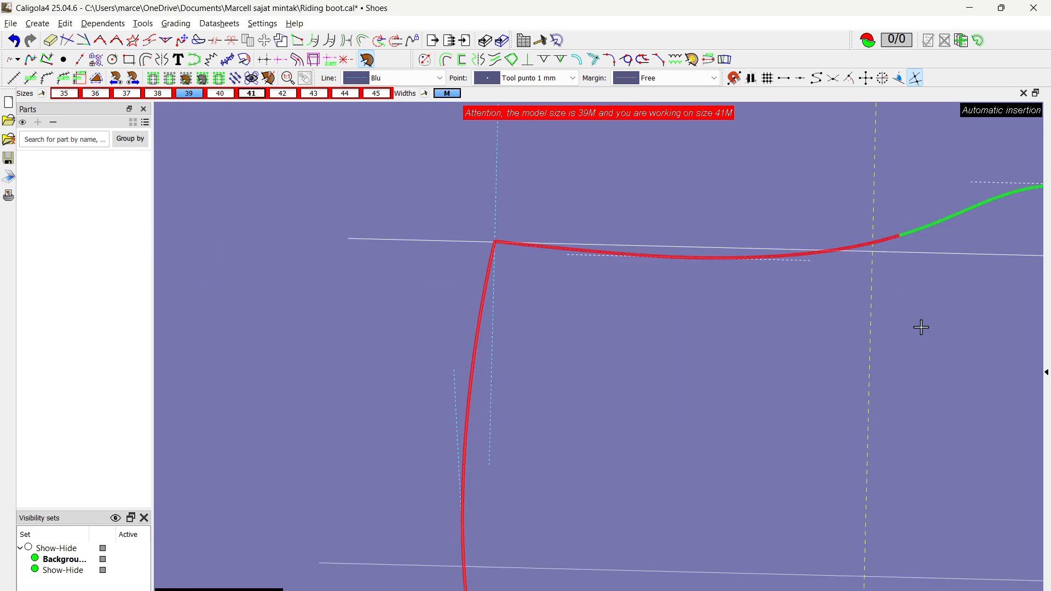
middle_drag(920, 327, 289, 294)
click(530, 182)
Step: Complete the part contour down the mirrored shaft side and along both halves of the lower edge around the tongue-shaped cutout
scroll(591, 290, down, 3)
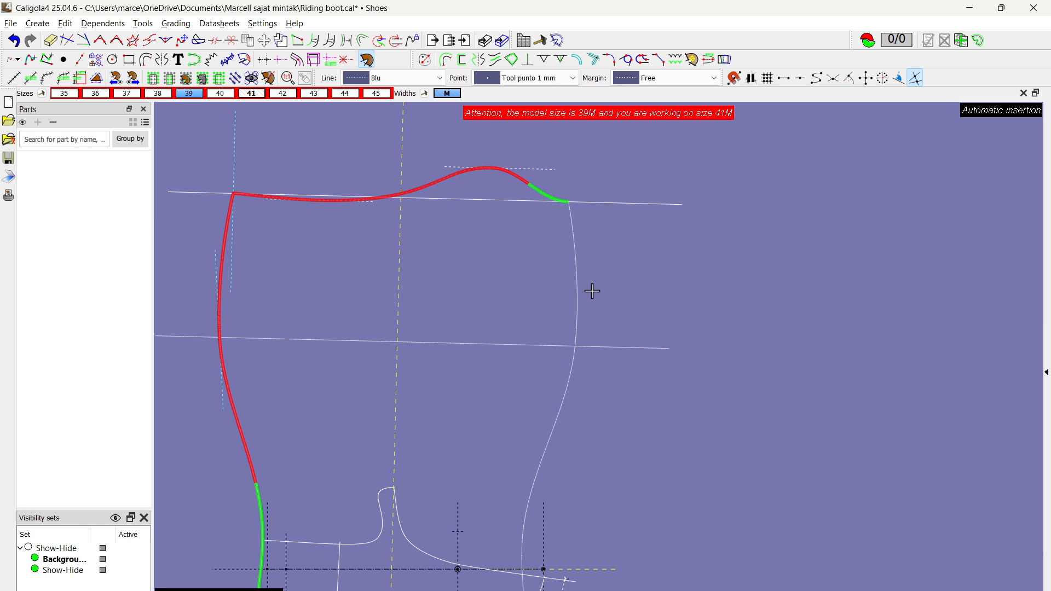
click(577, 286)
scroll(348, 552, up, 3)
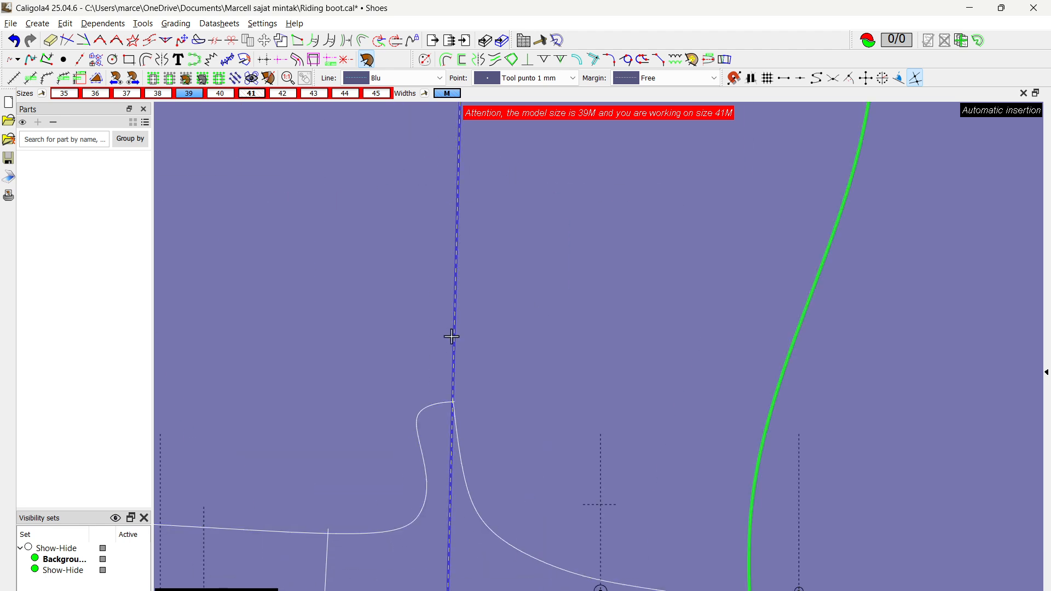
click(412, 427)
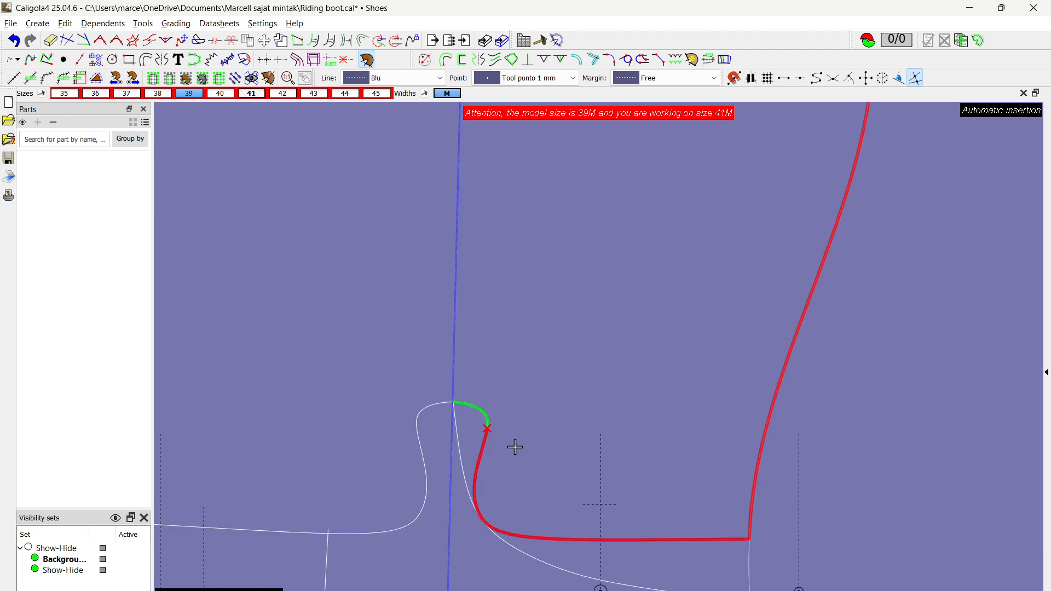
click(372, 534)
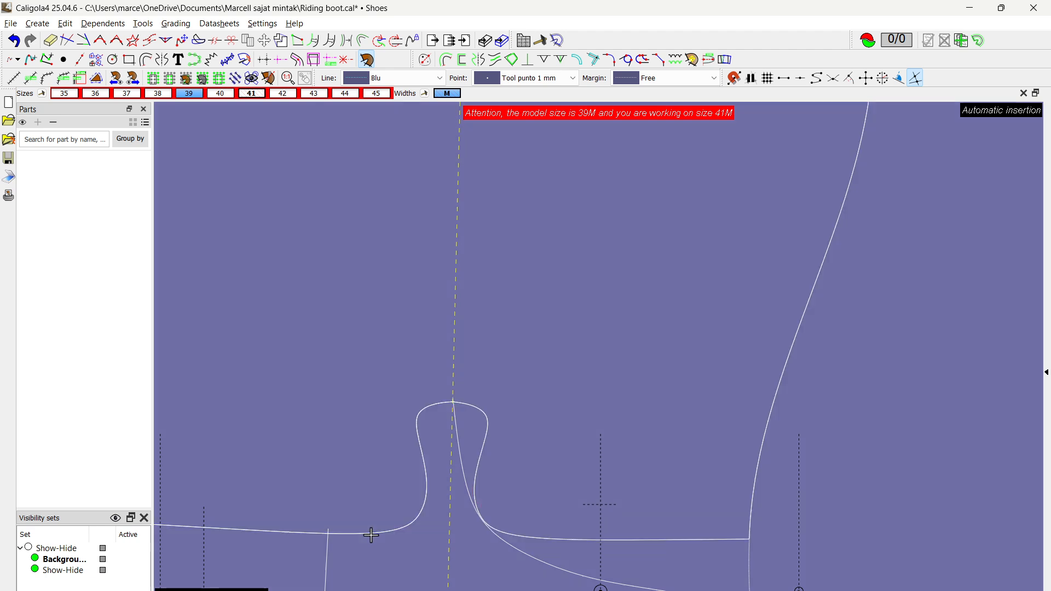
scroll(371, 519, down, 3)
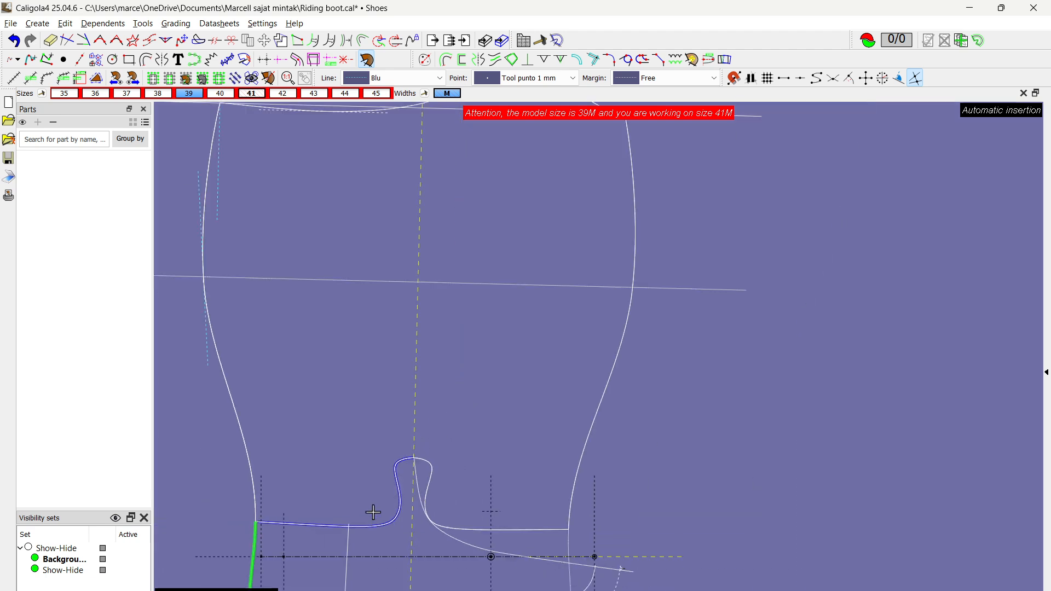
click(347, 368)
Step: Assign the new shaft part to the PELLE category and create it
scroll(351, 374, down, 2)
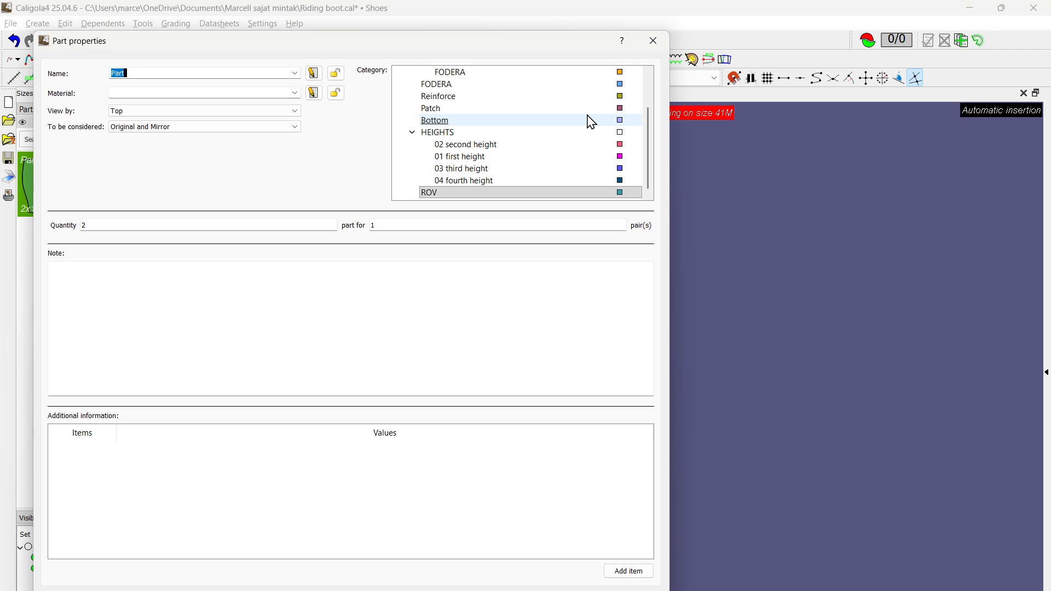
scroll(547, 110, up, 2)
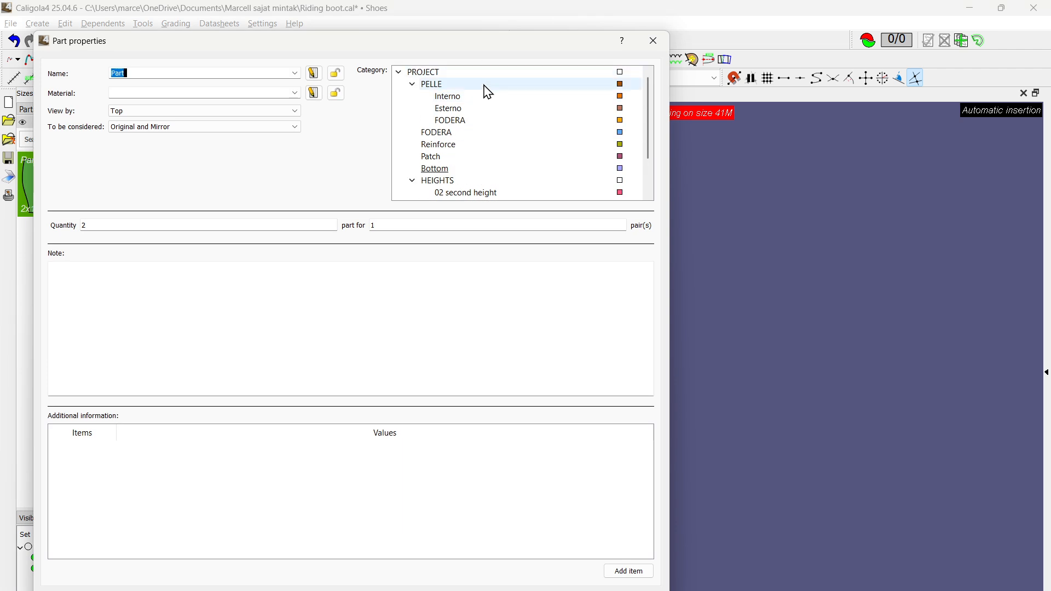
click(485, 84)
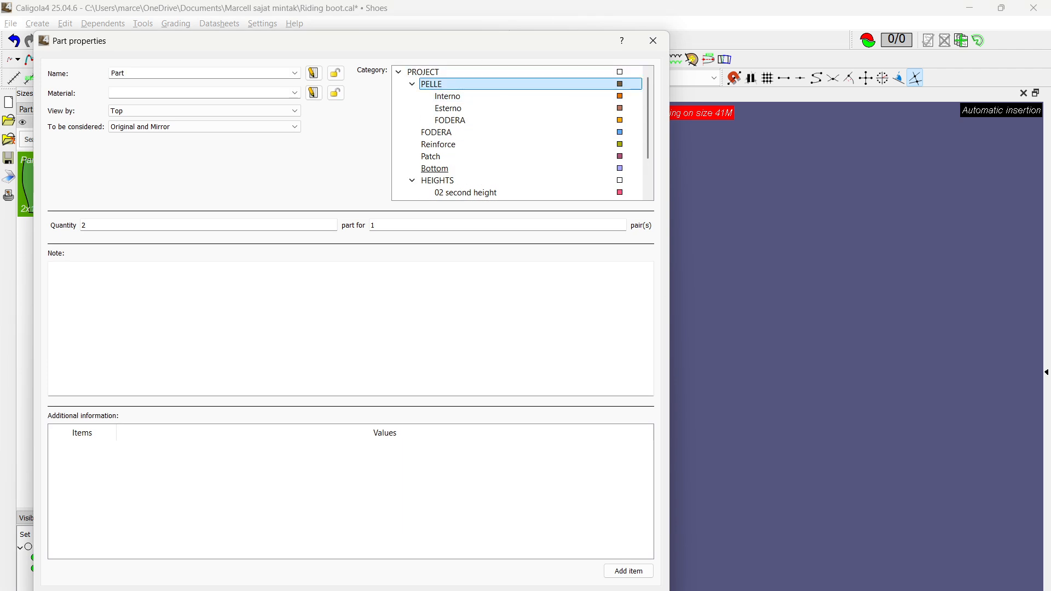
key(Return)
middle_drag(463, 351, 577, 363)
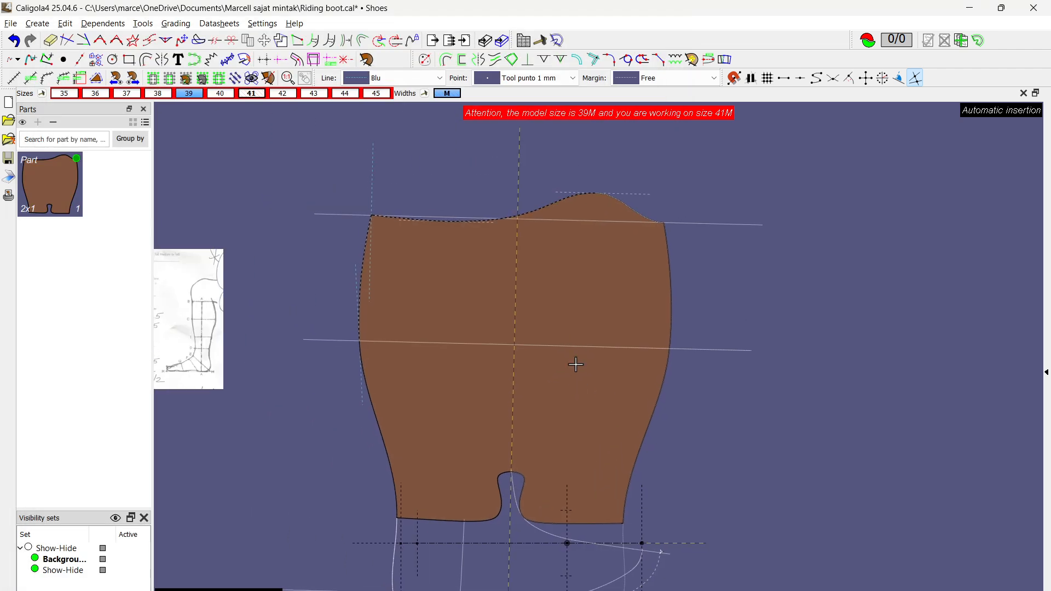
Step: Switch the working size back to the model size 39
scroll(573, 359, up, 2)
scroll(430, 293, down, 3)
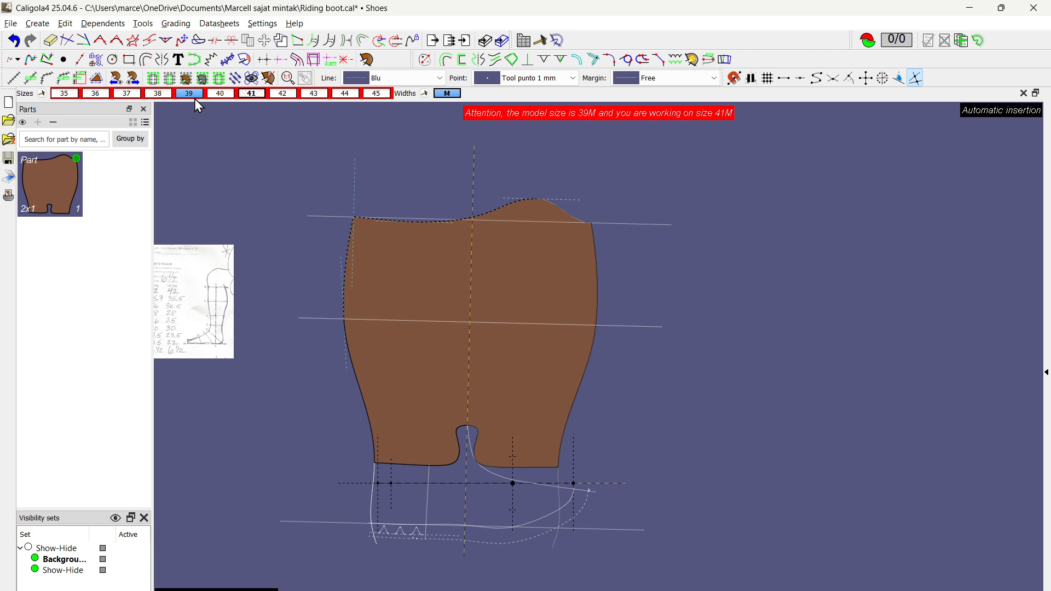
click(186, 93)
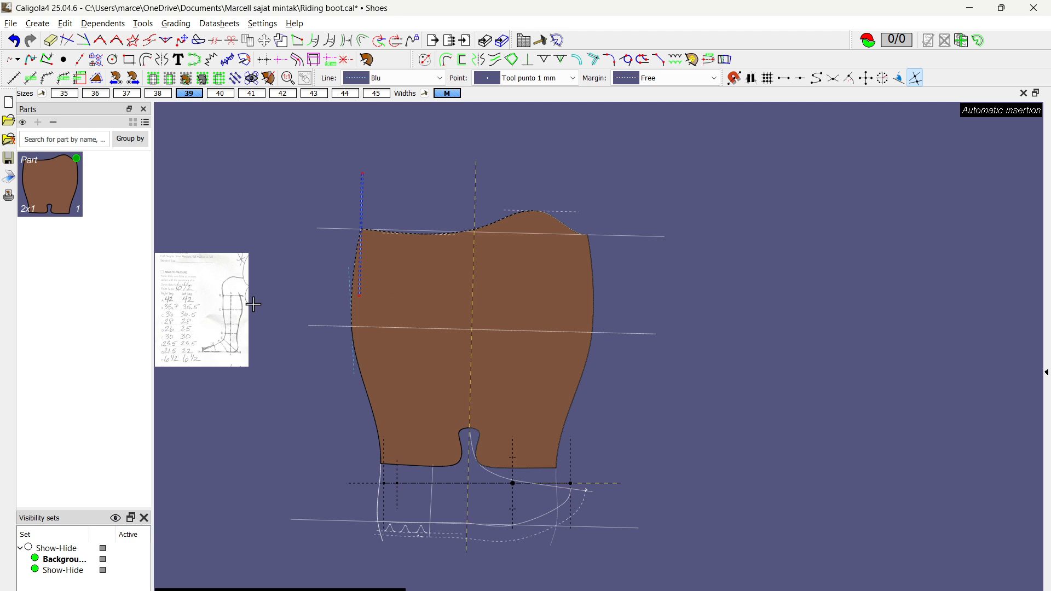
scroll(203, 314, up, 3)
scroll(203, 314, down, 3)
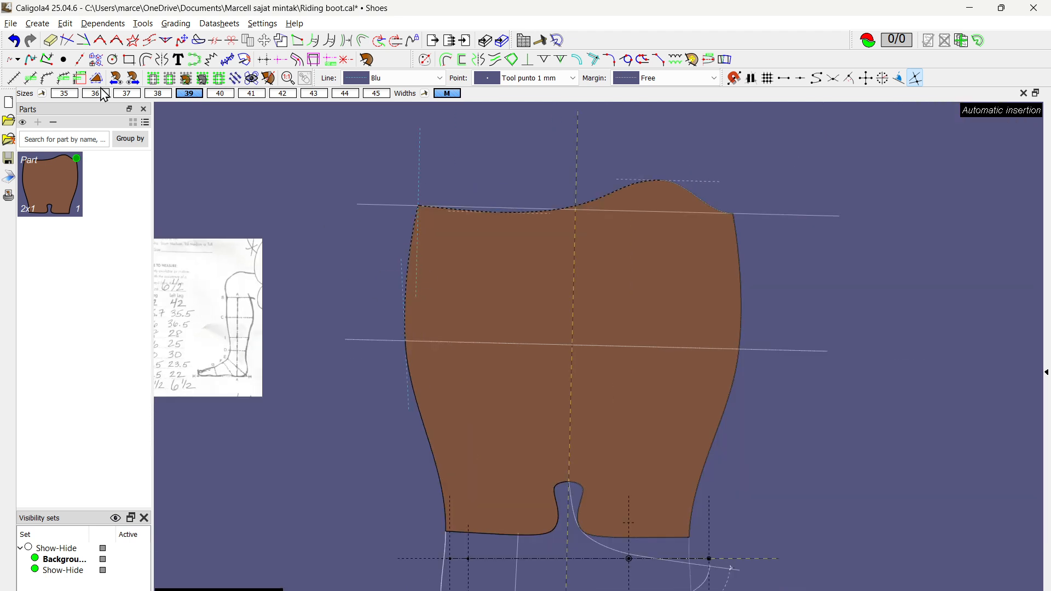
Step: Display the part nested in all sizes, align the nest at the top of the cutout, and examine the top line
click(41, 93)
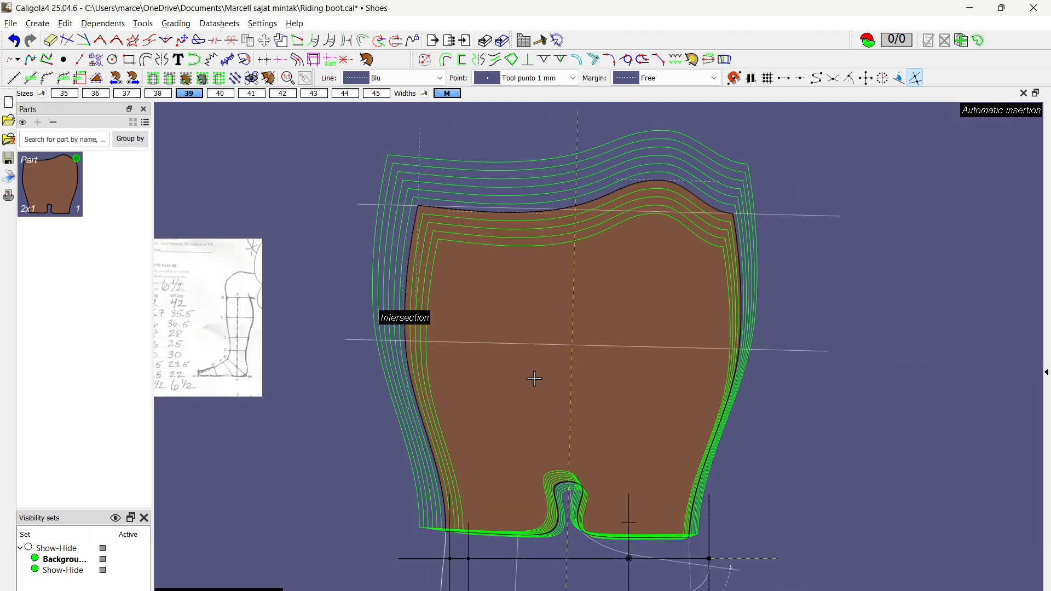
click(569, 480)
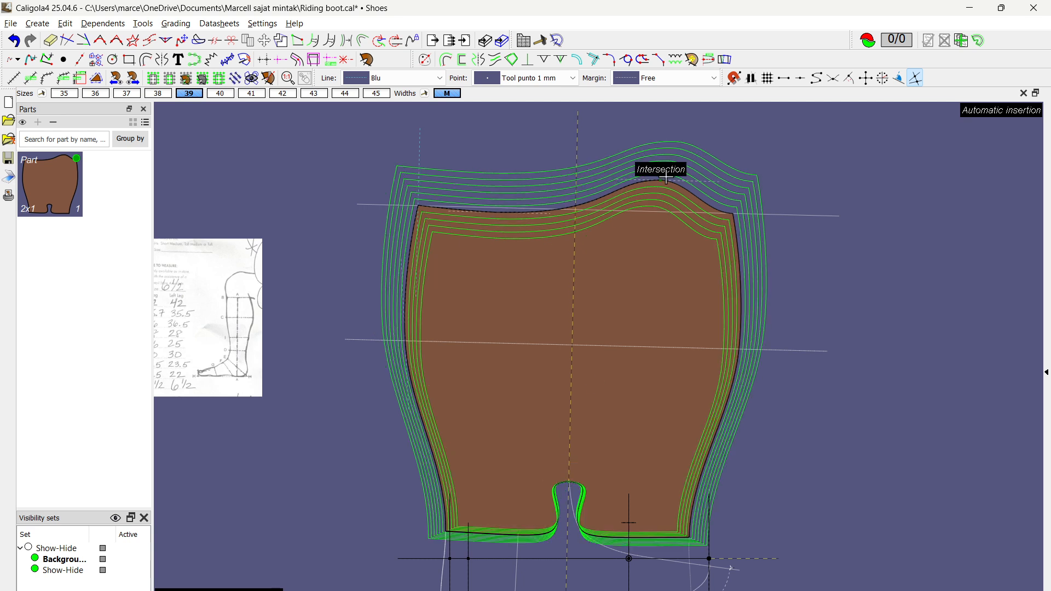
scroll(659, 162, up, 3)
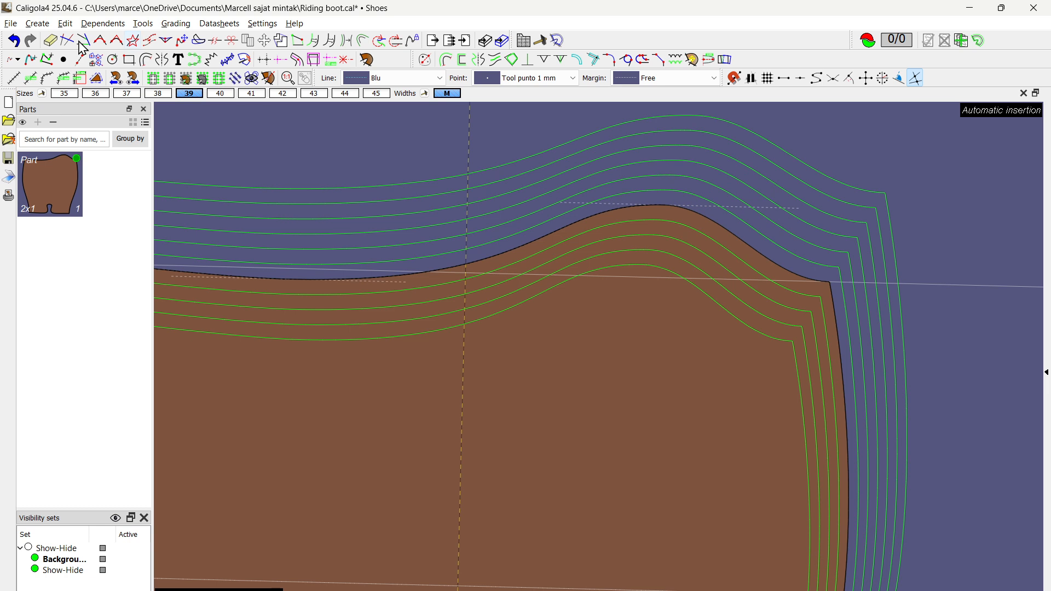
scroll(507, 271, down, 4)
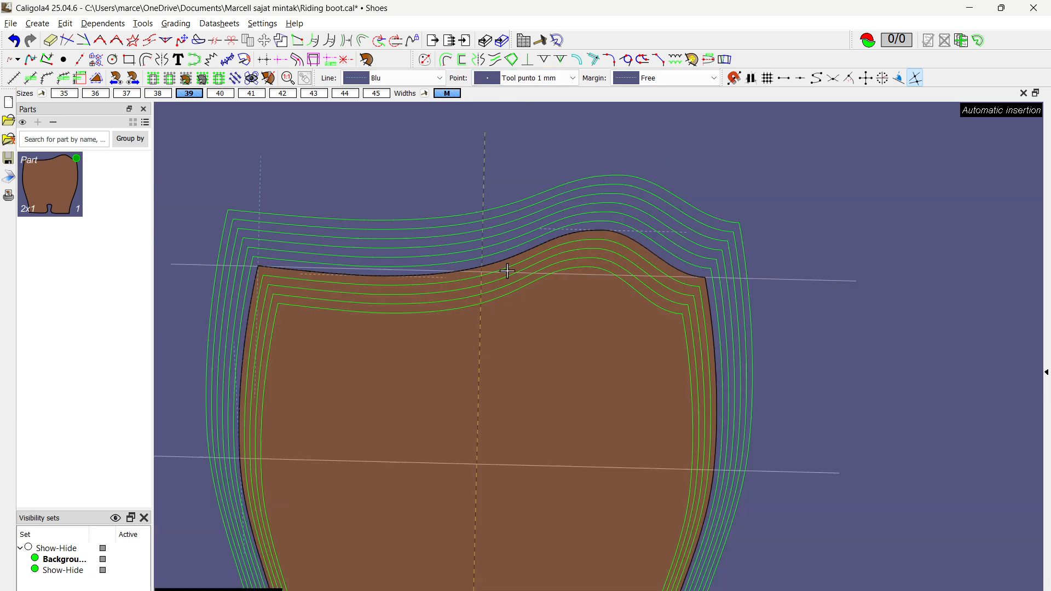
middle_drag(549, 418, 545, 279)
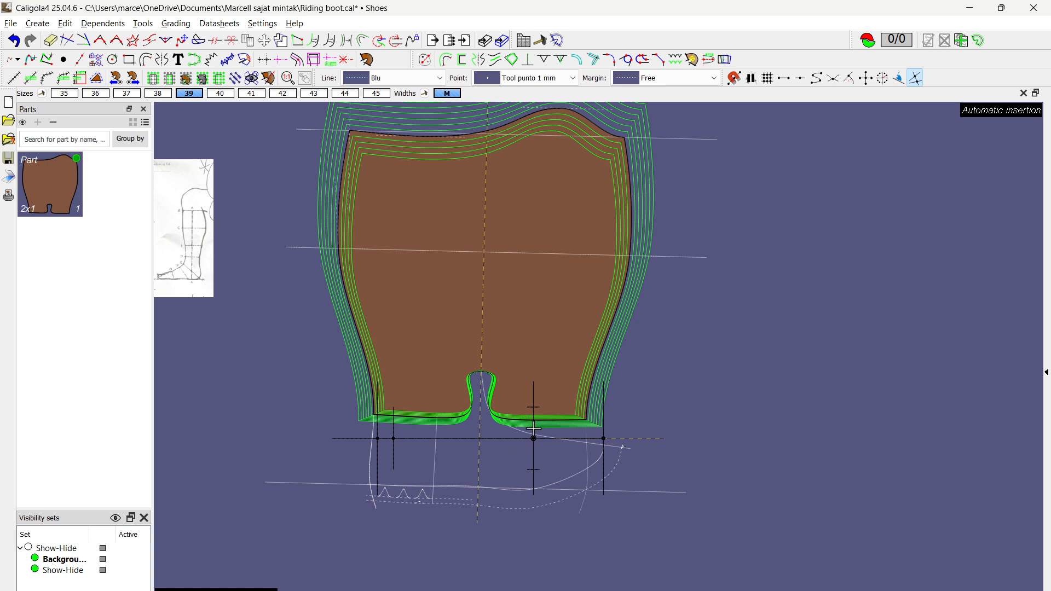
Step: Realign the nested sizes at a mark on the base grading axis, examine the top line's height grading, and hide the nest
click(533, 470)
middle_drag(657, 393, 681, 464)
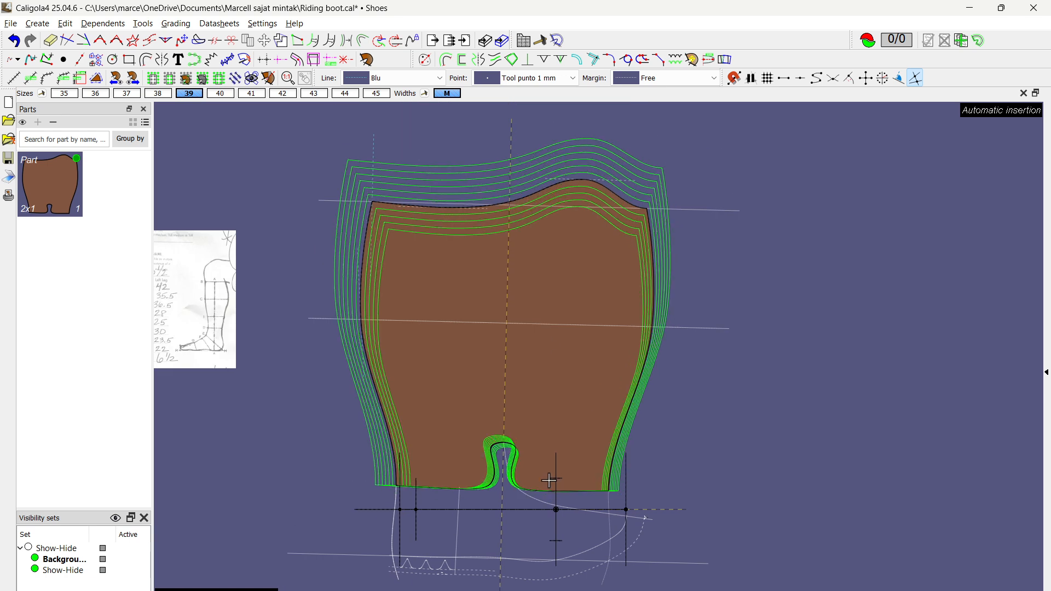
scroll(536, 170, up, 2)
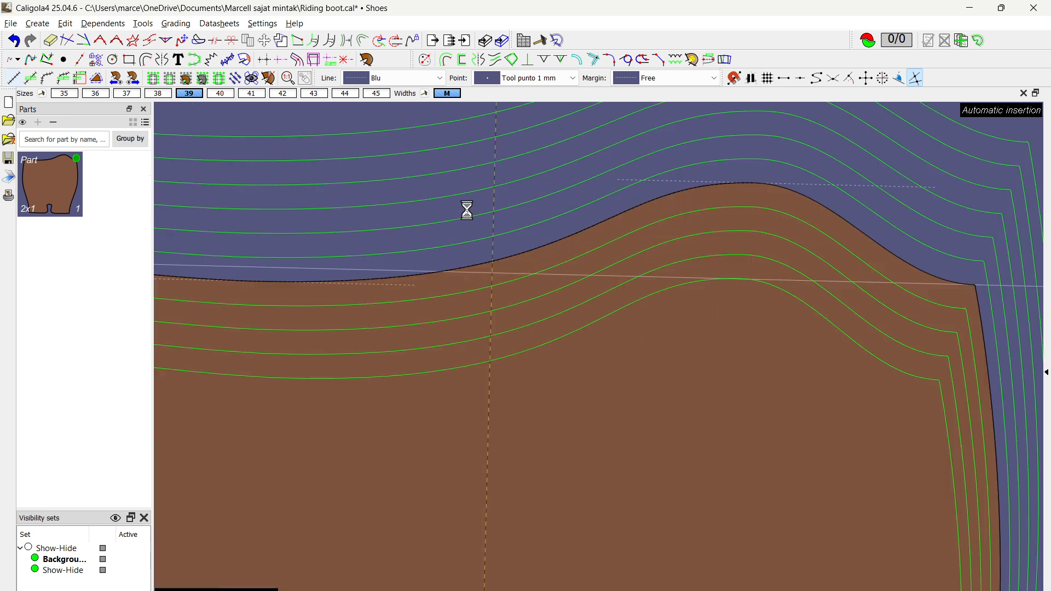
click(748, 112)
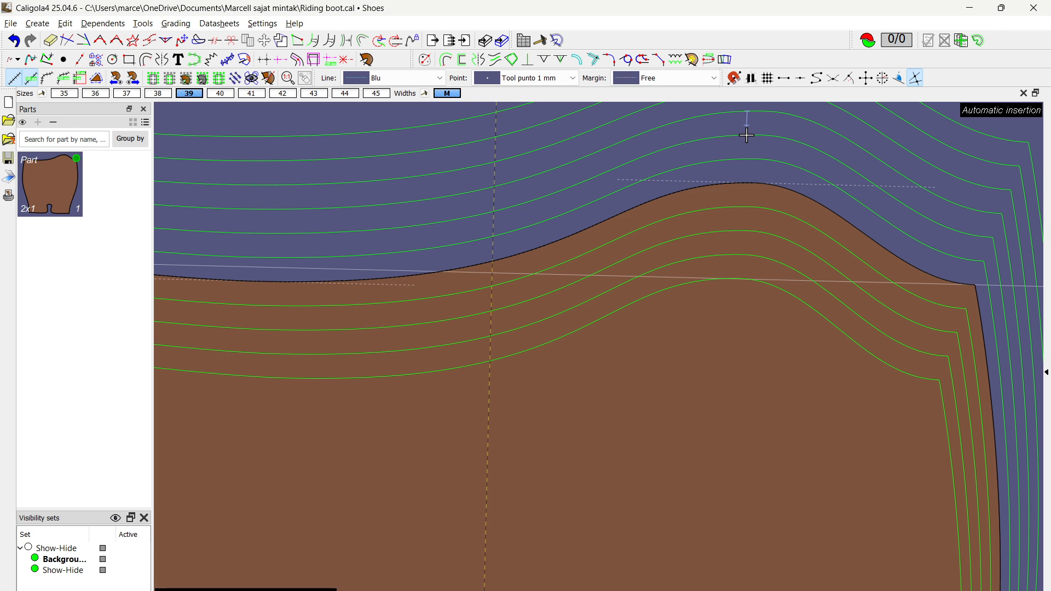
key(Escape)
scroll(713, 219, down, 4)
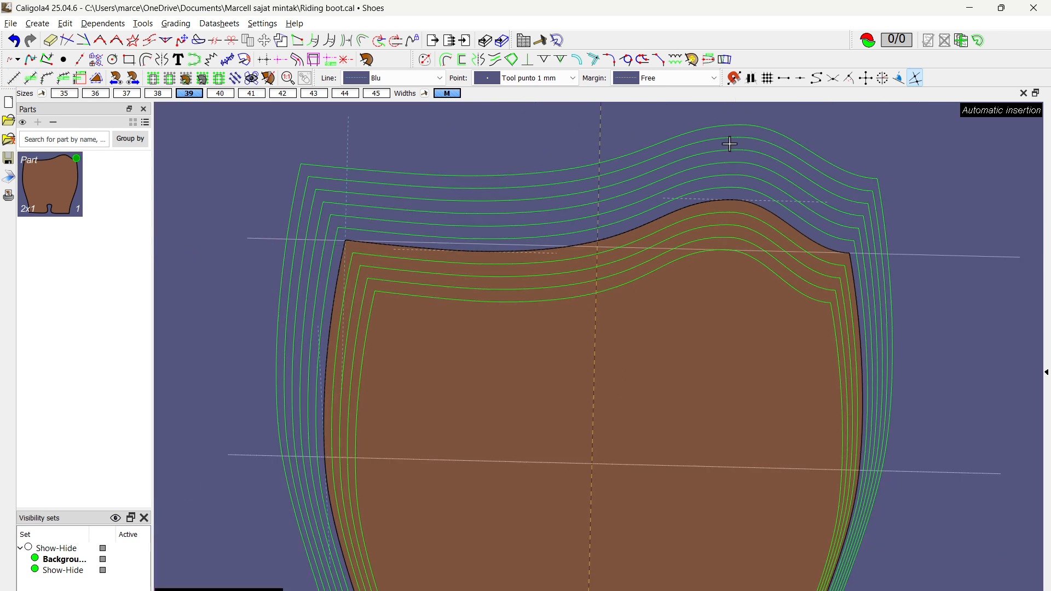
scroll(732, 288, down, 3)
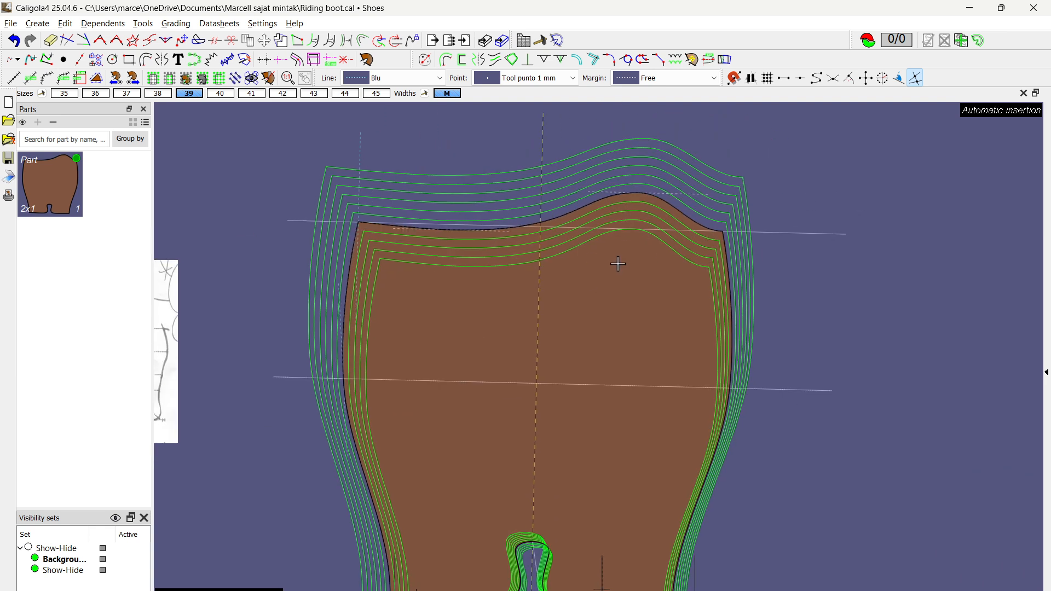
key(Escape)
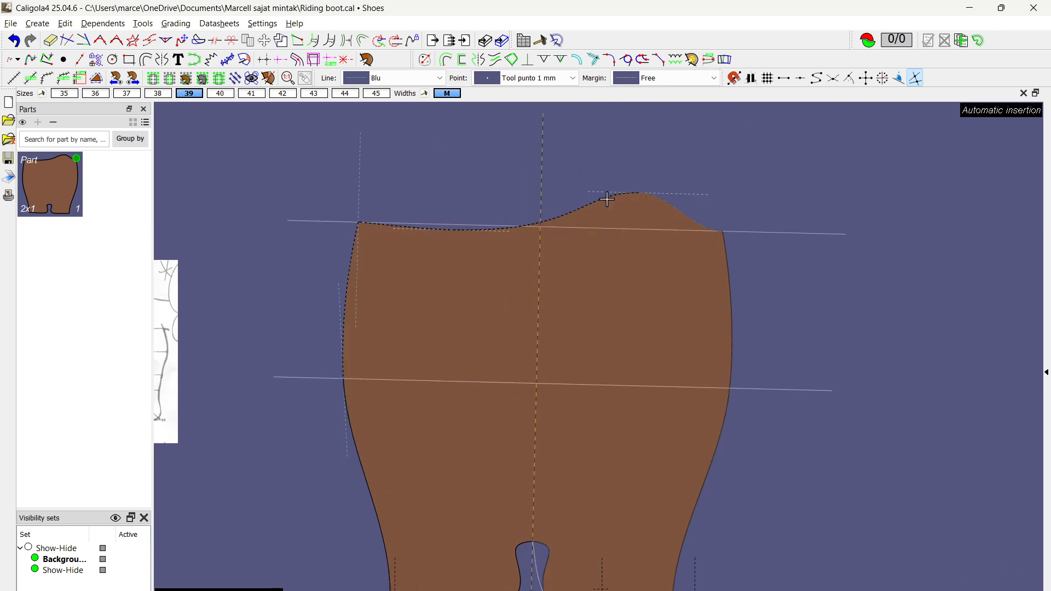
Step: Place a secondary grade axis where the dashed centre line meets the horizontal base axis, and hold its width-direction increment
scroll(607, 199, down, 3)
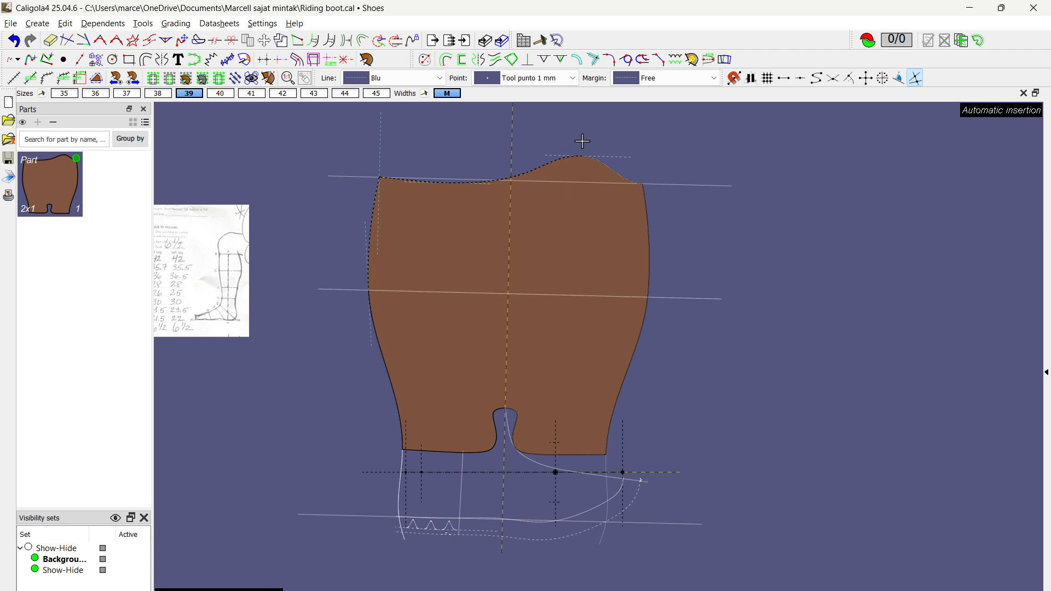
click(281, 60)
click(502, 473)
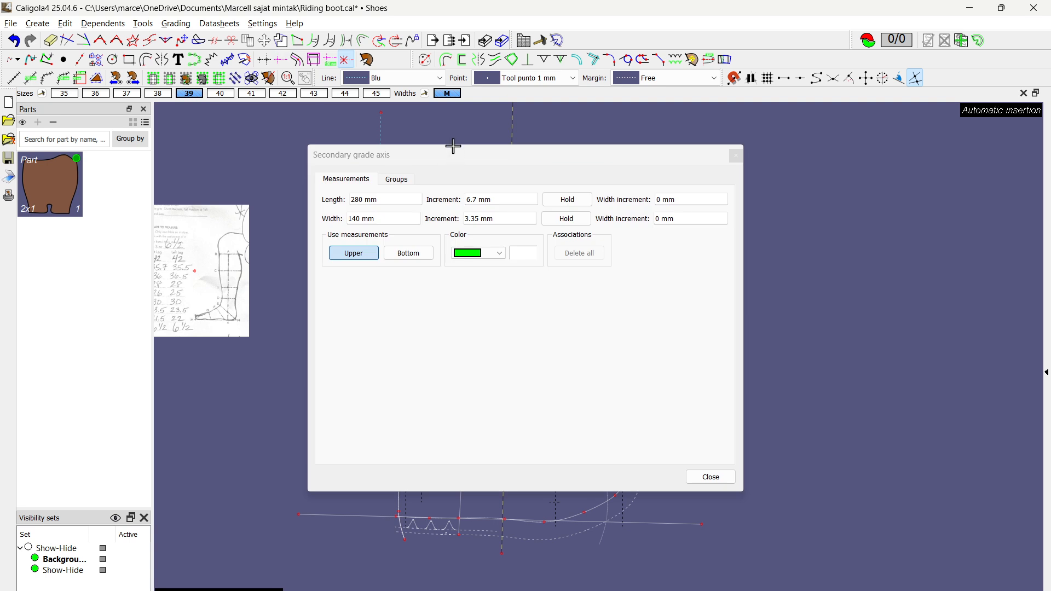
drag(534, 158, 677, 192)
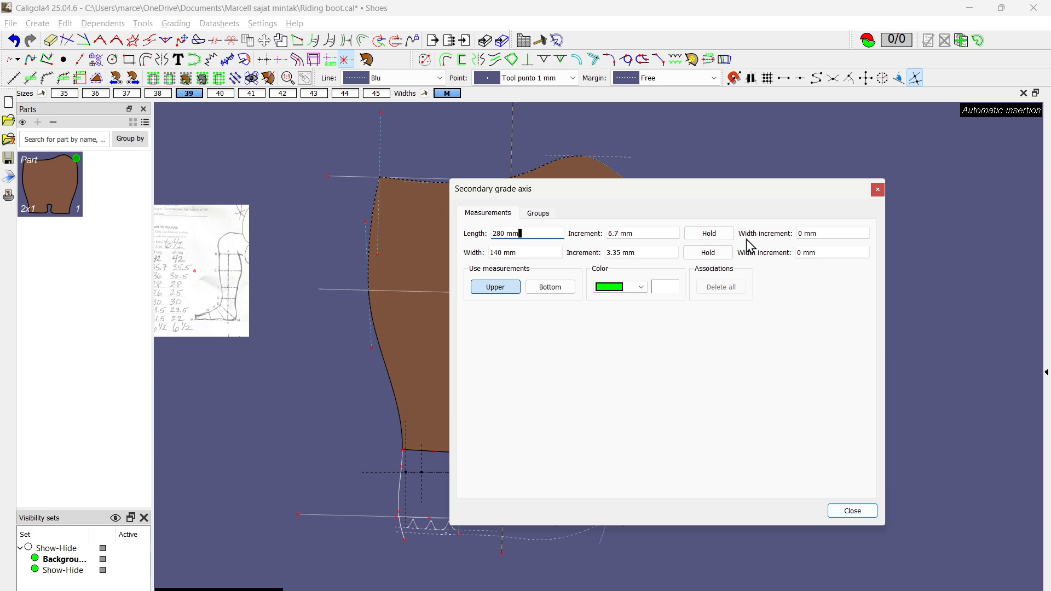
click(709, 254)
click(853, 511)
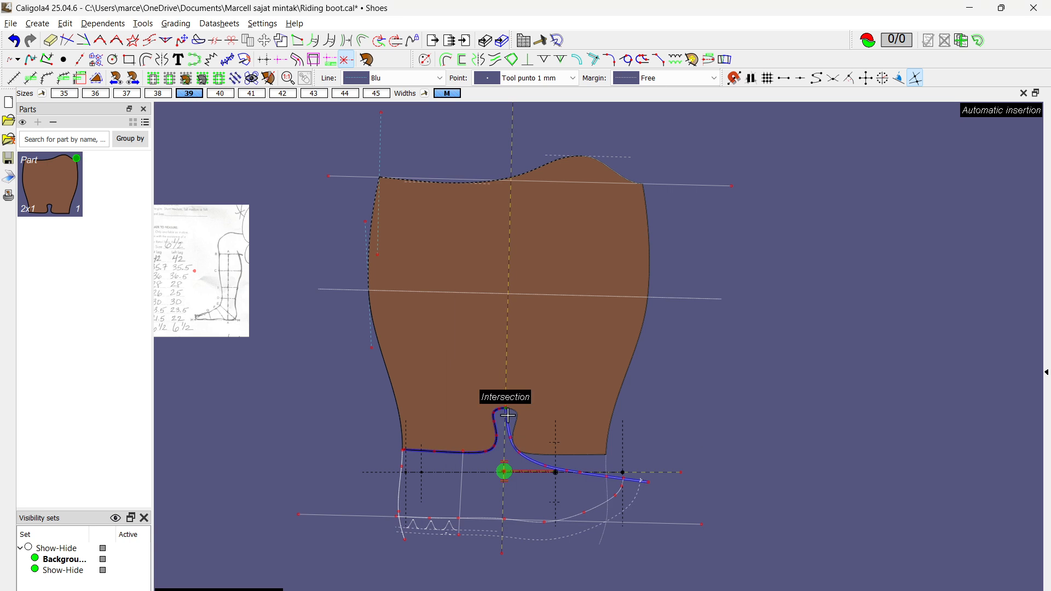
Step: Associate the straight guide line across the shaft's top edge with the secondary grade axis
scroll(521, 496, up, 5)
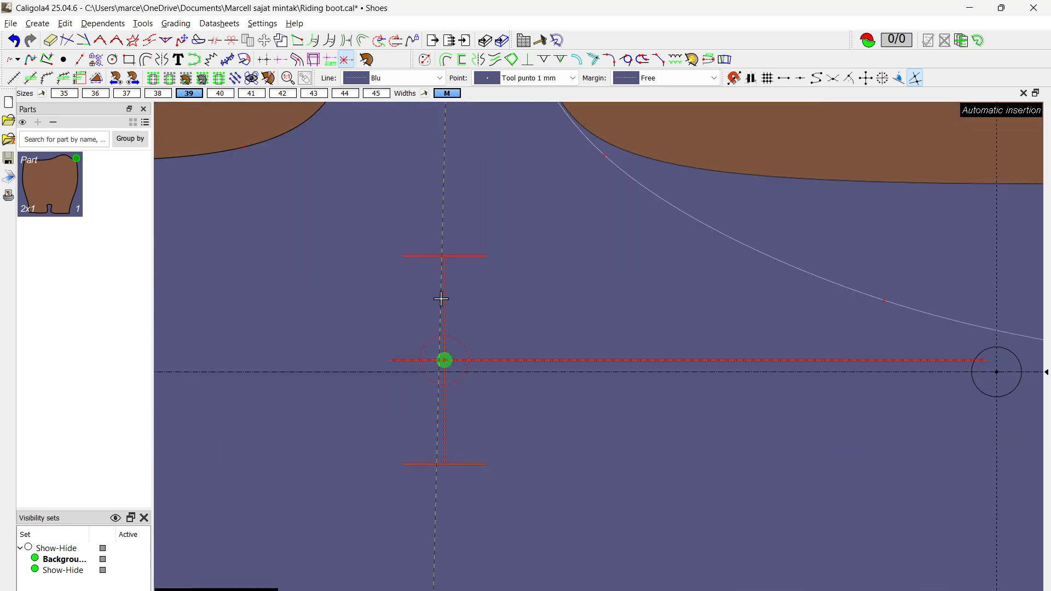
scroll(464, 471, down, 5)
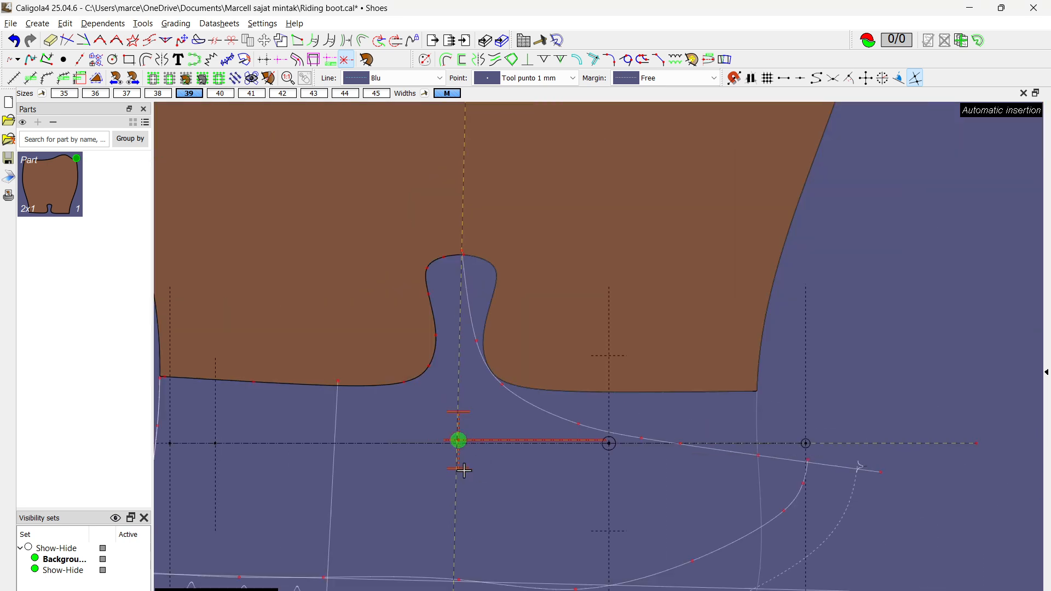
scroll(460, 454, down, 2)
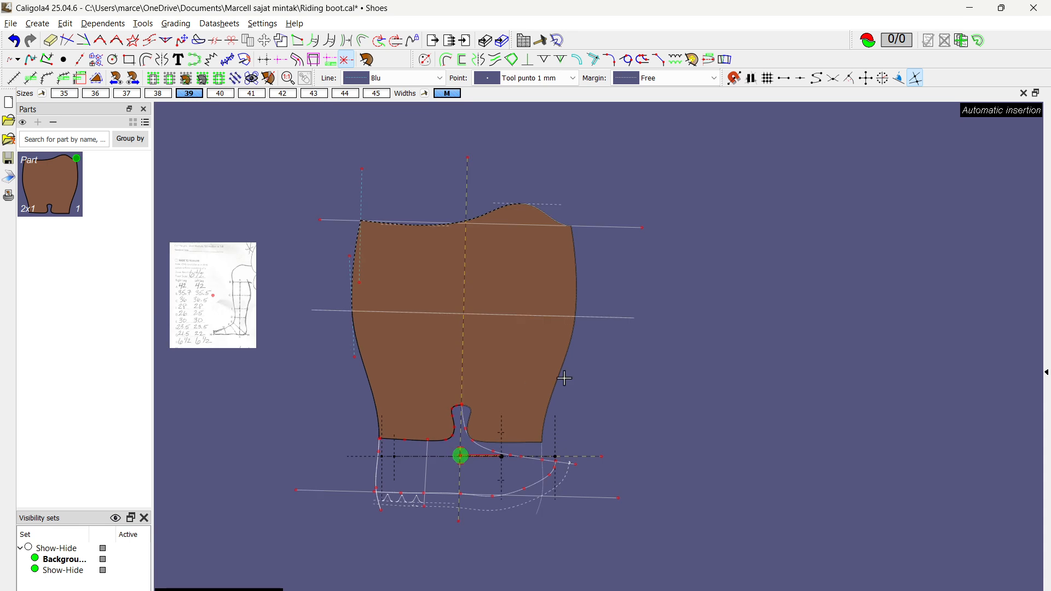
scroll(486, 216, up, 5)
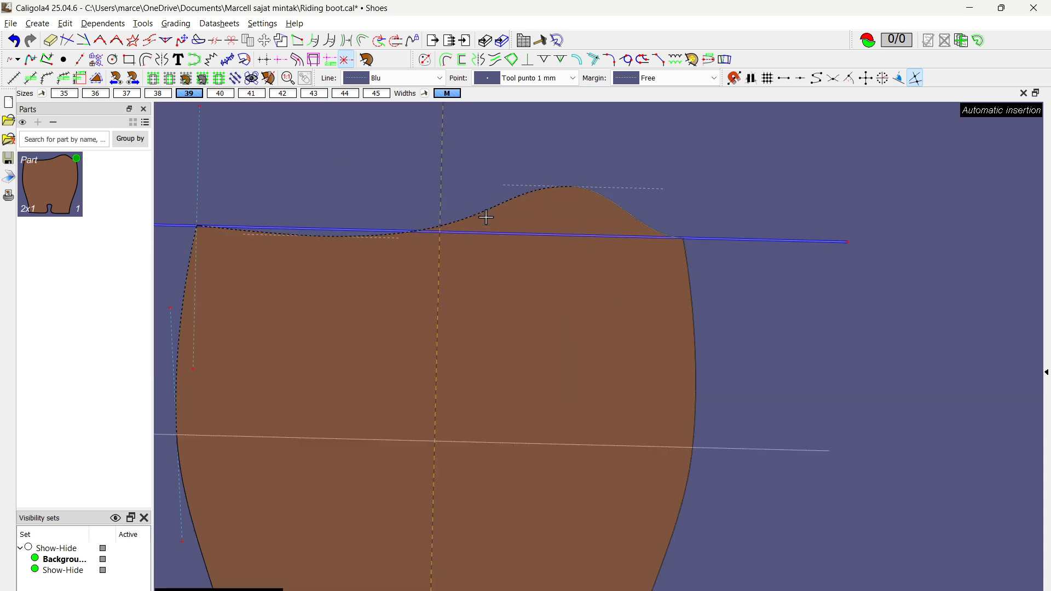
click(740, 240)
scroll(744, 350, down, 3)
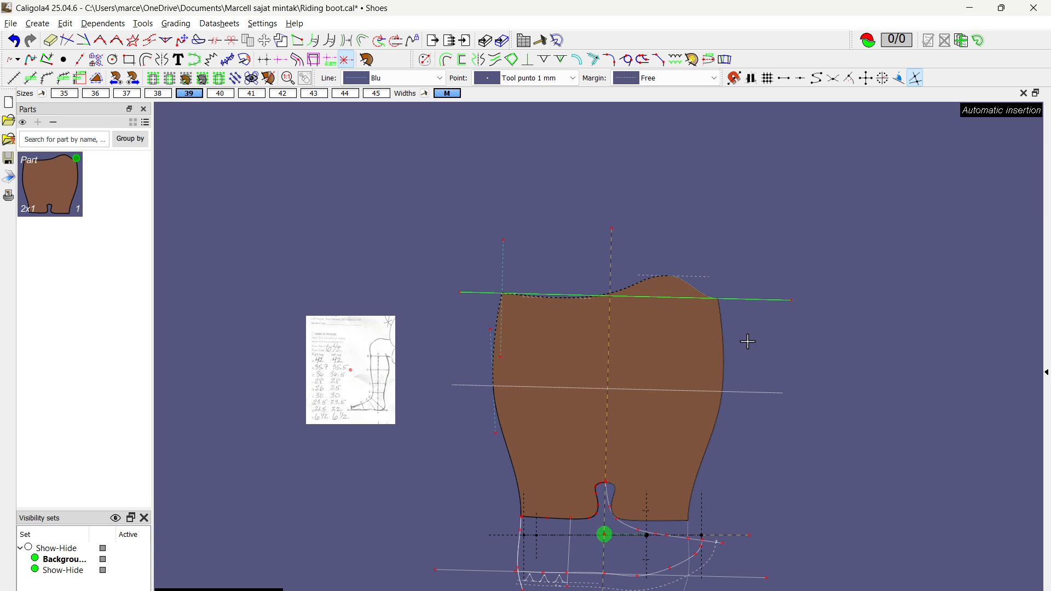
scroll(812, 463, down, 1)
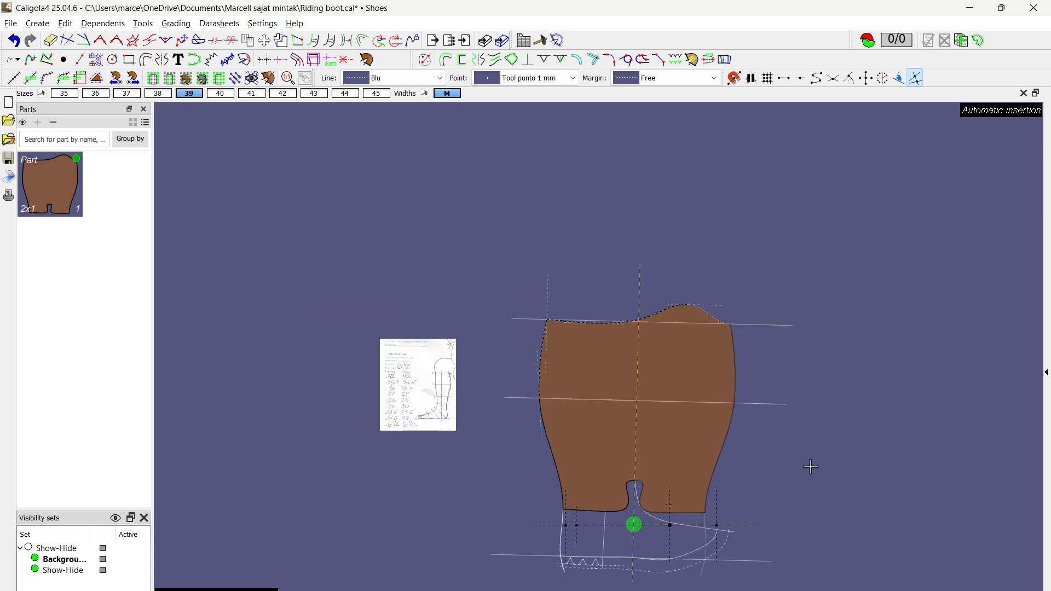
Step: Display the part nested in all sizes again and examine how the top edge and cutout grade with the secondary axis
middle_drag(812, 462, 652, 380)
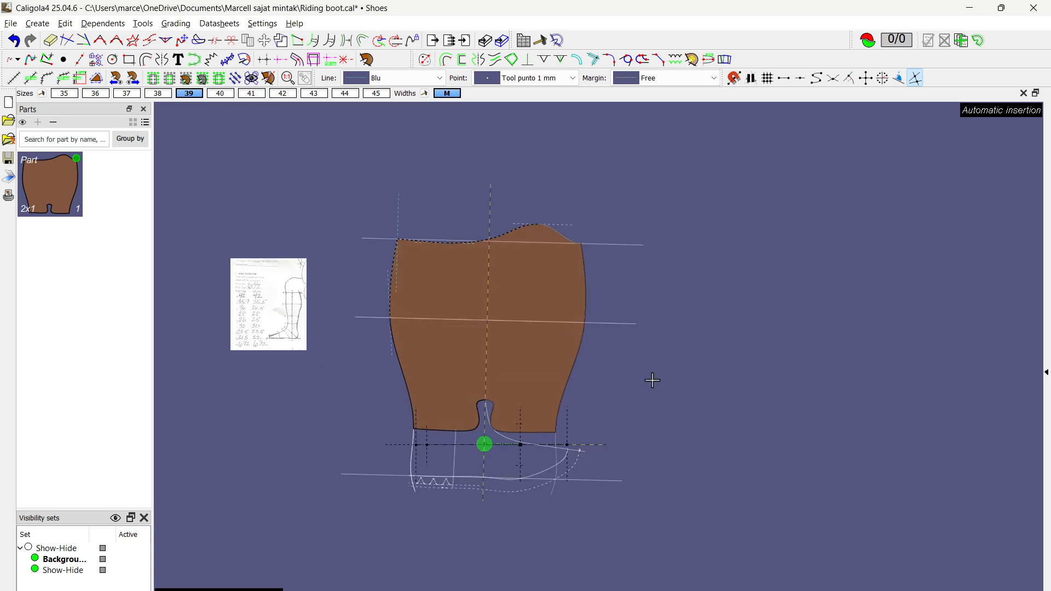
click(42, 93)
scroll(485, 443, up, 3)
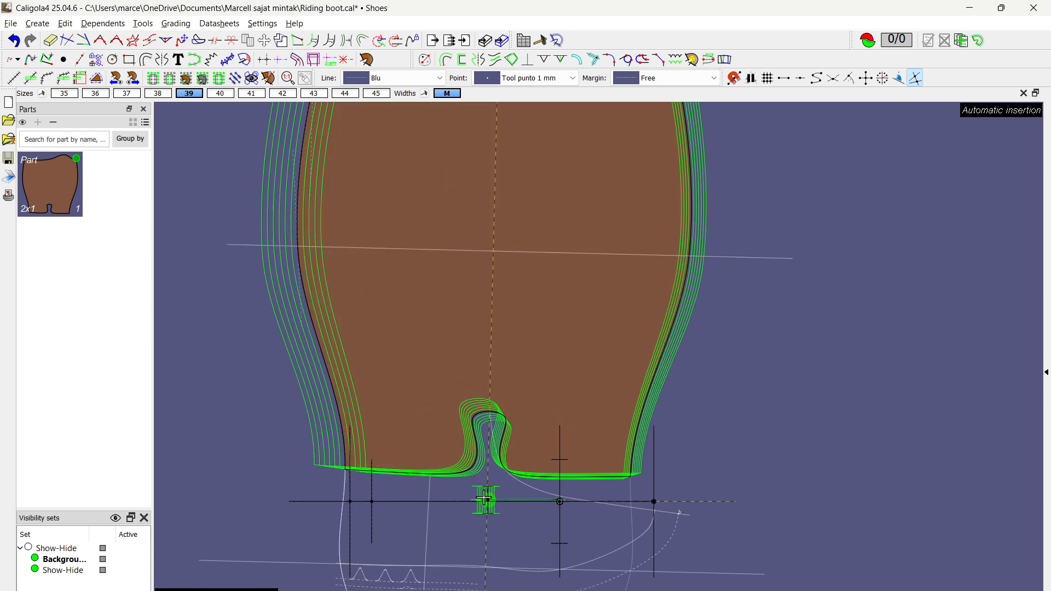
scroll(486, 502, down, 4)
scroll(496, 224, up, 4)
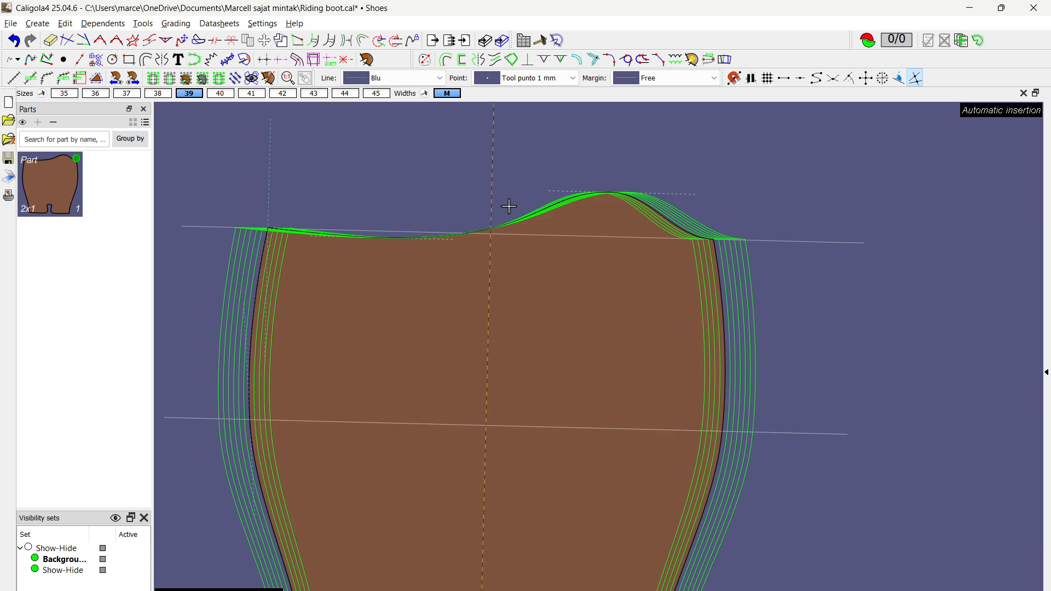
scroll(492, 232, down, 2)
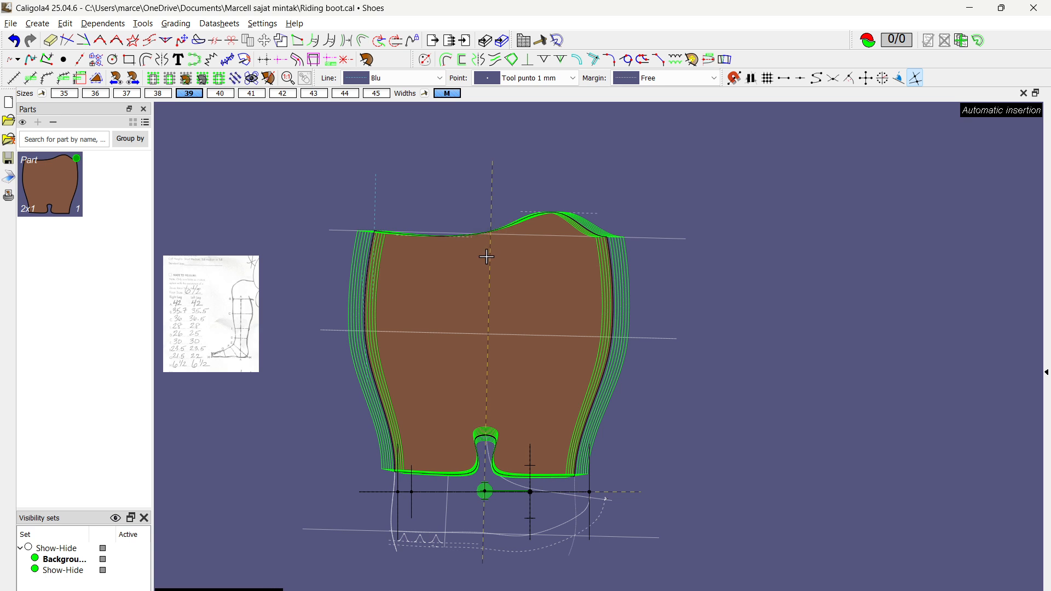
Step: Inspect the nested sizes along the shaft's top line, side edges and cutout for height and width grading
scroll(486, 243, up, 2)
scroll(487, 250, down, 3)
scroll(534, 298, up, 1)
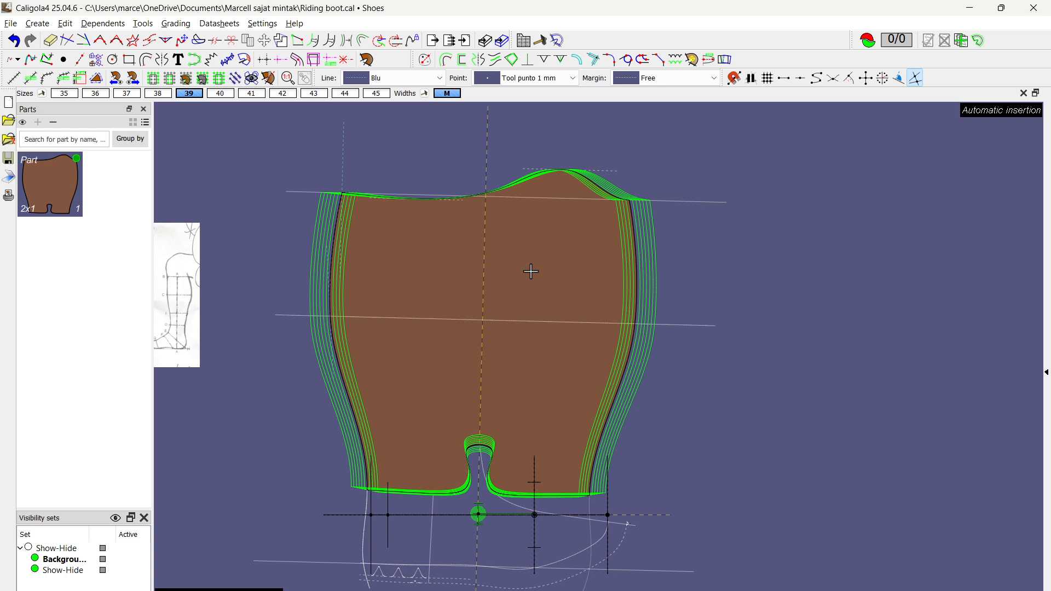
scroll(554, 169, up, 2)
scroll(514, 194, down, 2)
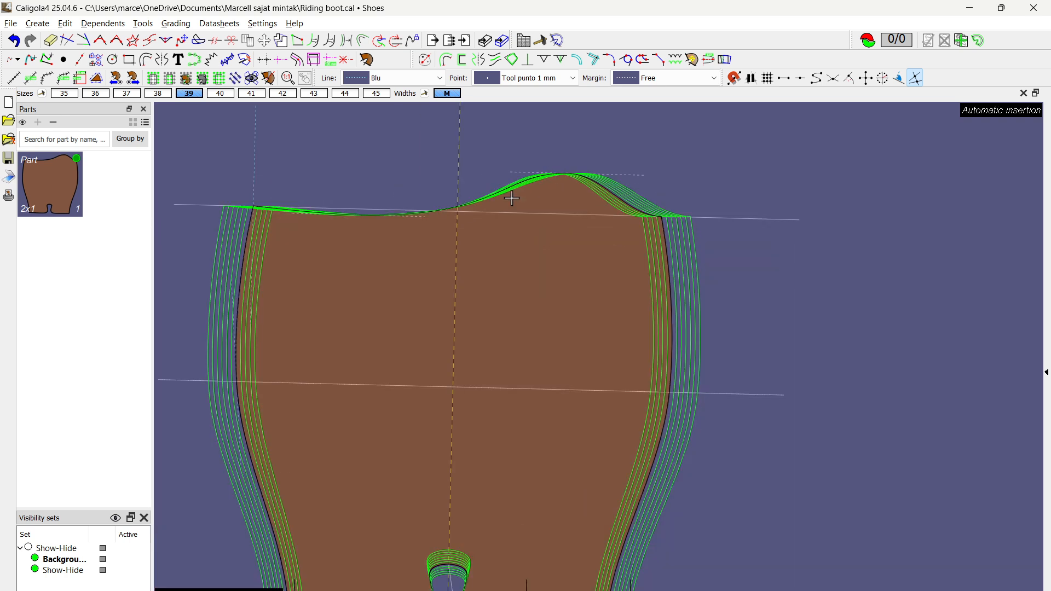
scroll(446, 212, down, 1)
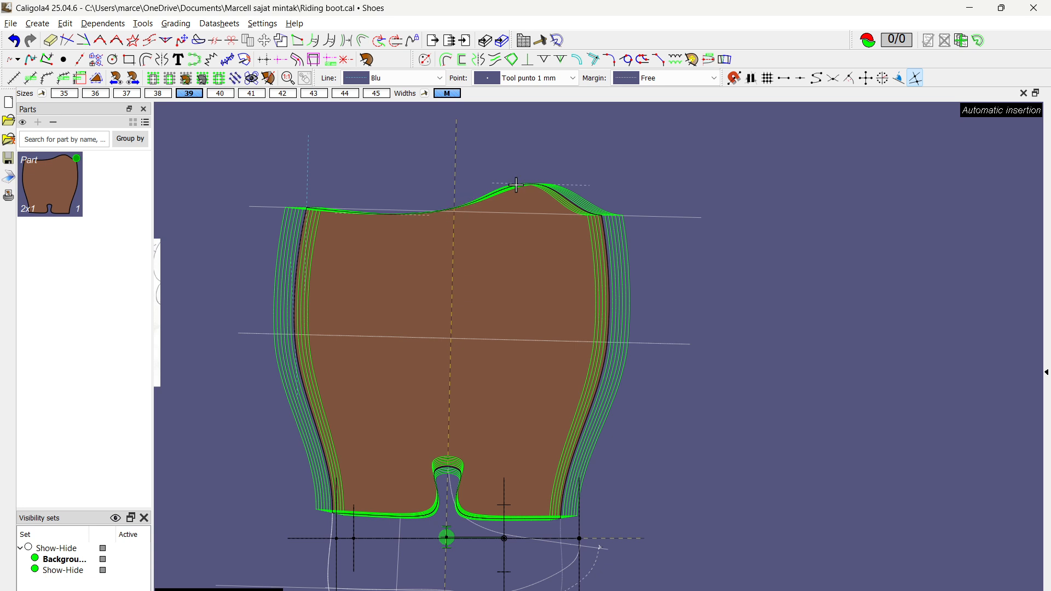
scroll(435, 213, up, 1)
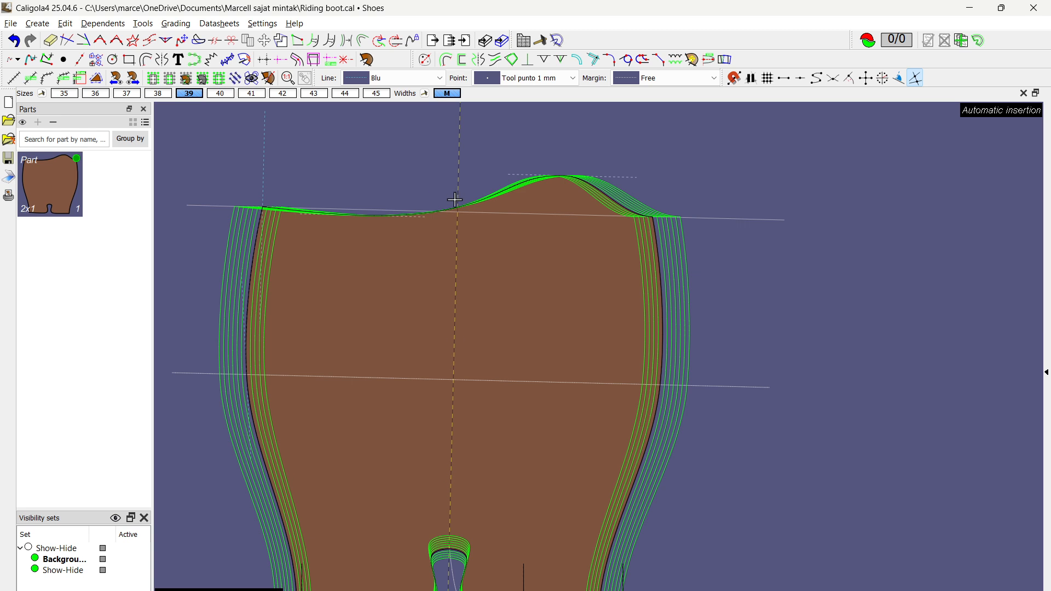
scroll(454, 202, down, 2)
scroll(474, 277, up, 1)
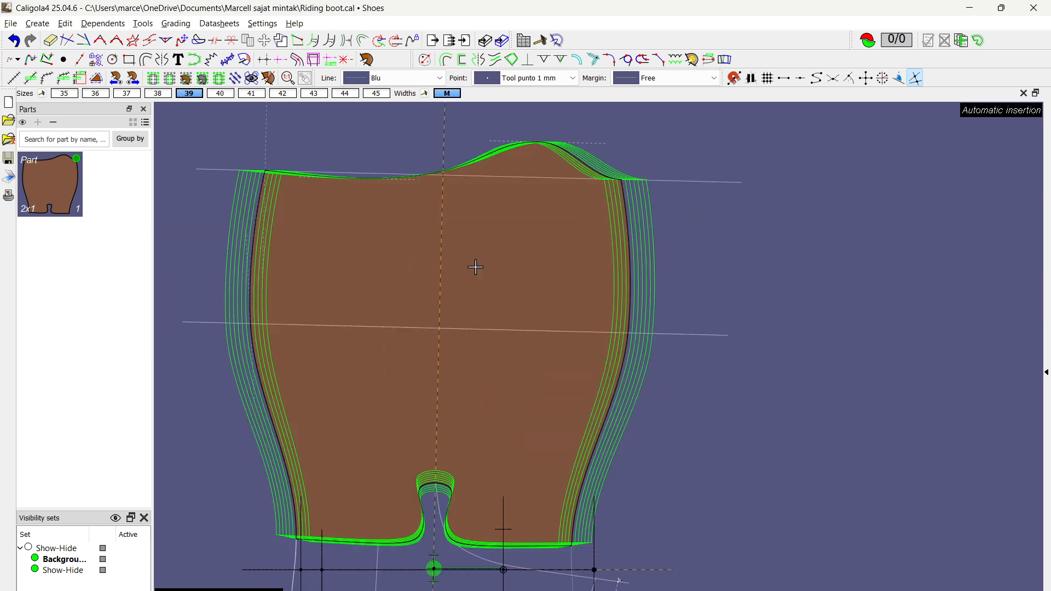
middle_drag(510, 294, 522, 327)
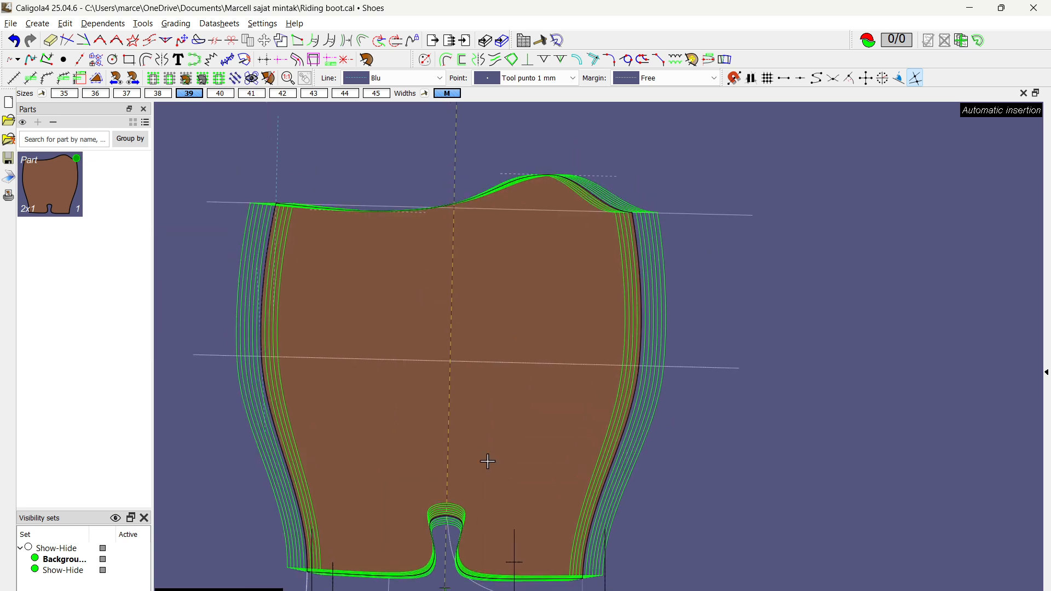
Step: Realign the nested sizes where the centre line meets the cutout's top and examine the top line's grading
click(446, 516)
scroll(465, 325, down, 1)
scroll(517, 209, up, 3)
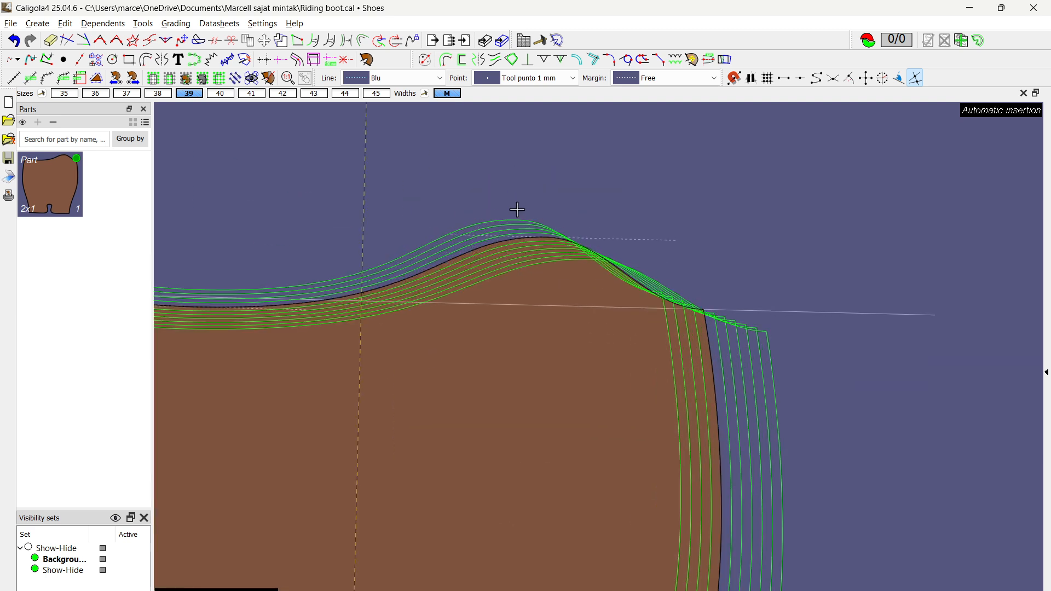
scroll(524, 412, down, 3)
middle_drag(508, 436, 501, 289)
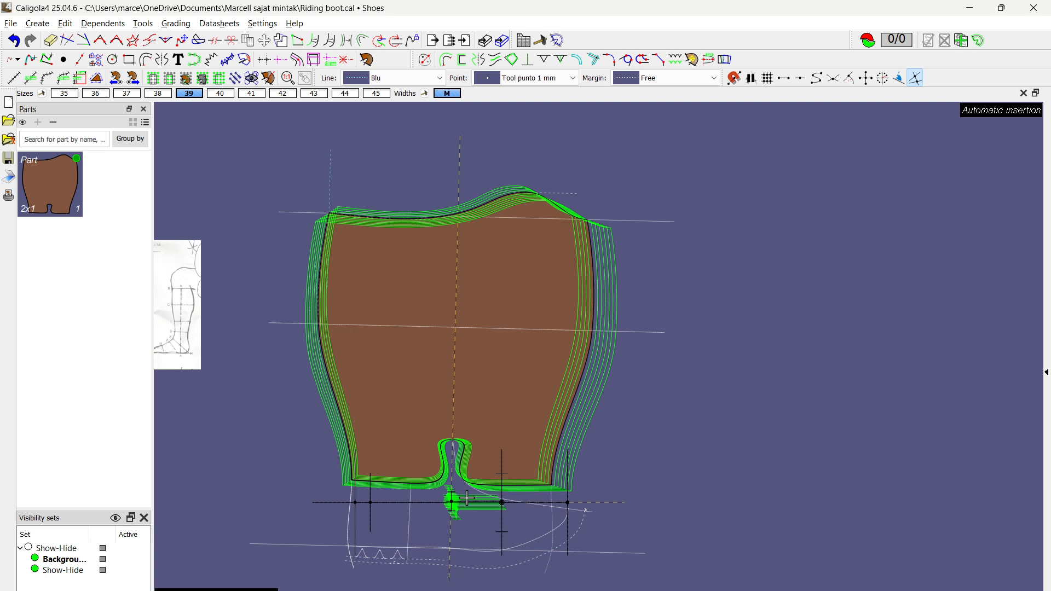
Step: Realign the nested sizes at the secondary grade axis origin, inspect the top edge's front corner, and hide the nest
click(446, 502)
scroll(560, 222, up, 3)
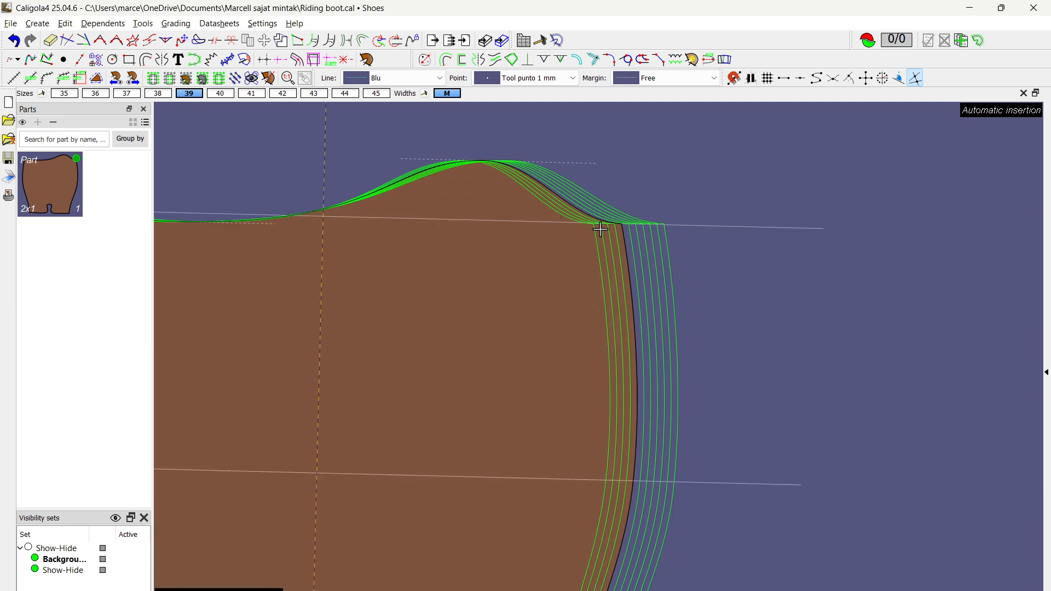
scroll(672, 236, down, 3)
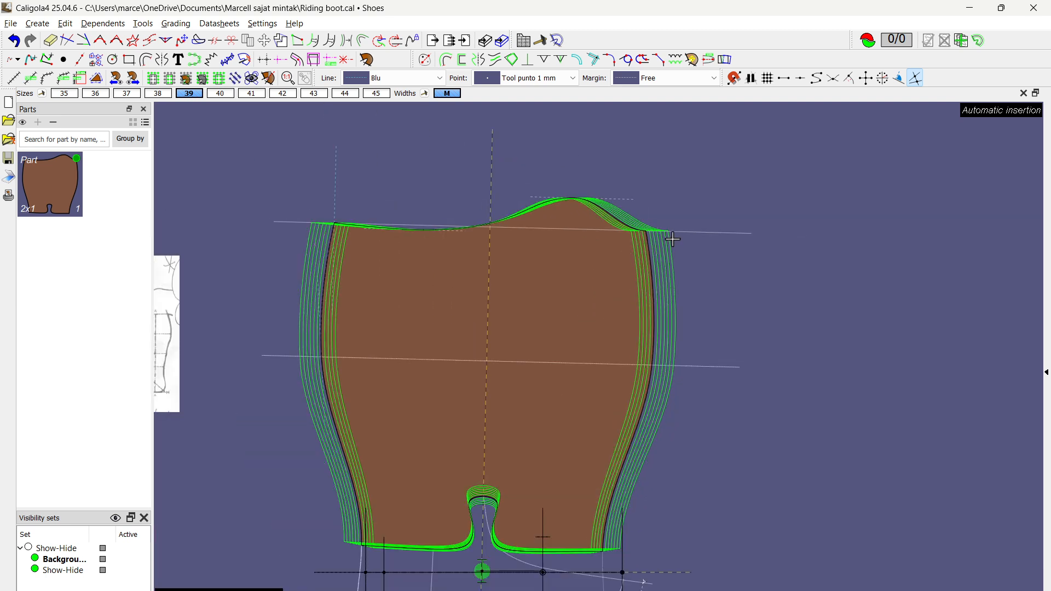
scroll(492, 241, up, 2)
scroll(493, 240, down, 1)
right_click(539, 275)
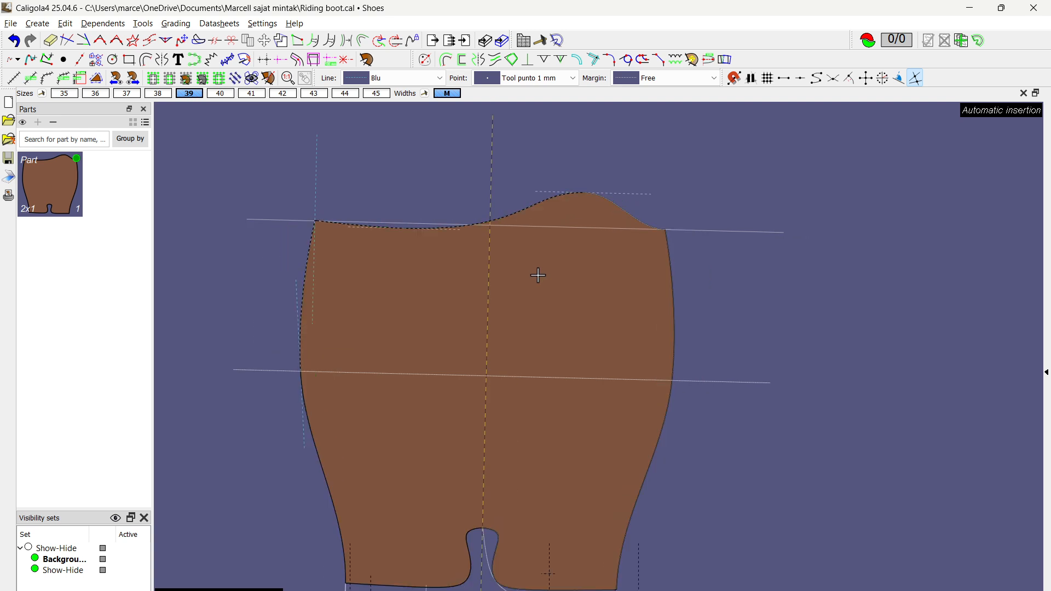
Step: Set the secondary grade axis's width-direction increment to 2 mm
middle_drag(554, 456, 512, 404)
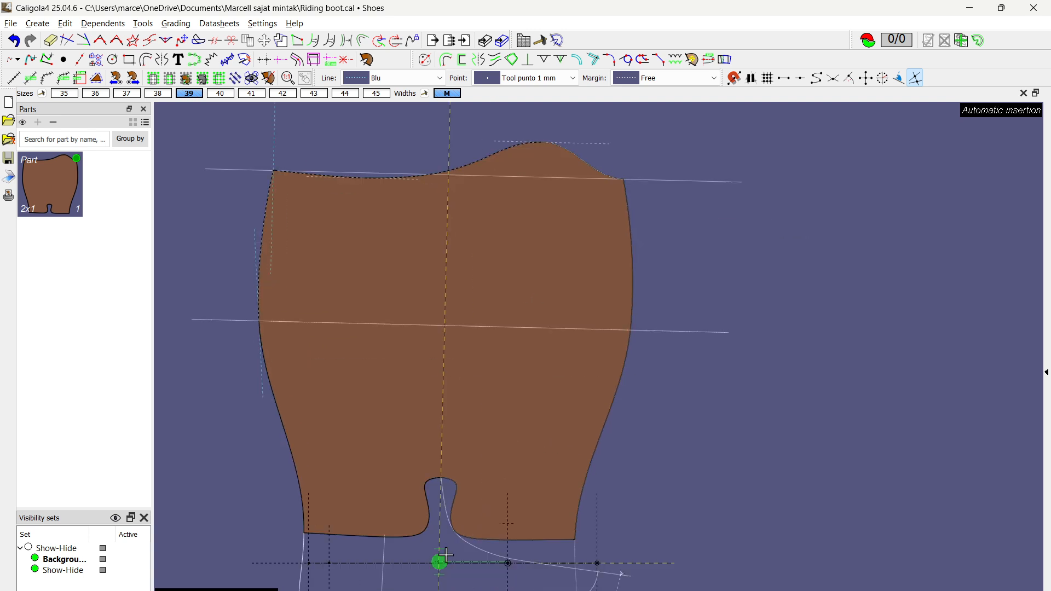
scroll(493, 364, up, 1)
scroll(490, 383, down, 1)
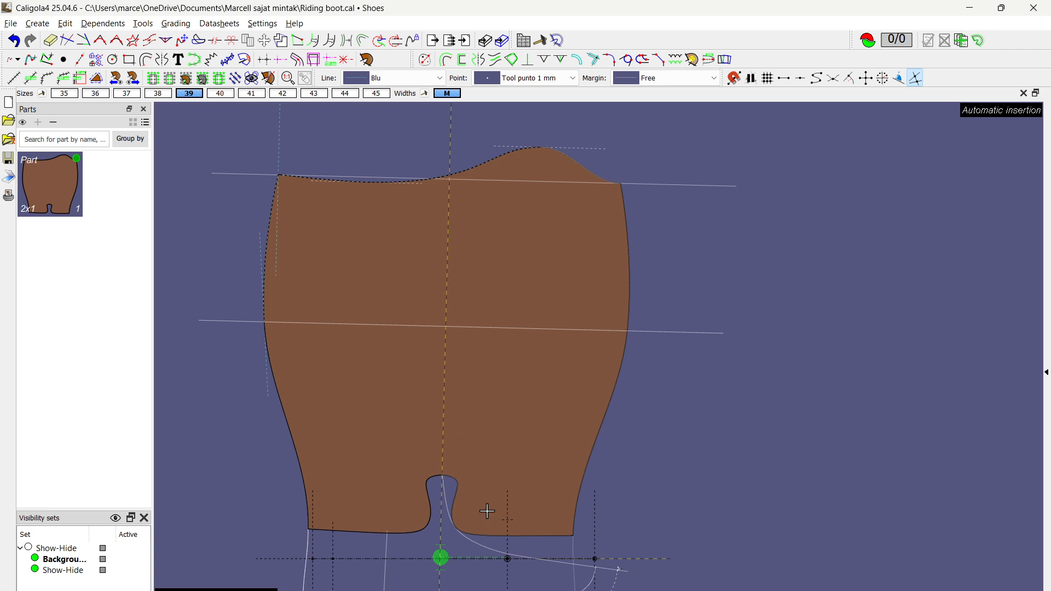
scroll(442, 457, up, 6)
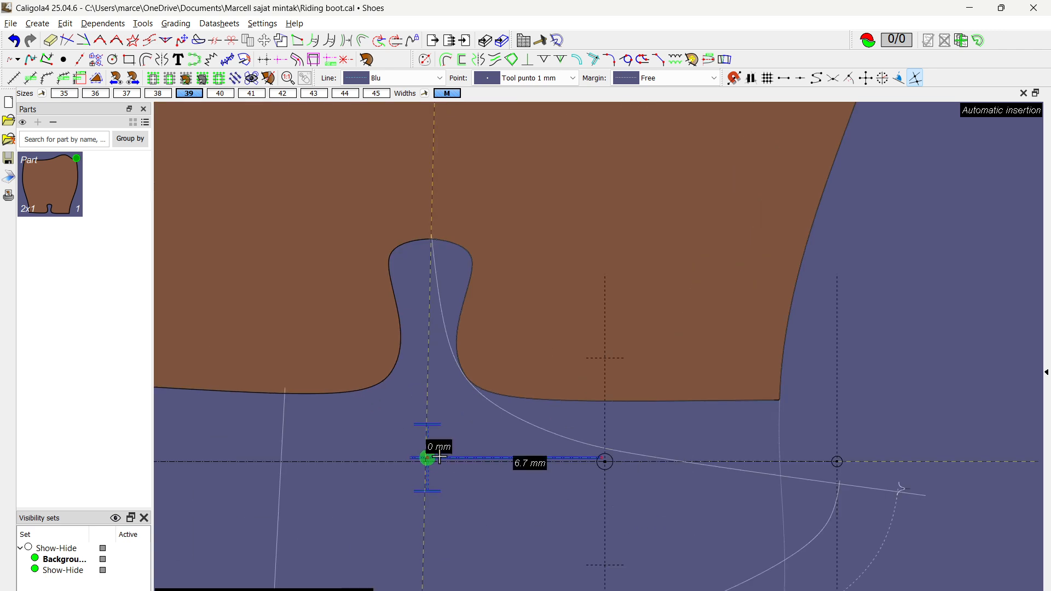
double_click(440, 458)
drag(496, 219, 432, 222)
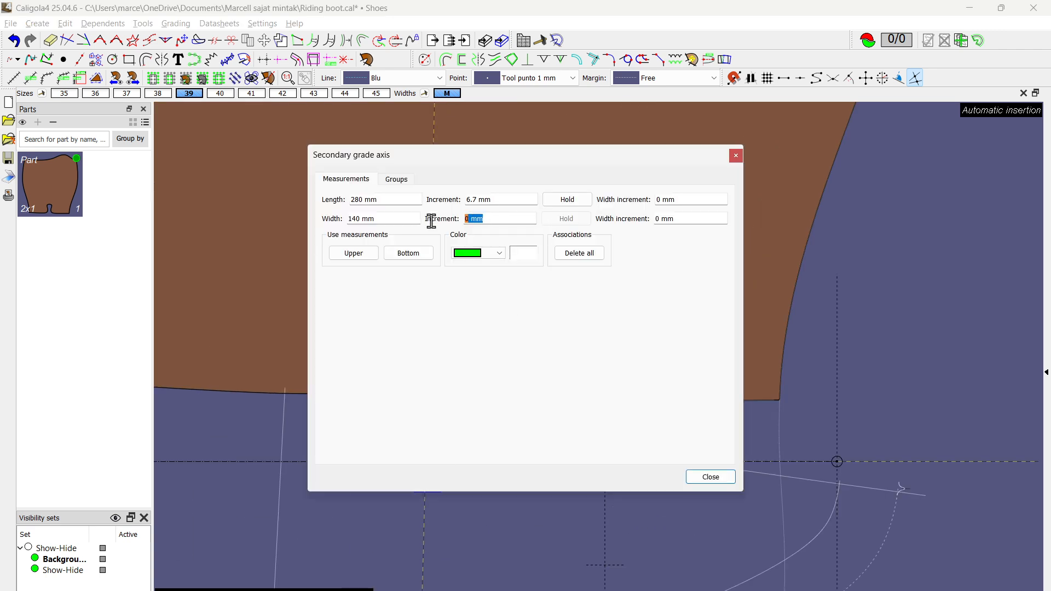
text(2)
click(710, 477)
scroll(586, 352, down, 3)
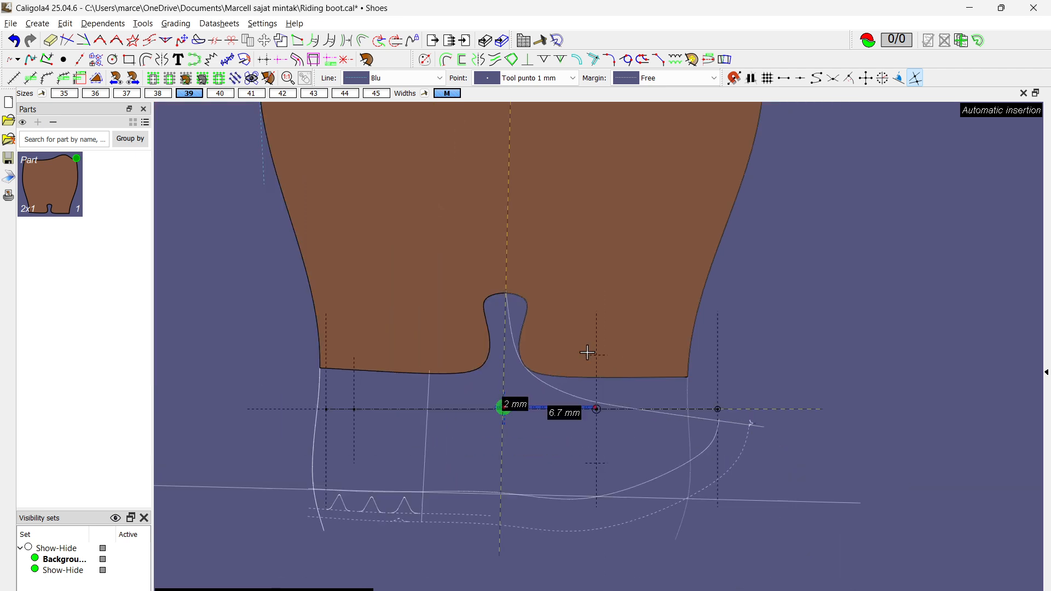
Step: Move the secondary grade axis up along the dashed centre line to the level of the shaft's lower edge and adjust its end point
scroll(495, 446, up, 6)
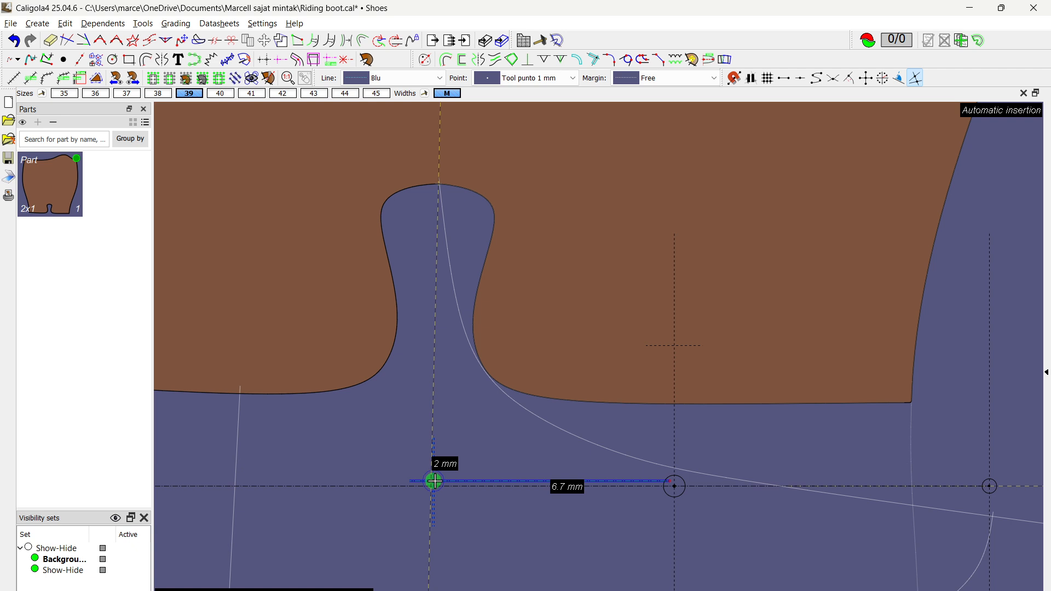
drag(434, 481, 475, 397)
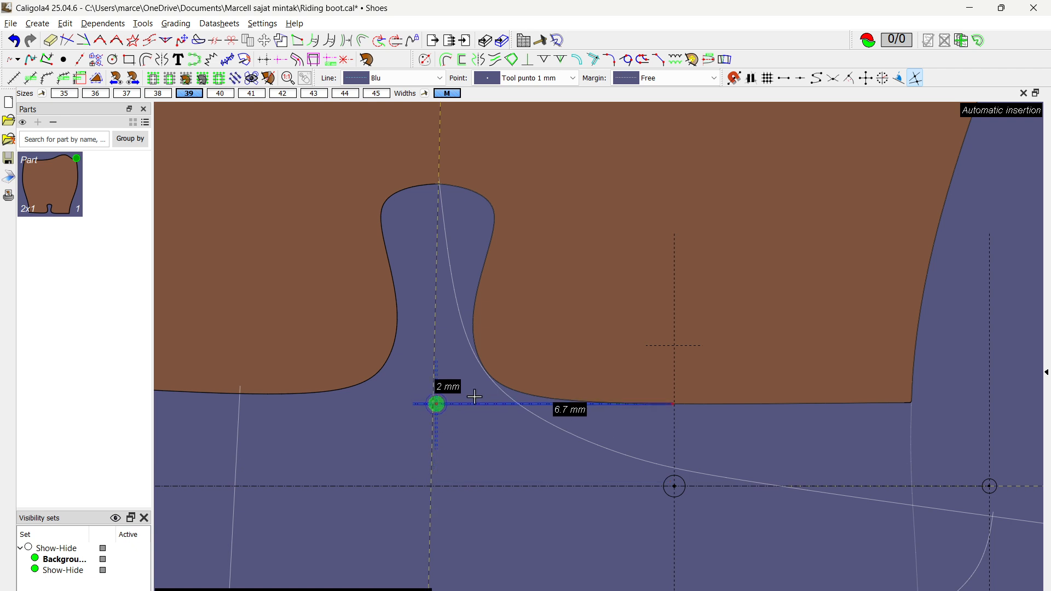
drag(673, 405, 678, 407)
Step: Display the part nested in all sizes, align the sizes at the secondary grade axis origin, and save the file
scroll(706, 426, down, 4)
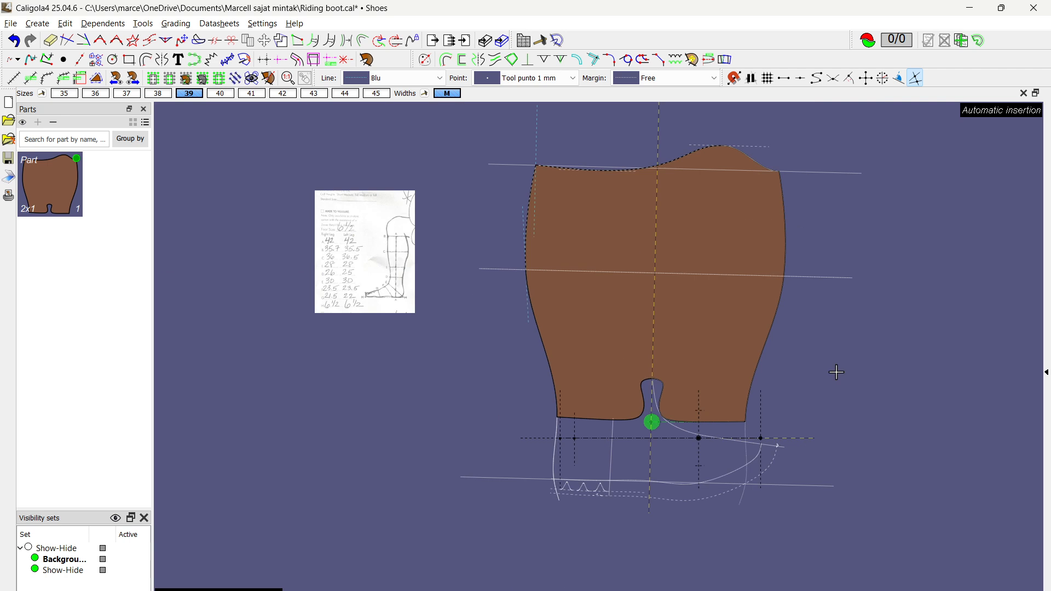
middle_drag(874, 353, 727, 393)
click(42, 93)
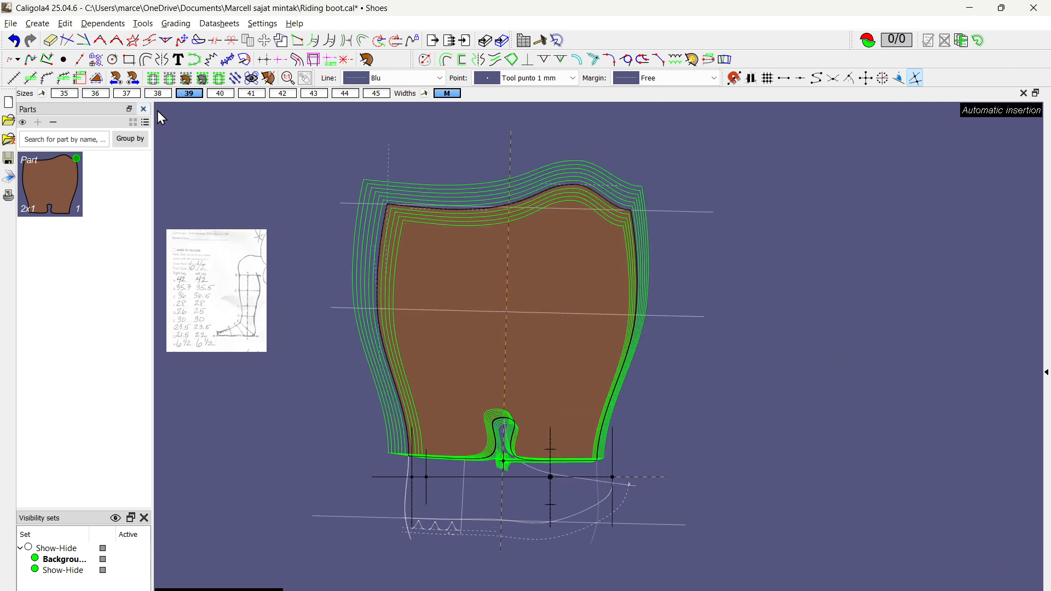
click(504, 461)
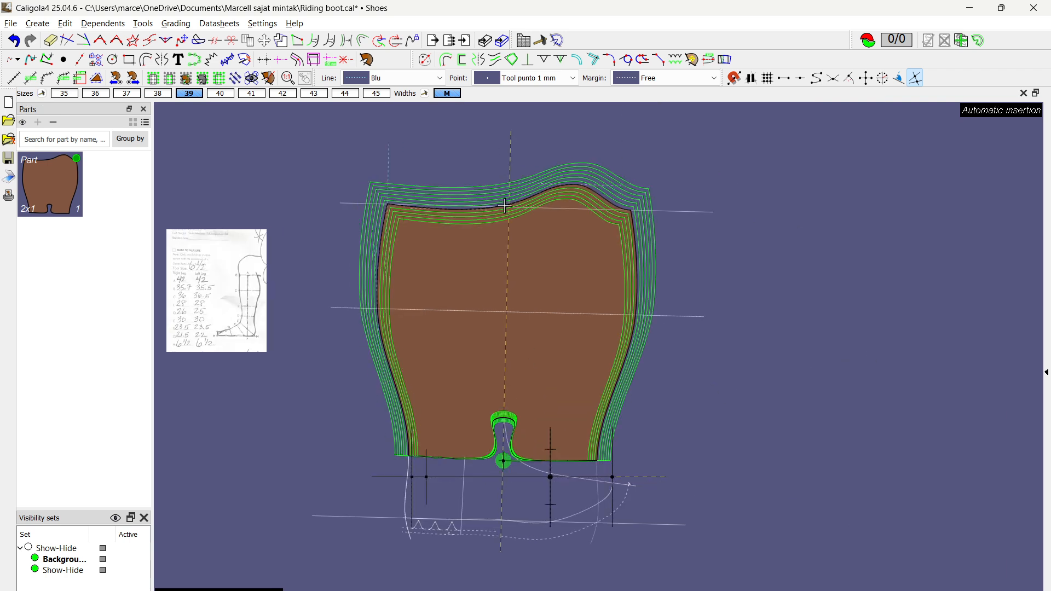
key(ctrl+s)
Step: Check the spacing between the graded top lines near the peak with the Measure tool, and hide the nest
scroll(505, 206, up, 5)
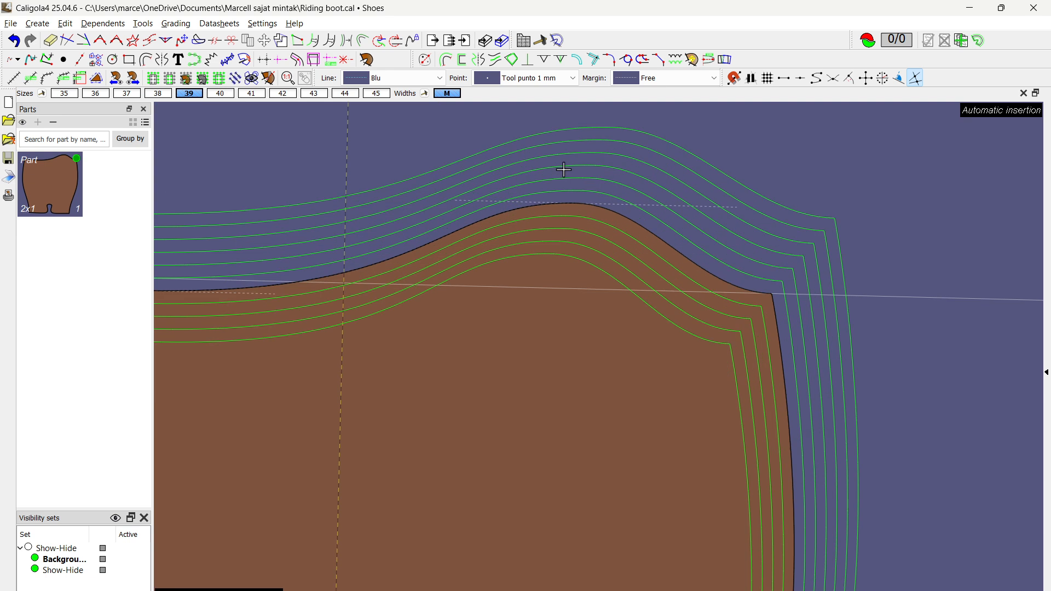
click(15, 76)
scroll(674, 200, up, 3)
scroll(670, 204, up, 1)
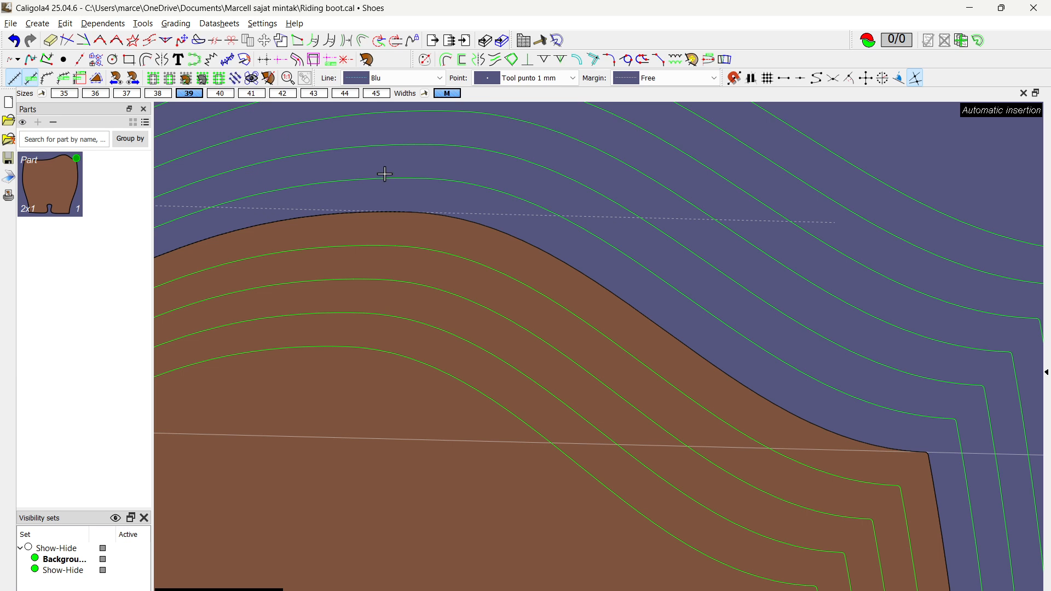
click(385, 176)
key(Escape)
scroll(420, 159, down, 4)
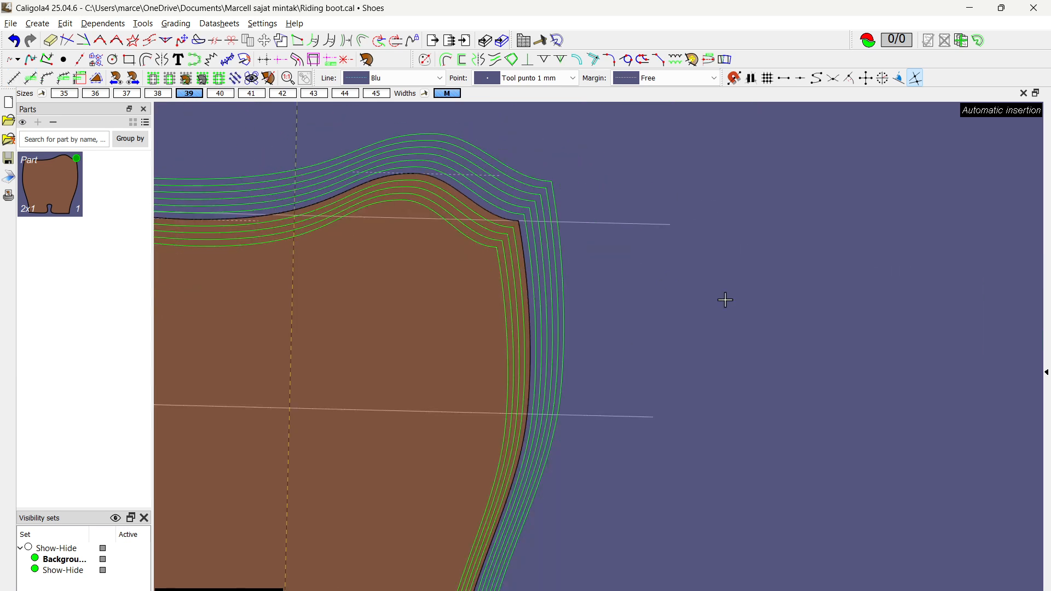
middle_drag(655, 334, 732, 263)
scroll(732, 263, down, 2)
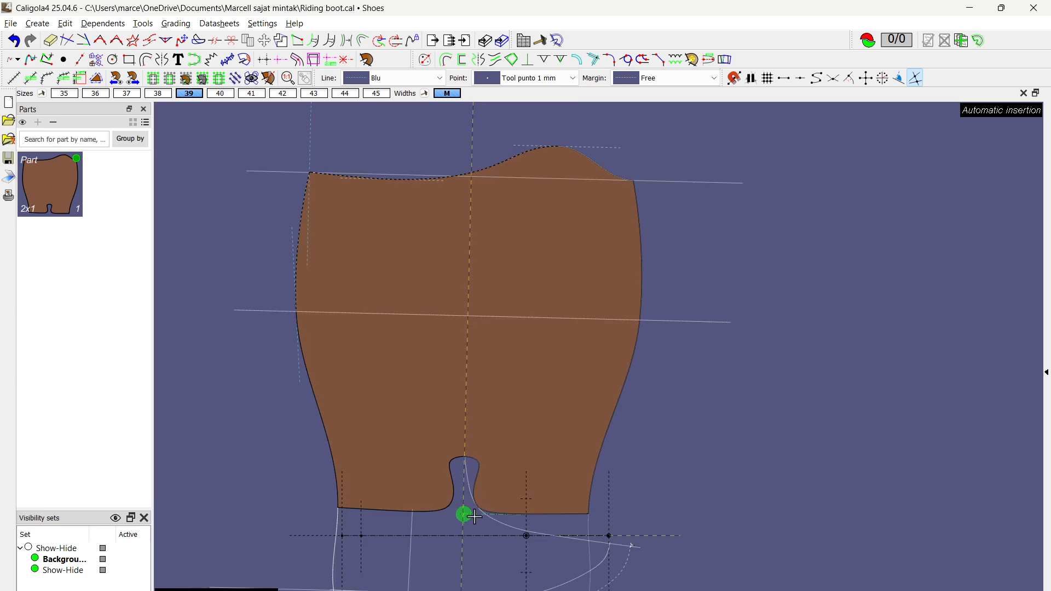
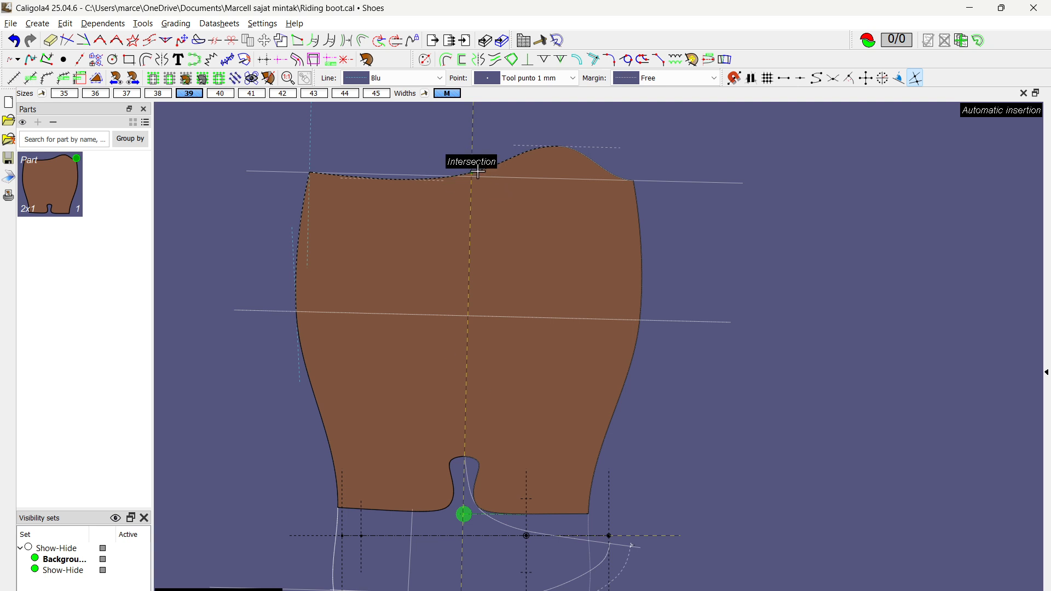
Step: Measure the shaft's height along the centre line from the upper construction line down to the secondary grade axis origin
click(17, 81)
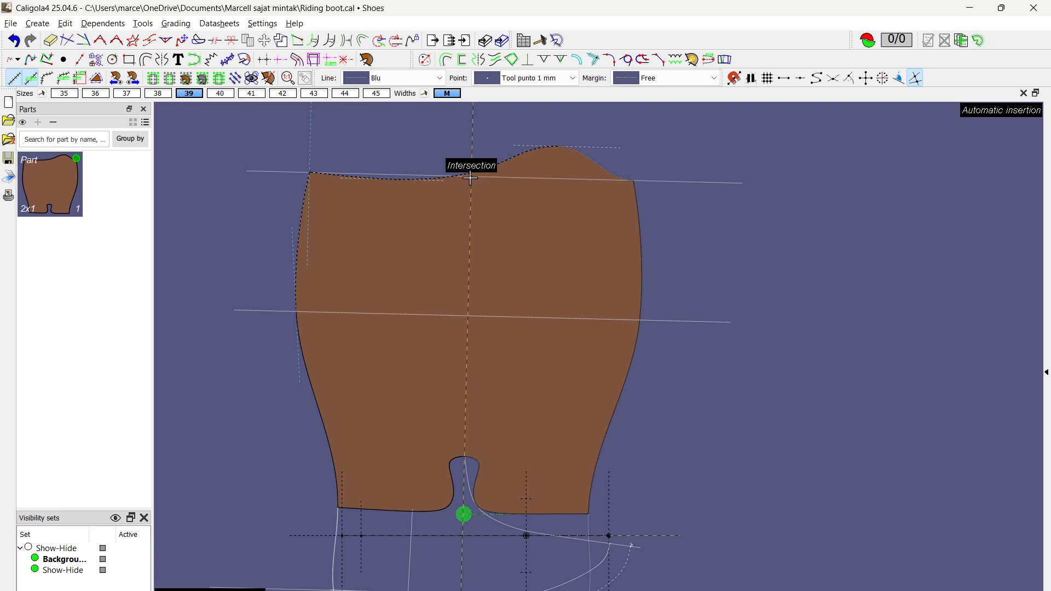
click(470, 178)
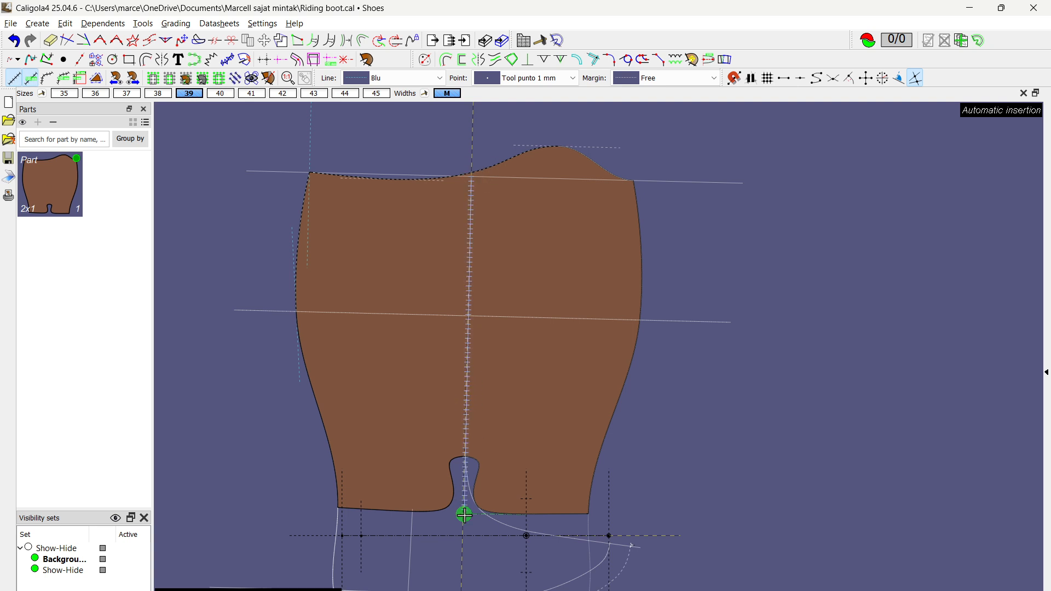
click(464, 516)
Step: Set the secondary grade axis's width to 355 mm
scroll(464, 515, up, 7)
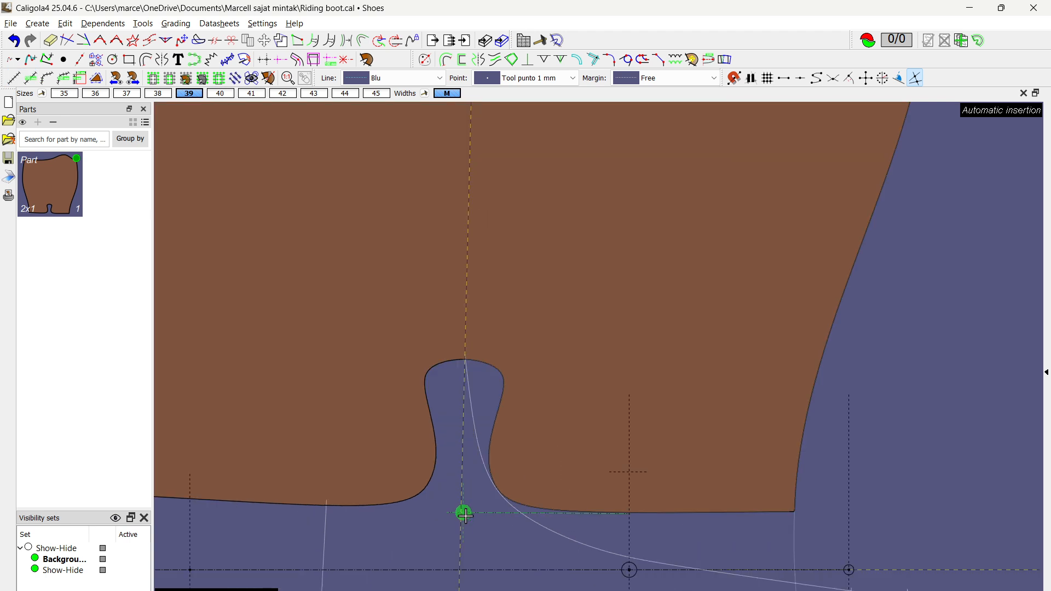
click(482, 513)
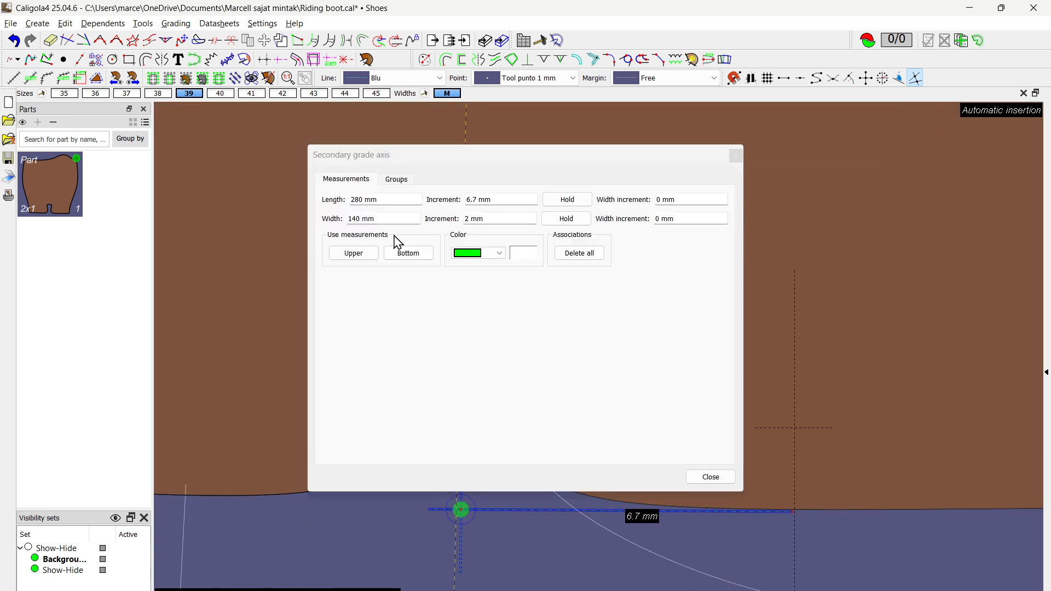
drag(394, 218, 303, 211)
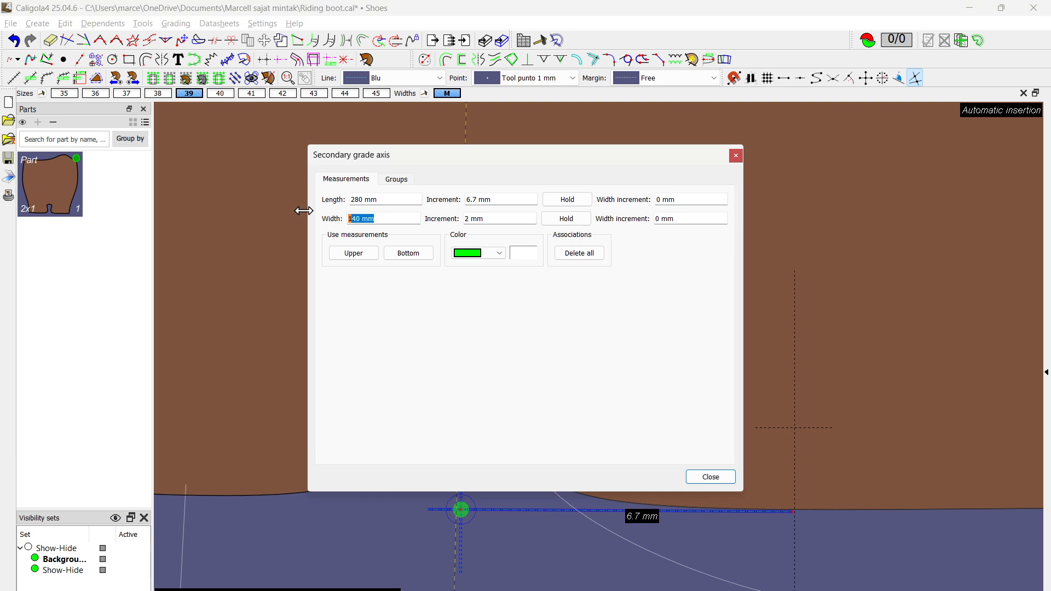
text(355)
click(350, 219)
click(727, 480)
Step: Display the part nested in all sizes and align the sizes at the secondary grade axis origin
scroll(709, 441, down, 5)
scroll(701, 401, down, 2)
middle_drag(680, 379, 548, 511)
click(42, 93)
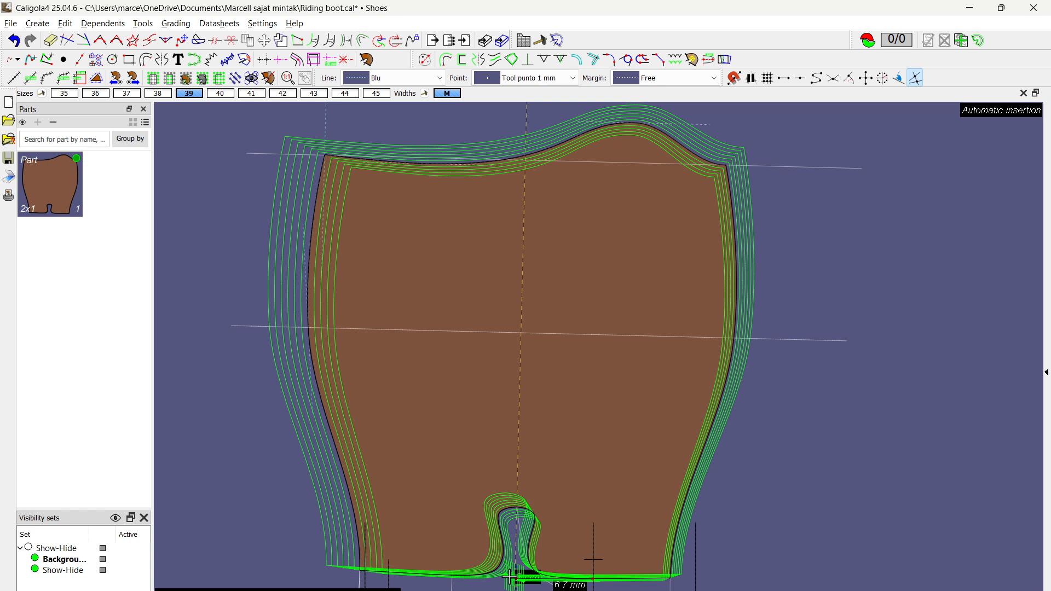
scroll(555, 254, down, 1)
scroll(554, 104, up, 5)
scroll(455, 171, up, 4)
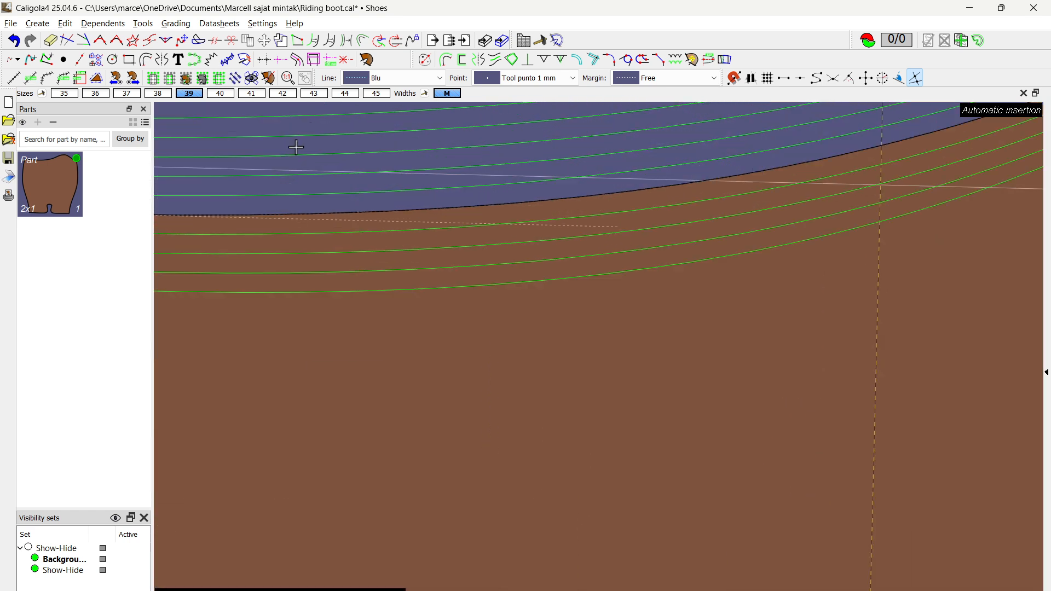
Step: Measure the spacing between the base size's top line and the next larger size's line, and save the file
click(30, 78)
click(443, 256)
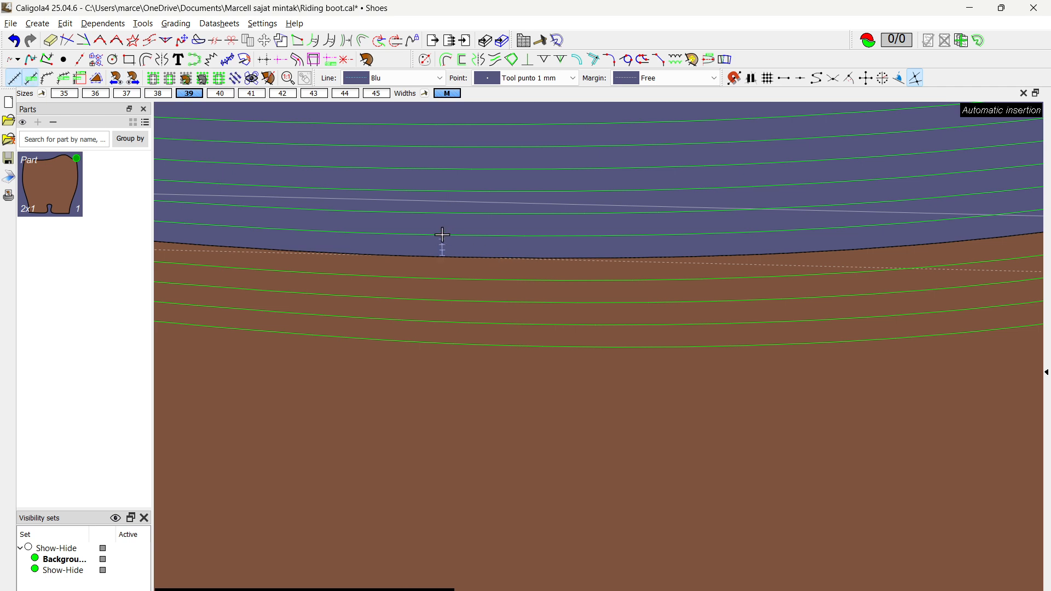
key(ctrl+s)
key(Escape)
Step: Look over the nested top lines and the cut-out, and hide the nest
scroll(442, 235, down, 4)
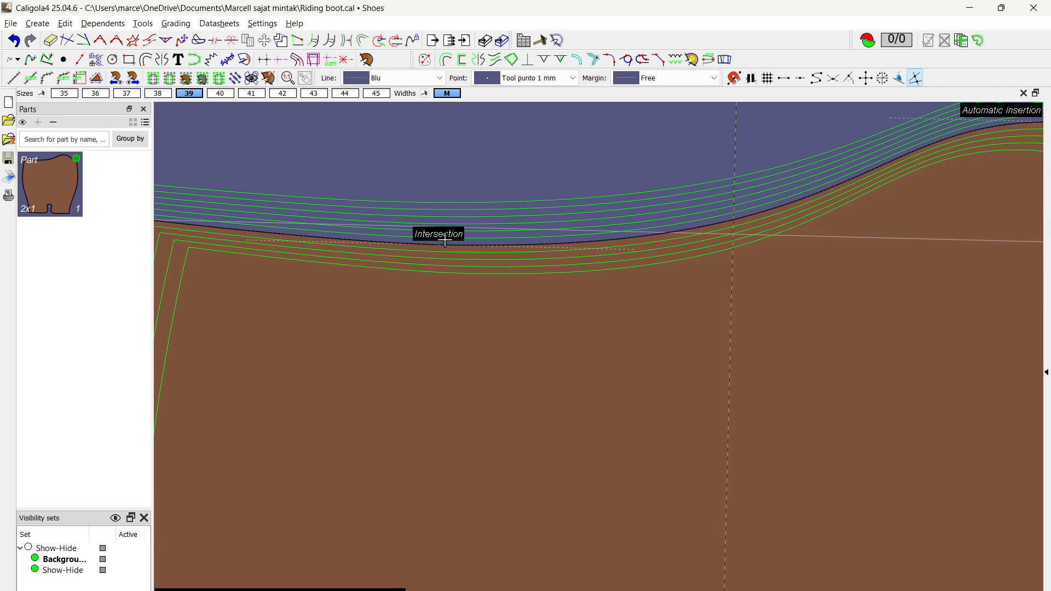
scroll(462, 227, down, 3)
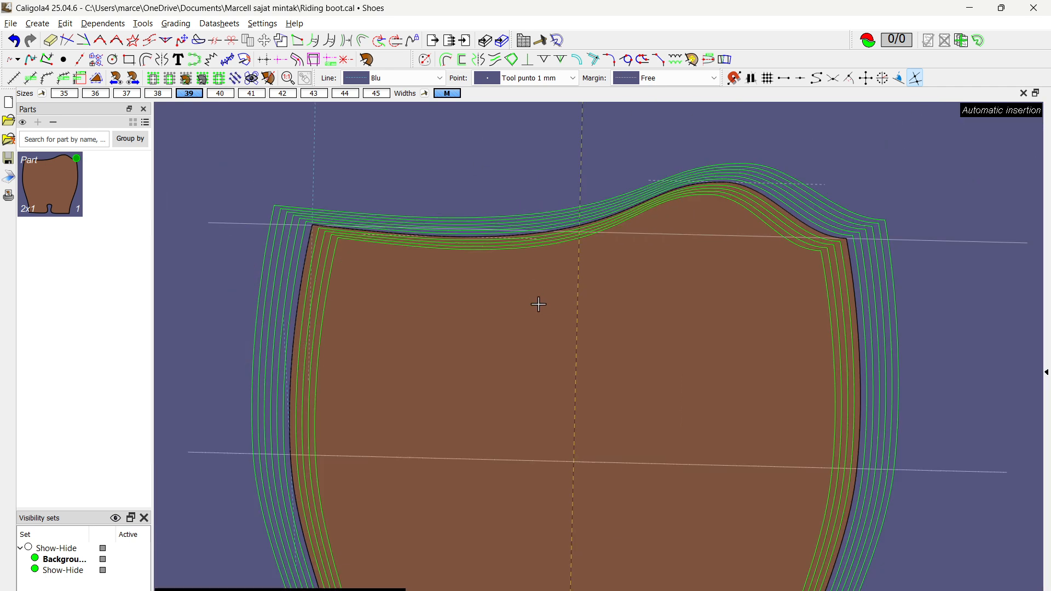
scroll(492, 252, down, 3)
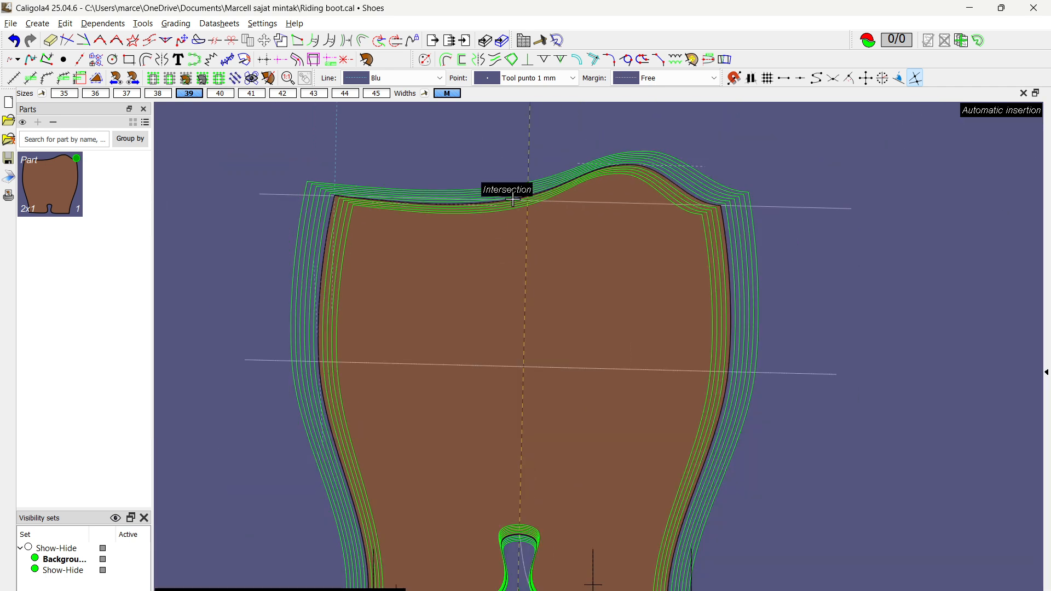
scroll(511, 189, up, 3)
scroll(514, 197, down, 4)
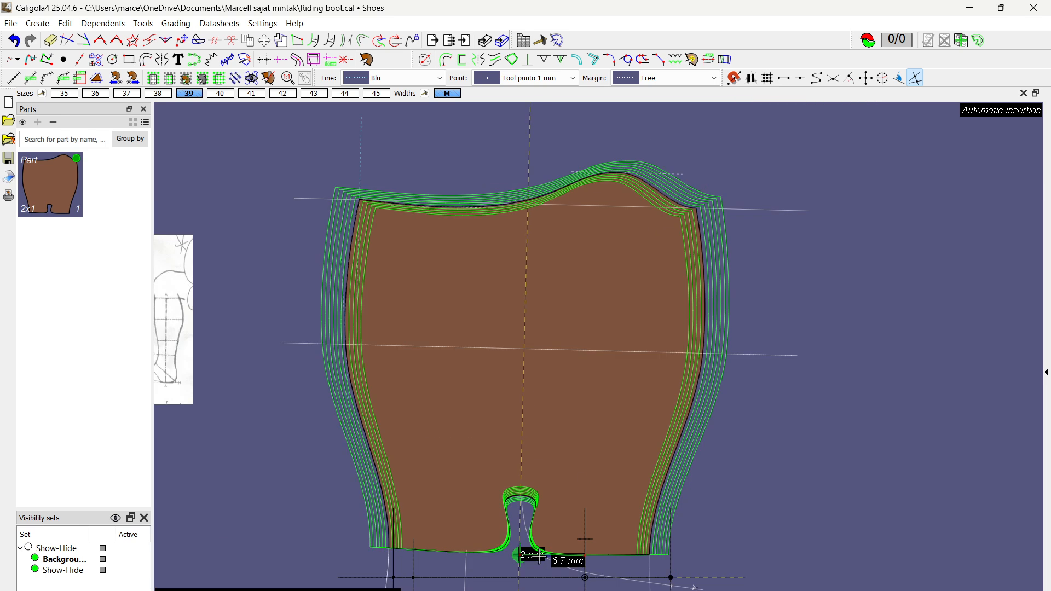
scroll(532, 554, up, 3)
scroll(535, 587, up, 2)
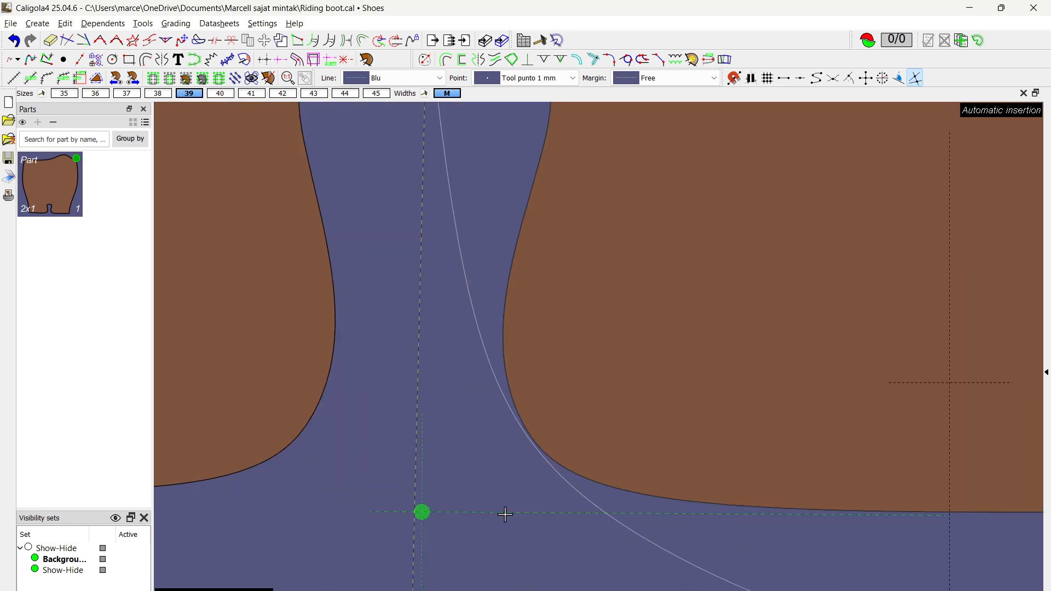
Step: Group the secondary grade axis's sizes: 35 to 38 based on 37, 39 to 41 based on 41, and 42 to 45 based on 44
click(487, 512)
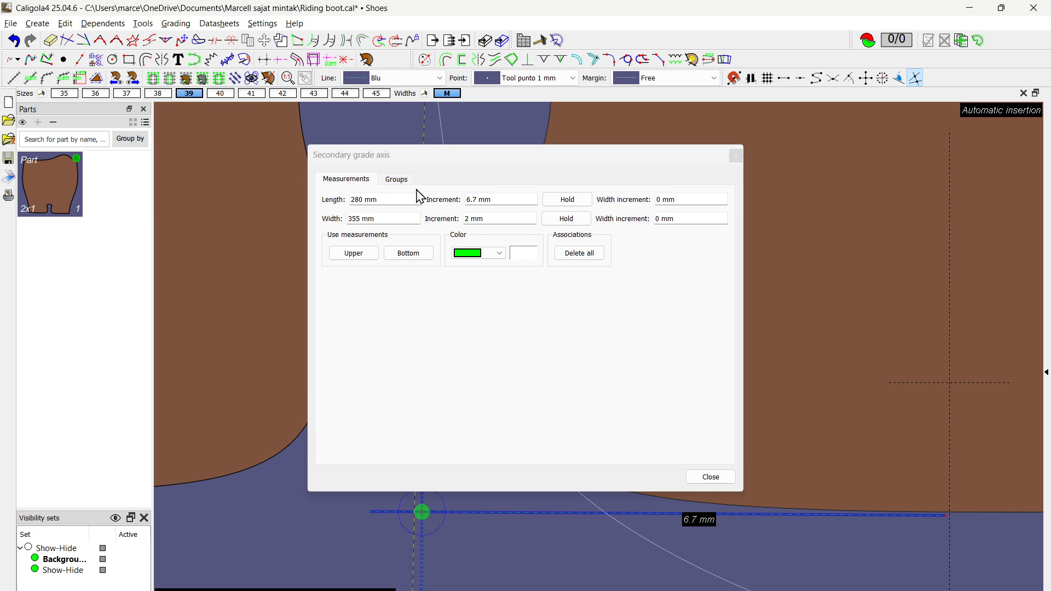
click(395, 181)
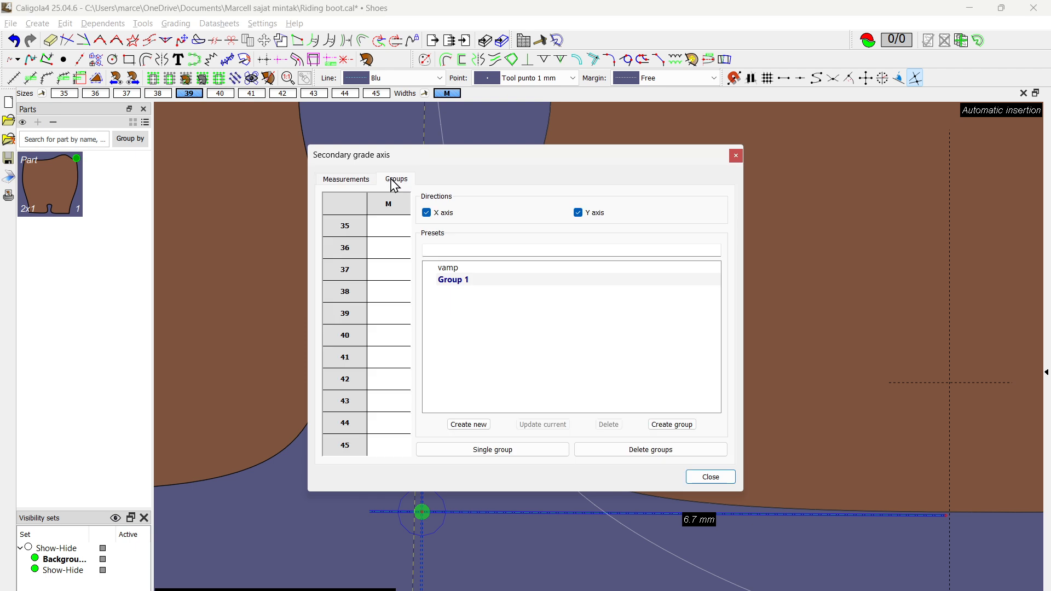
click(394, 278)
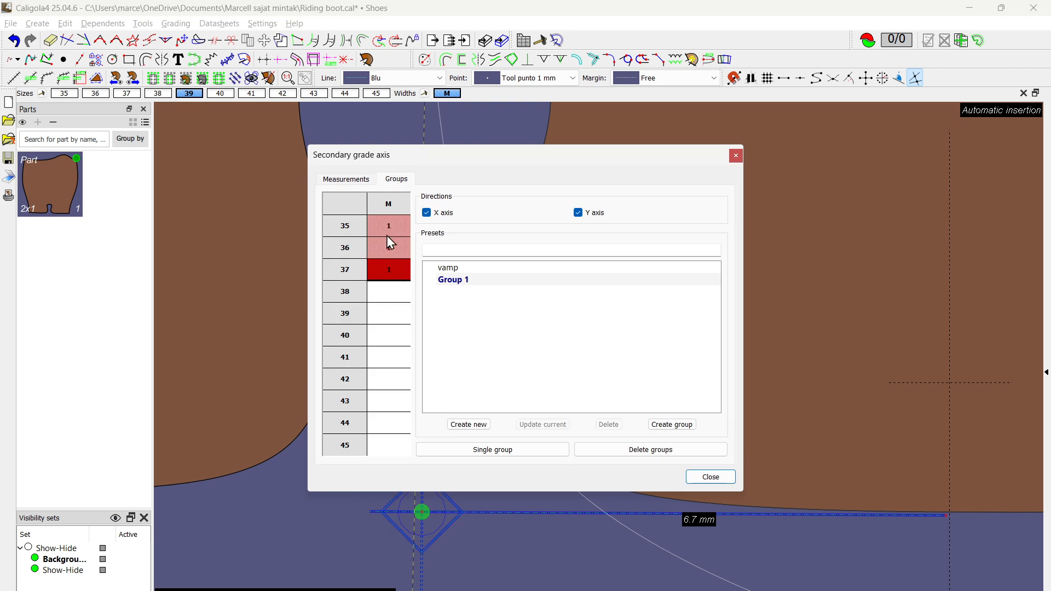
click(396, 291)
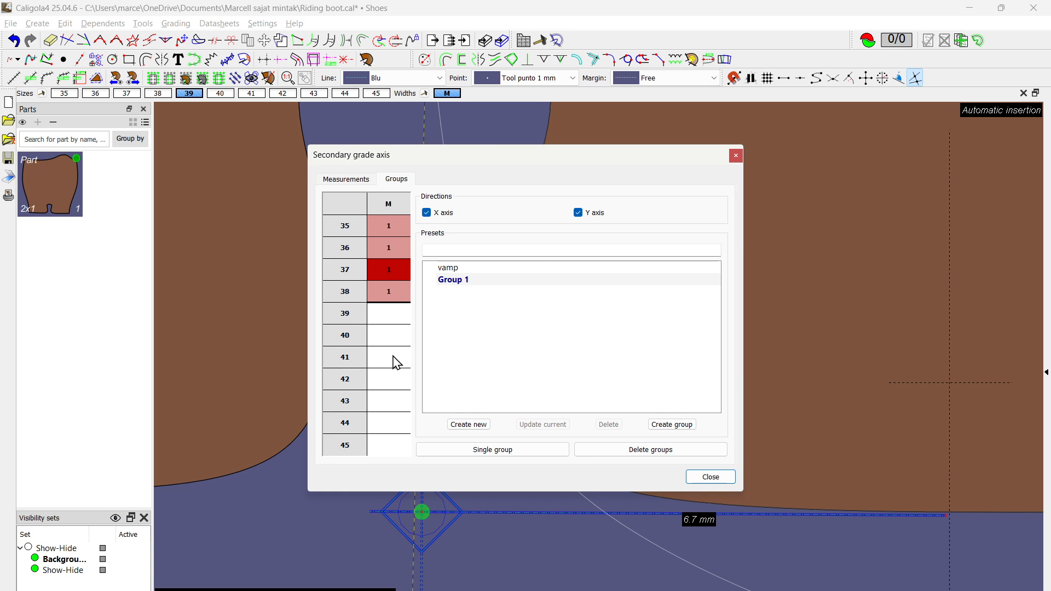
drag(397, 363, 395, 322)
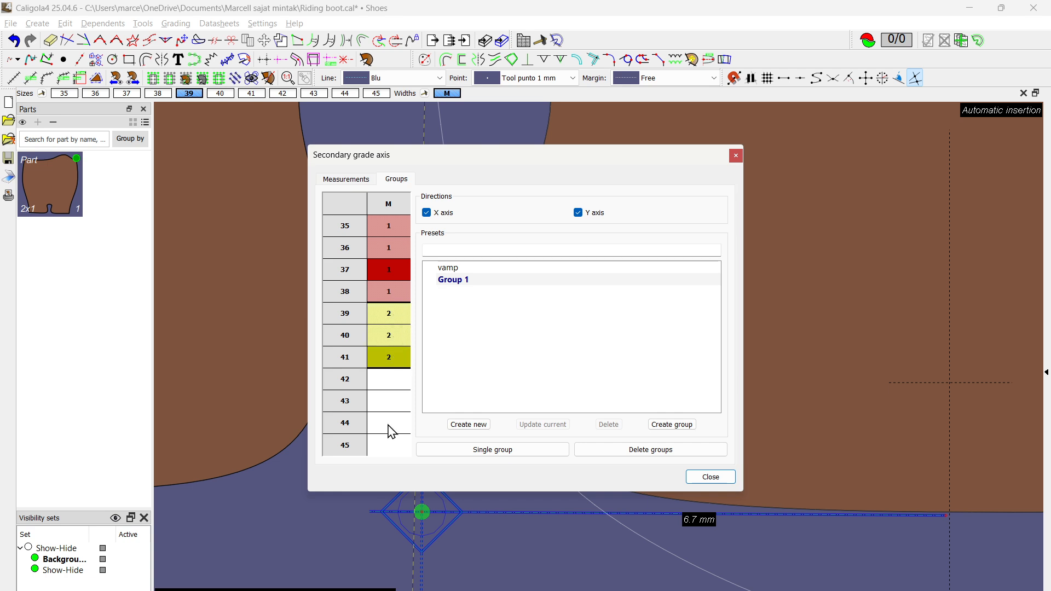
mouse_move(392, 427)
mouse_down()
mouse_move(395, 401)
mouse_move(391, 463)
mouse_up()
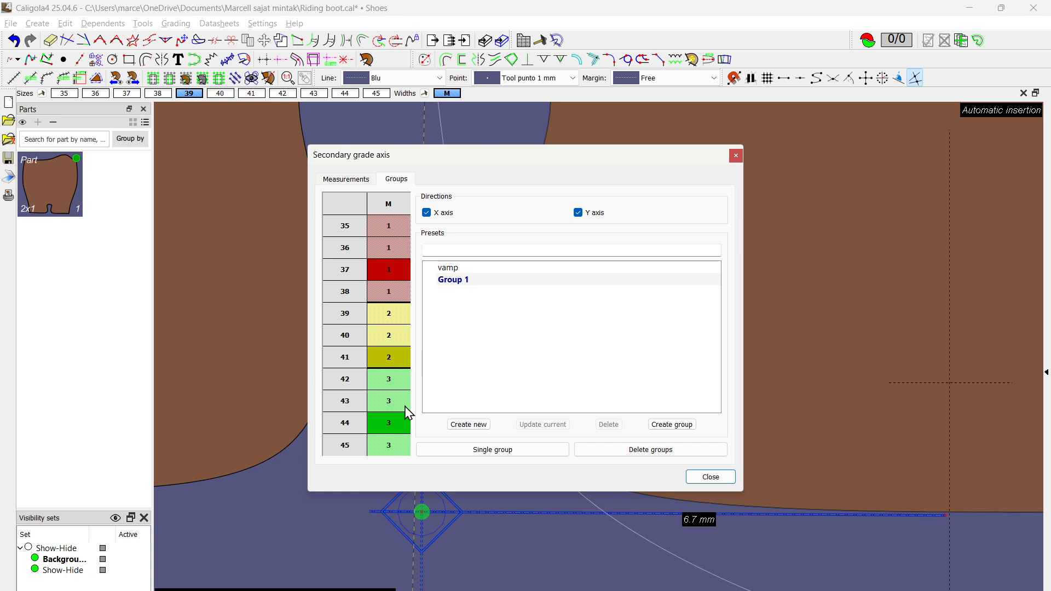
click(359, 182)
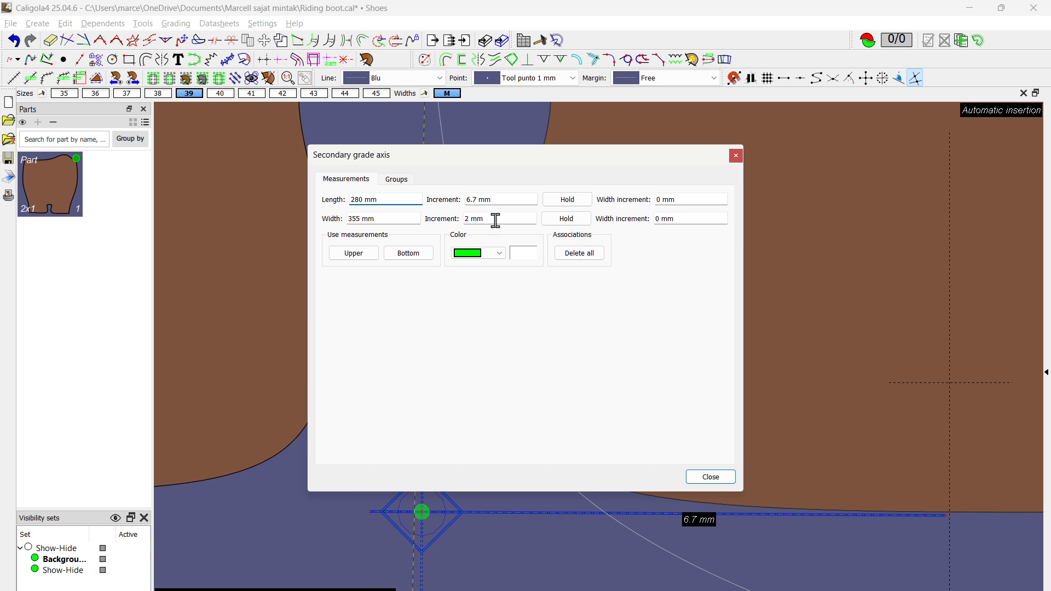
click(396, 180)
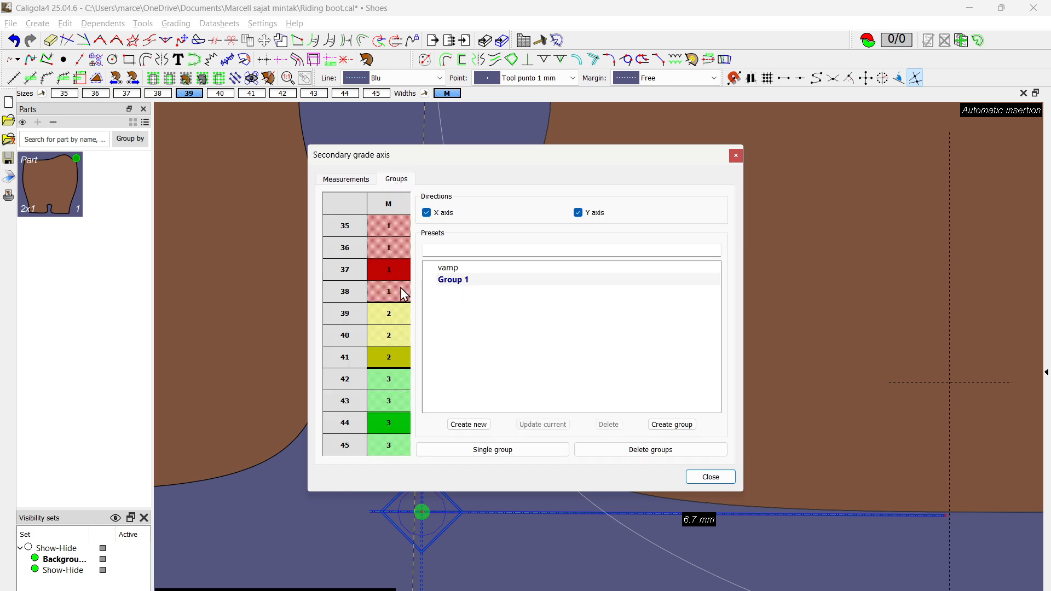
click(710, 477)
Step: Display the regrouped part nested in all sizes, align the sizes at the secondary grade axis origin, and save the file
scroll(467, 291, down, 3)
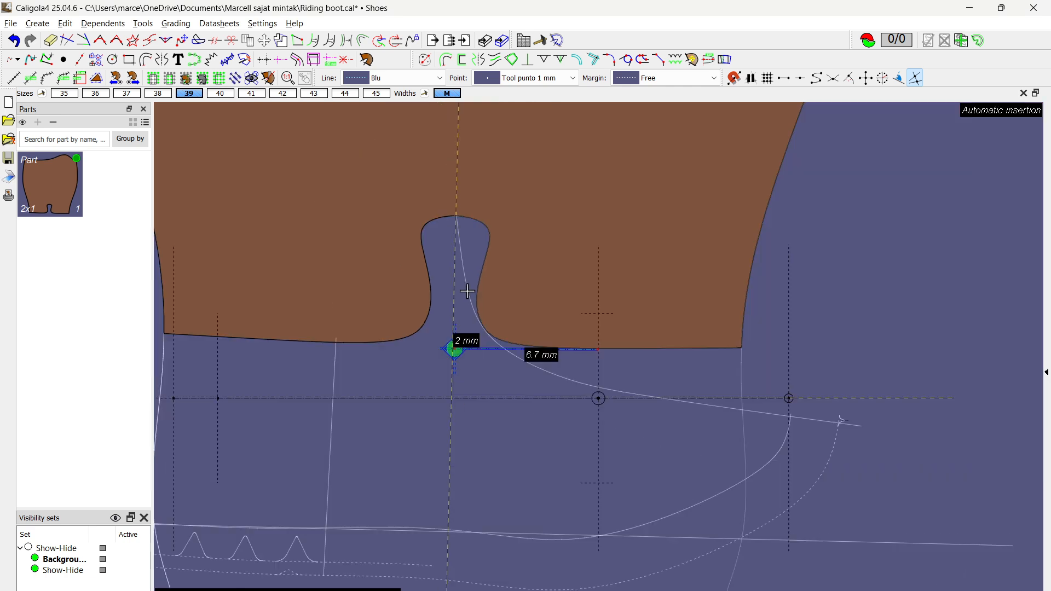
scroll(467, 291, down, 5)
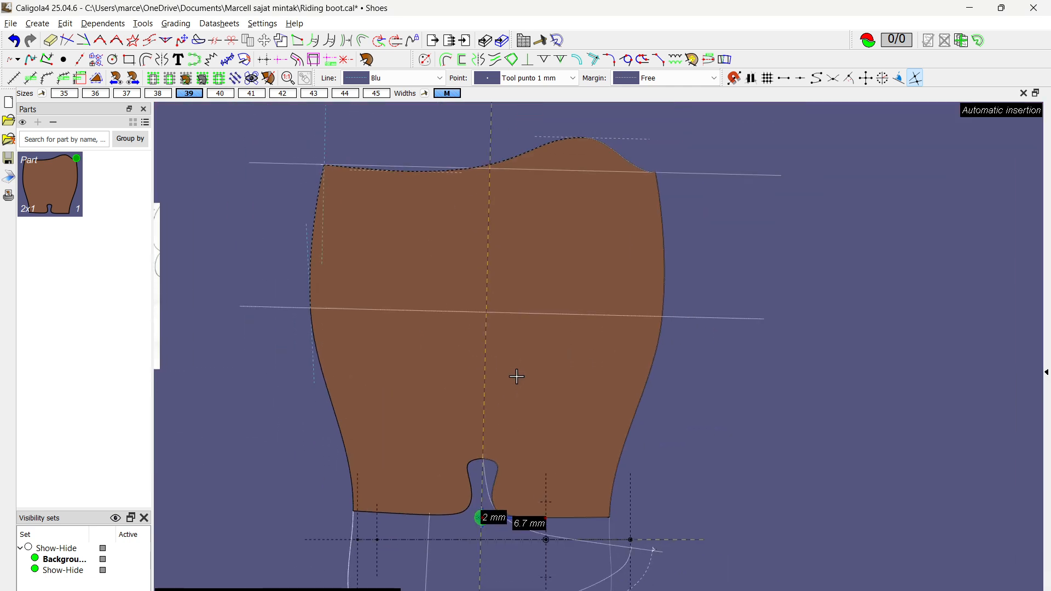
scroll(517, 376, up, 1)
scroll(501, 211, down, 1)
middle_drag(522, 192, 518, 217)
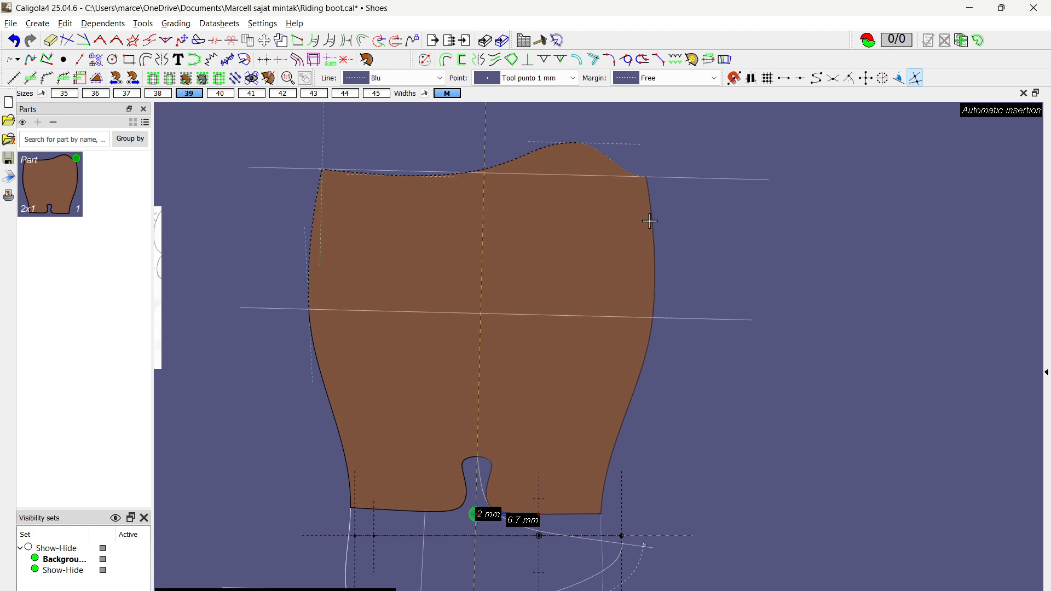
click(41, 93)
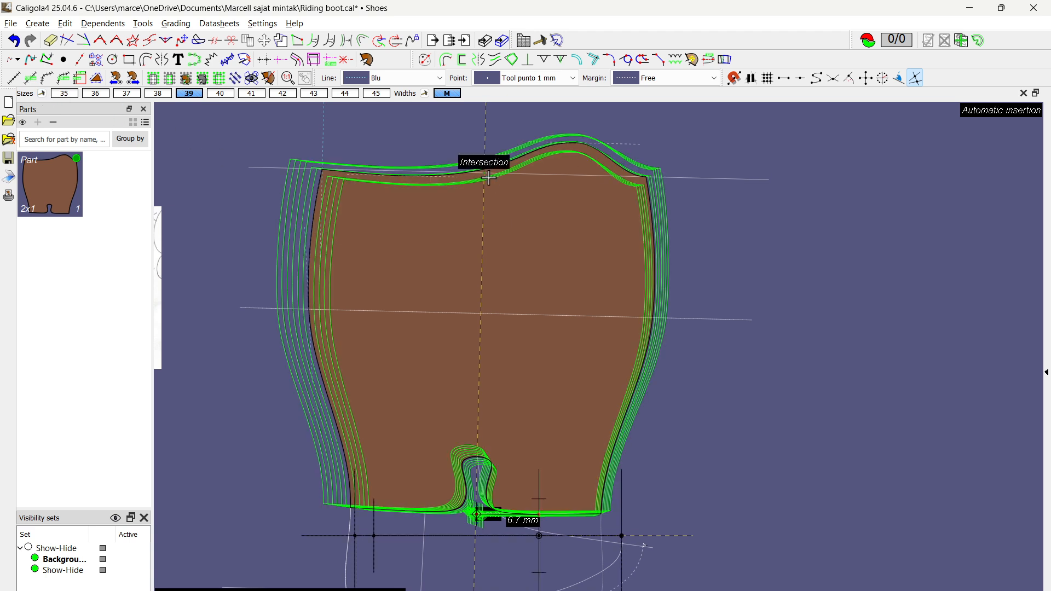
scroll(461, 163, up, 1)
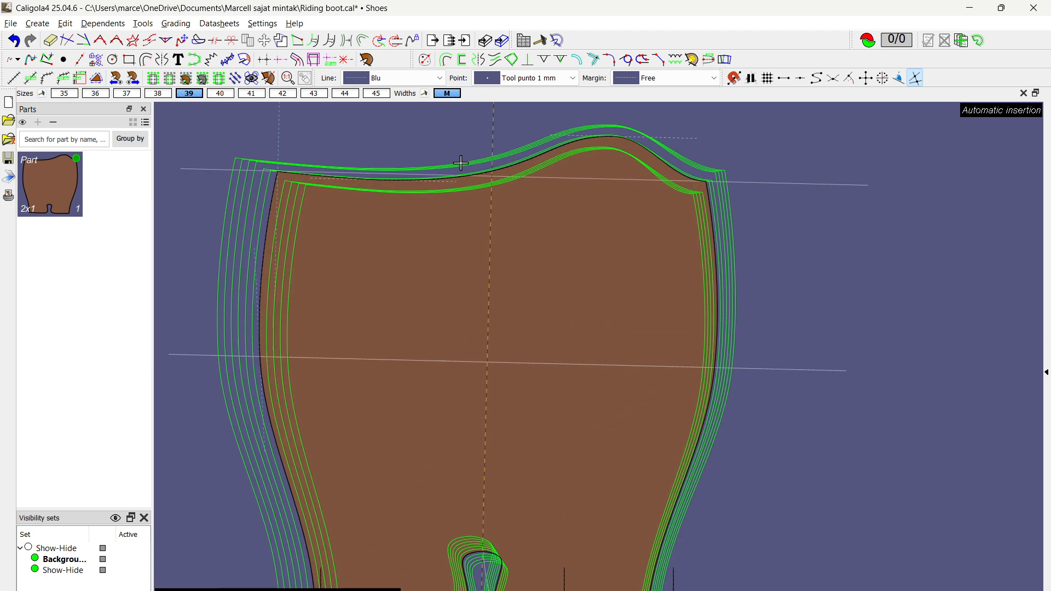
scroll(461, 164, down, 2)
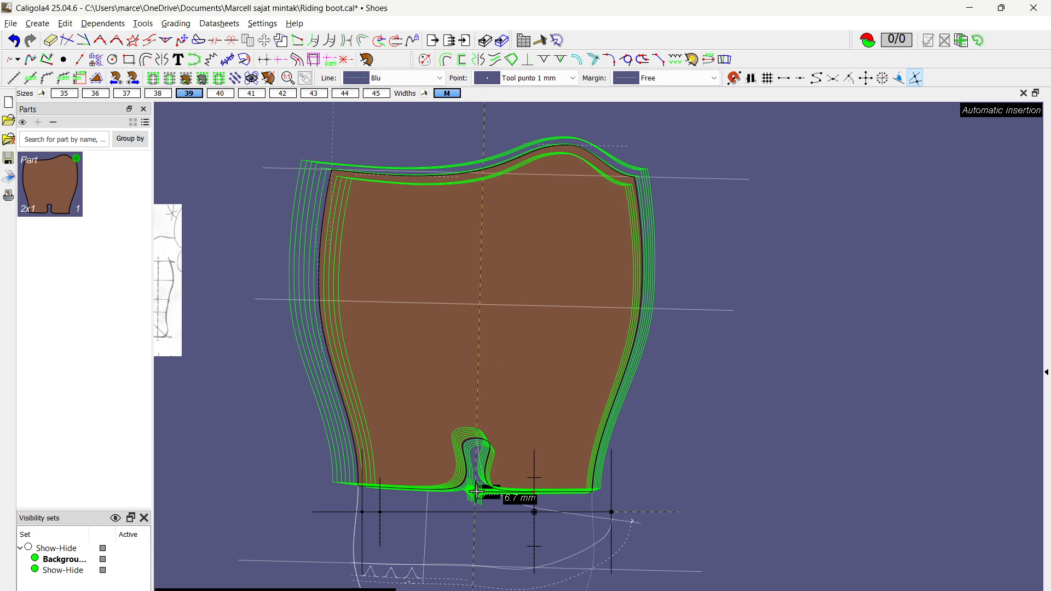
scroll(489, 162, up, 3)
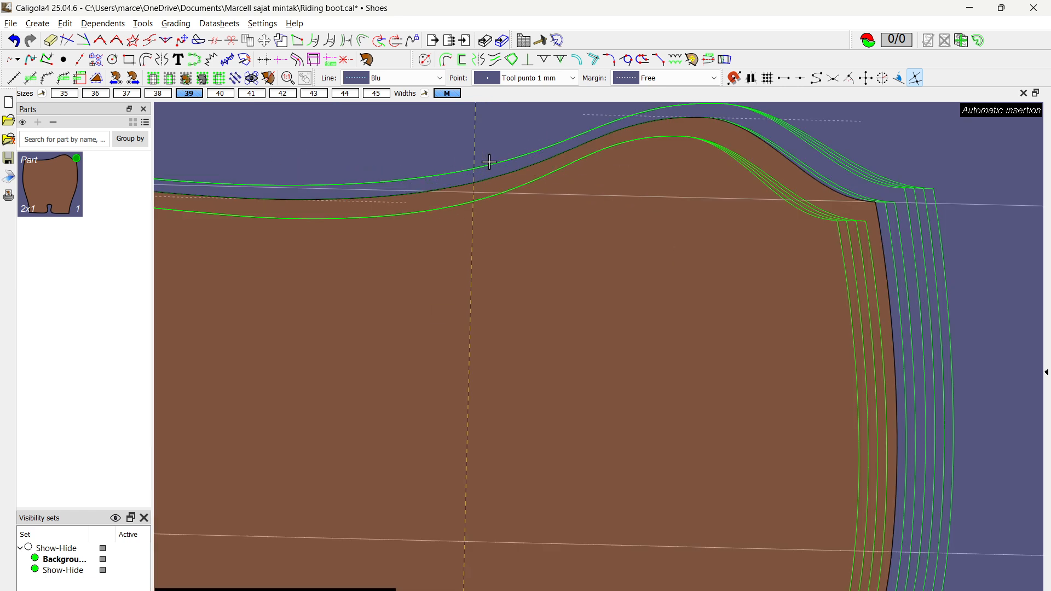
scroll(489, 162, down, 3)
middle_drag(571, 227, 595, 265)
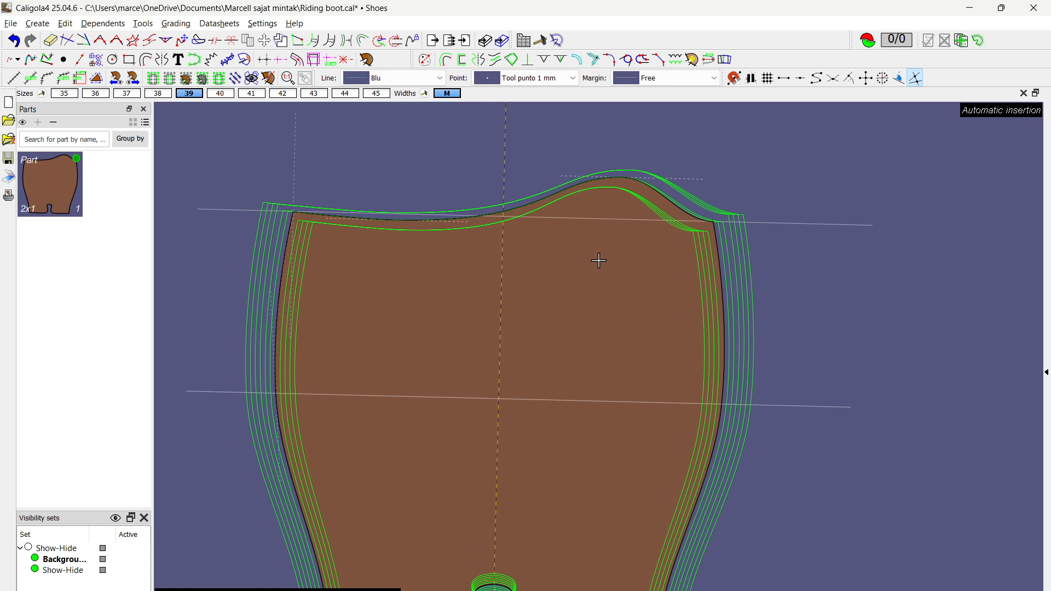
key(ctrl+s)
Step: Examine how the grouped sizes' top lines run between the peak and the shaft's upper corner
scroll(539, 218, up, 2)
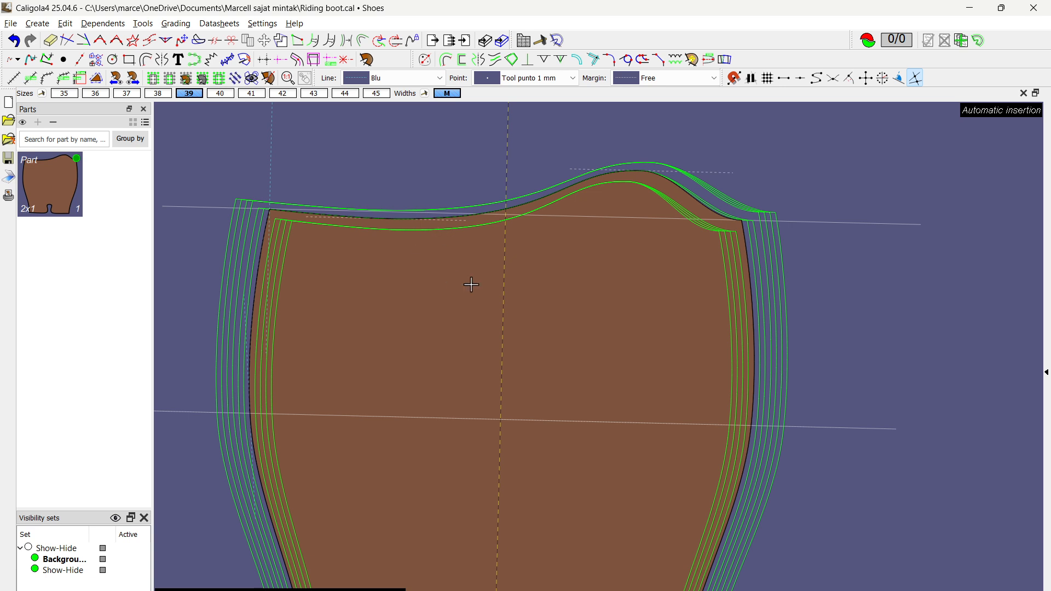
scroll(479, 315, down, 1)
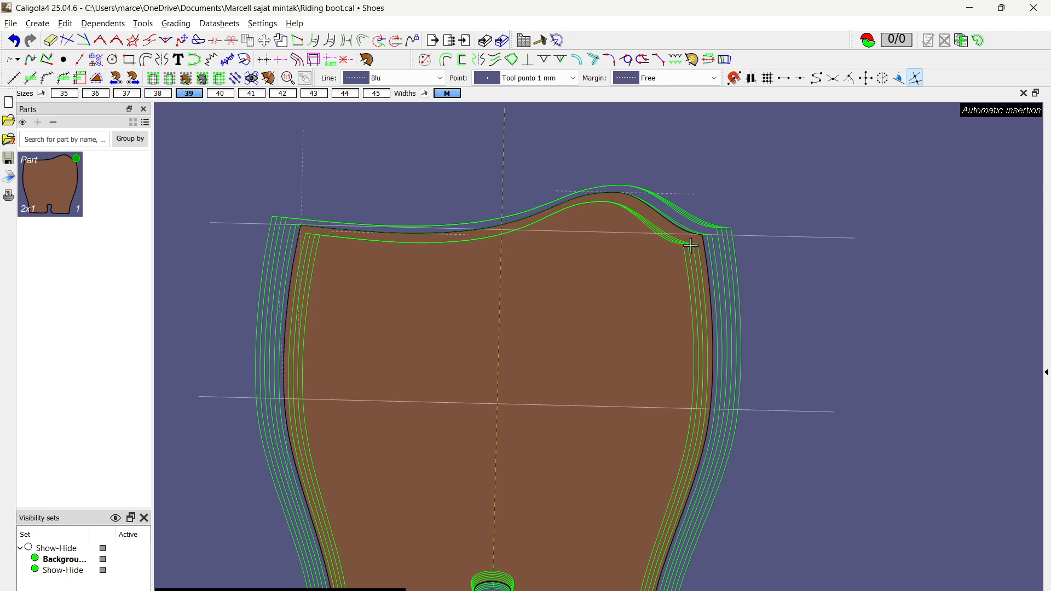
scroll(691, 245, up, 4)
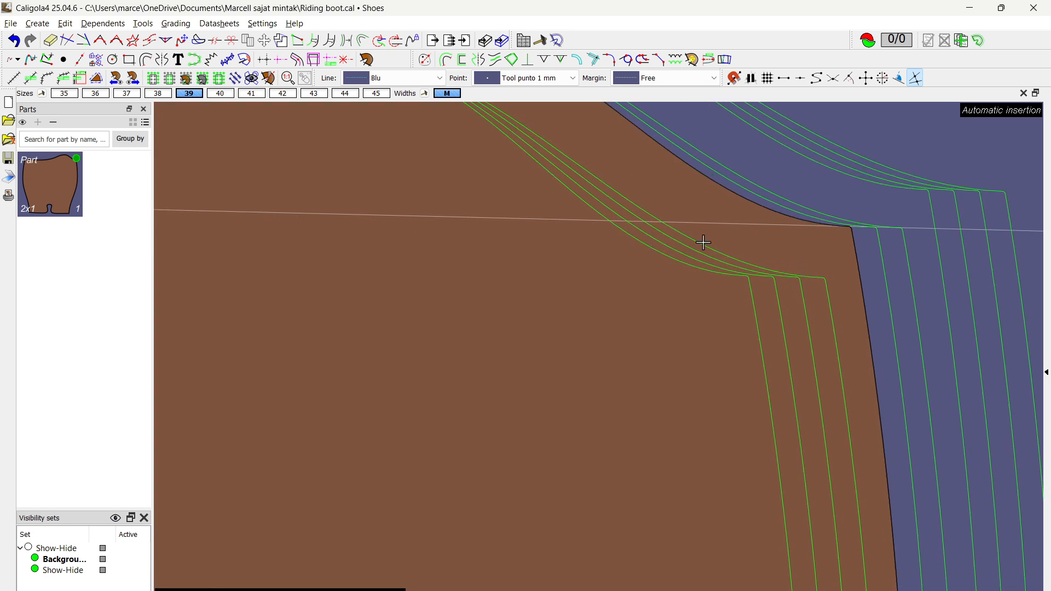
scroll(686, 247, down, 5)
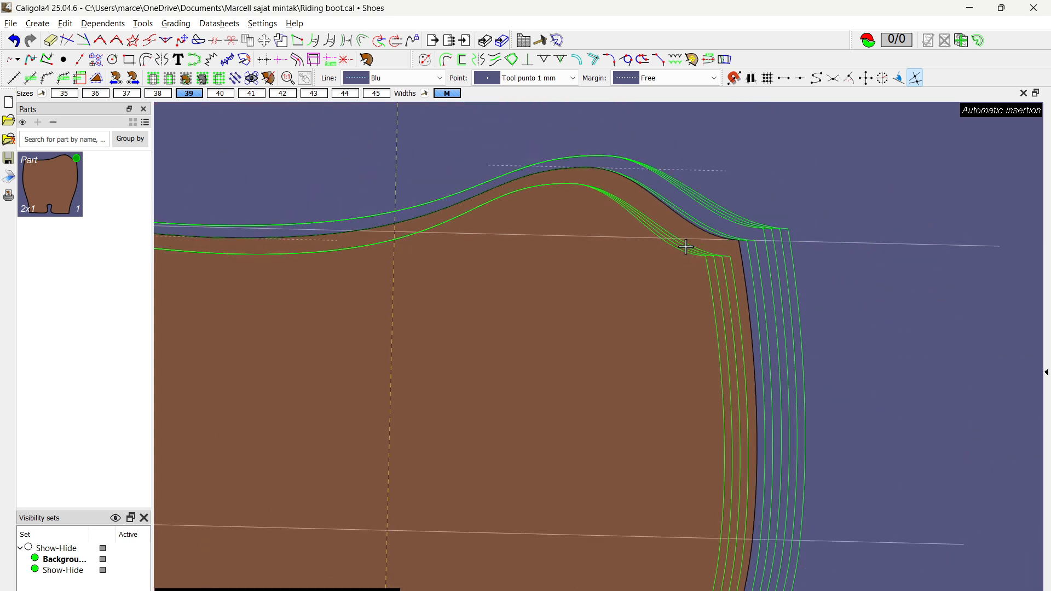
scroll(706, 247, down, 2)
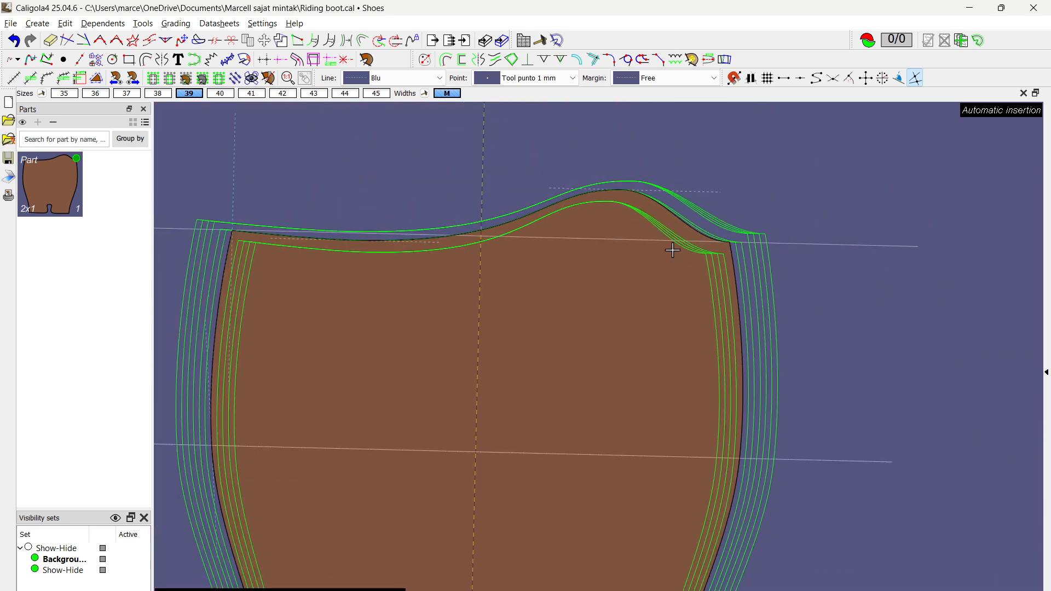